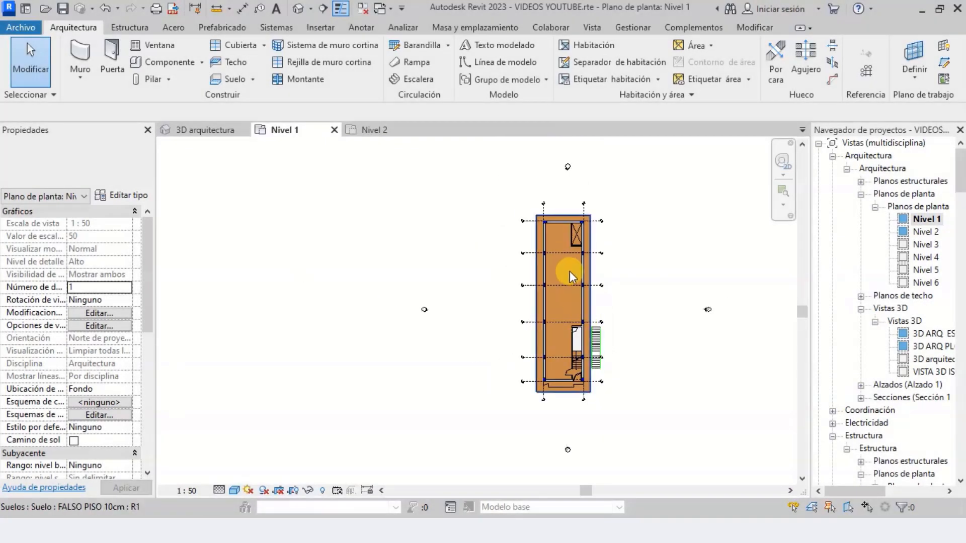
Examine the existing stair and the imported stair outline outside the building in the Nivel 1 floor plan
scroll(571, 272, "up", 6)
scroll(562, 269, "down", 4)
scroll(561, 369, "up", 5)
scroll(576, 381, "up", 5)
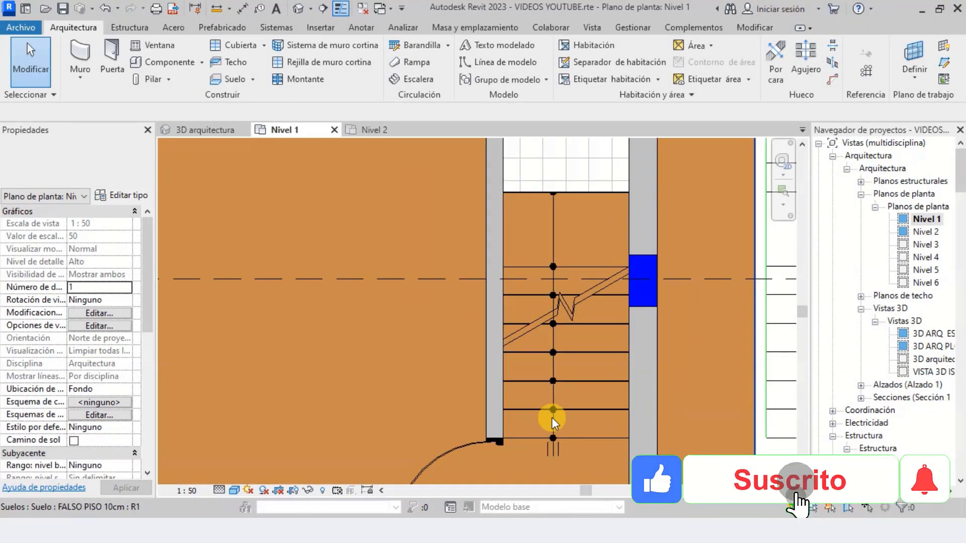
scroll(542, 418, "down", 3)
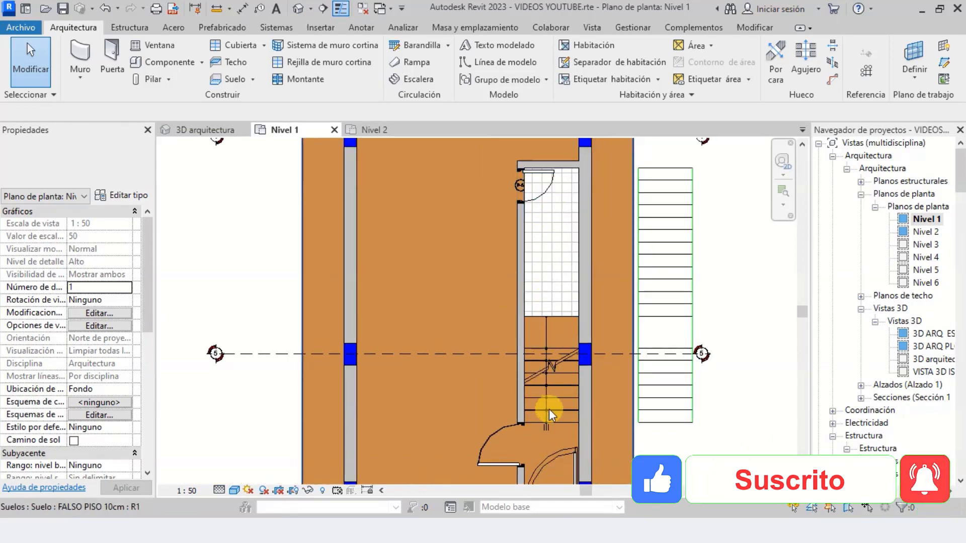
scroll(542, 394, "down", 2)
scroll(632, 405, "up", 3)
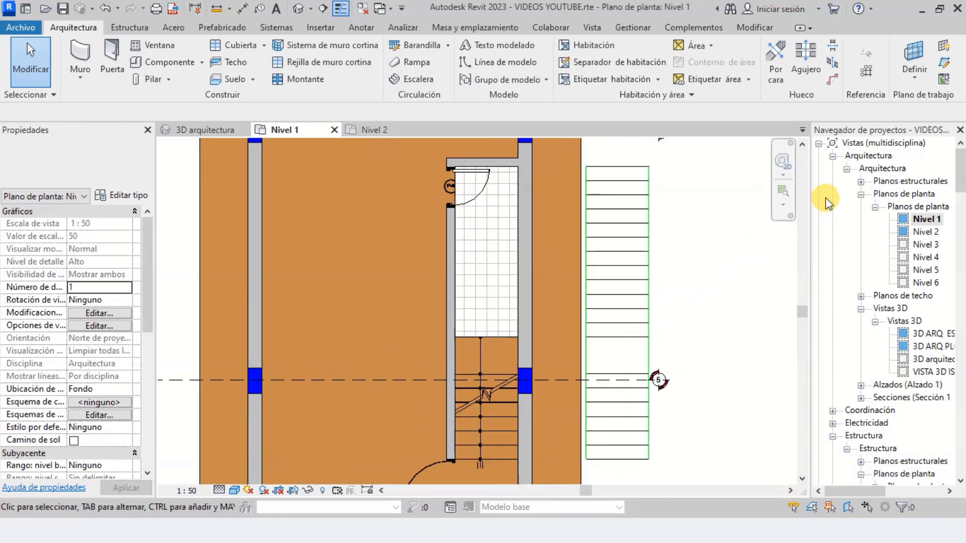
left_click(882, 169)
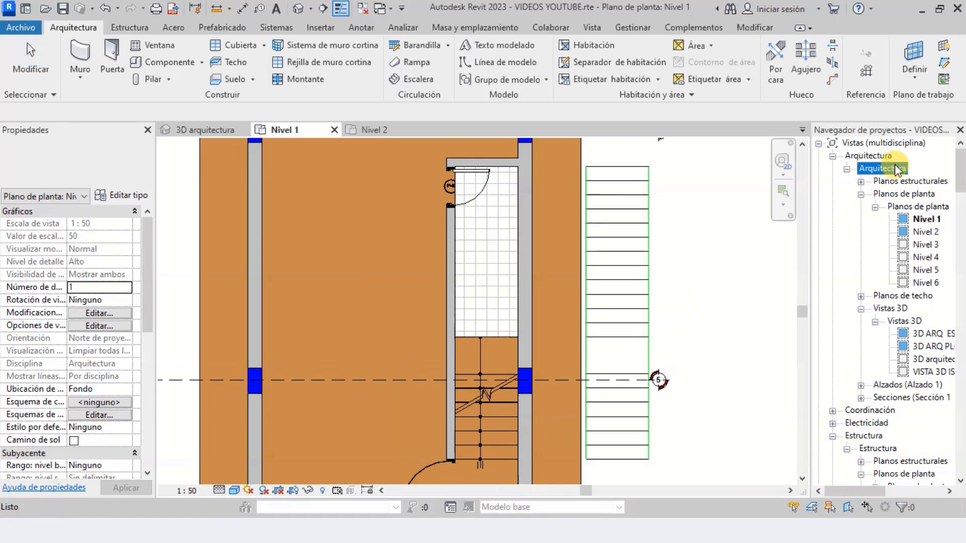
left_click(917, 206)
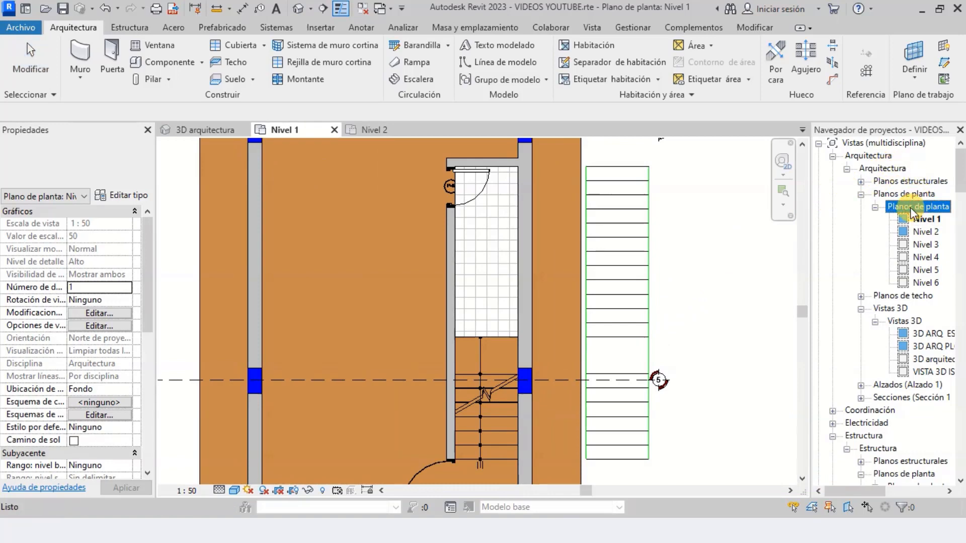
left_click(923, 220)
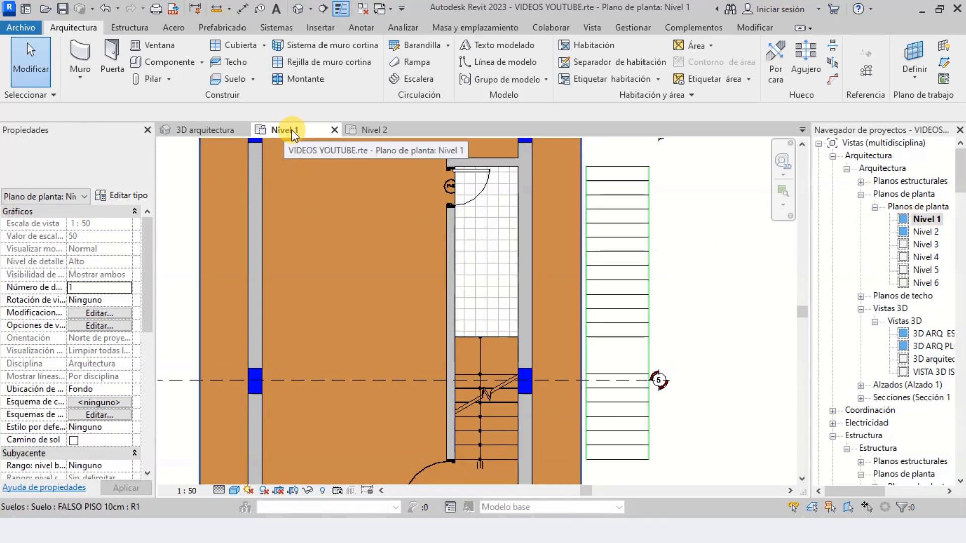
scroll(398, 295, "down", 2)
scroll(465, 366, "up", 2)
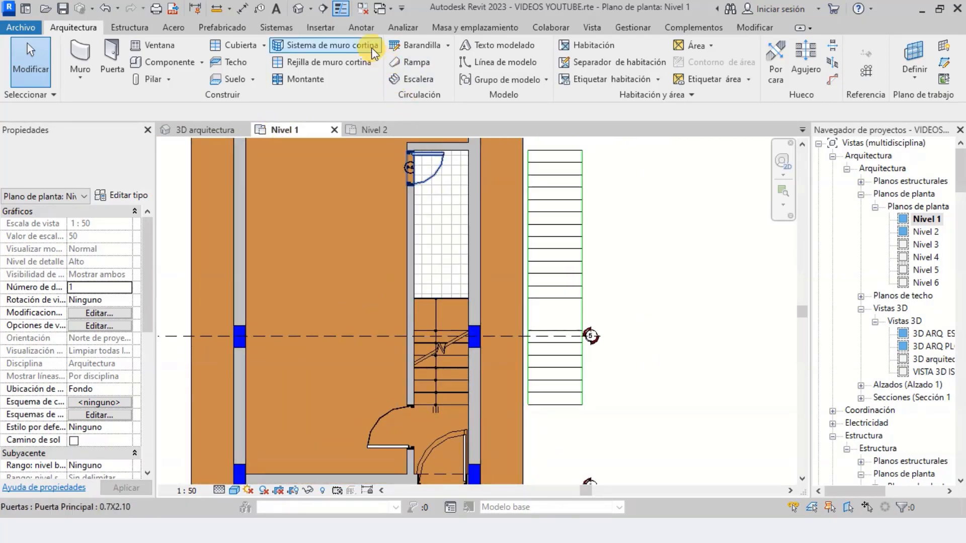
Add an aligned dimension for the width of the imported stair outline, placed just below its lowest tread
left_click(362, 29)
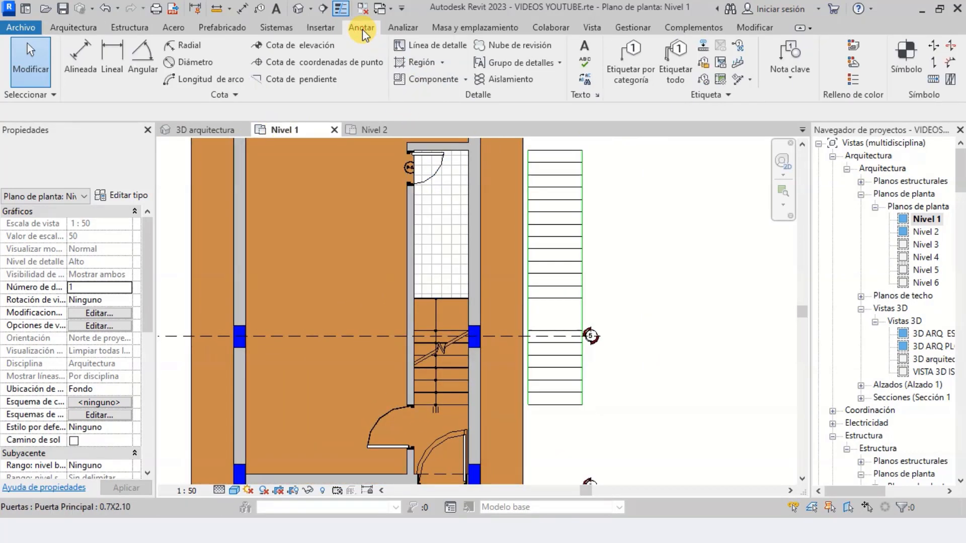
left_click(78, 57)
scroll(584, 399, "up", 3)
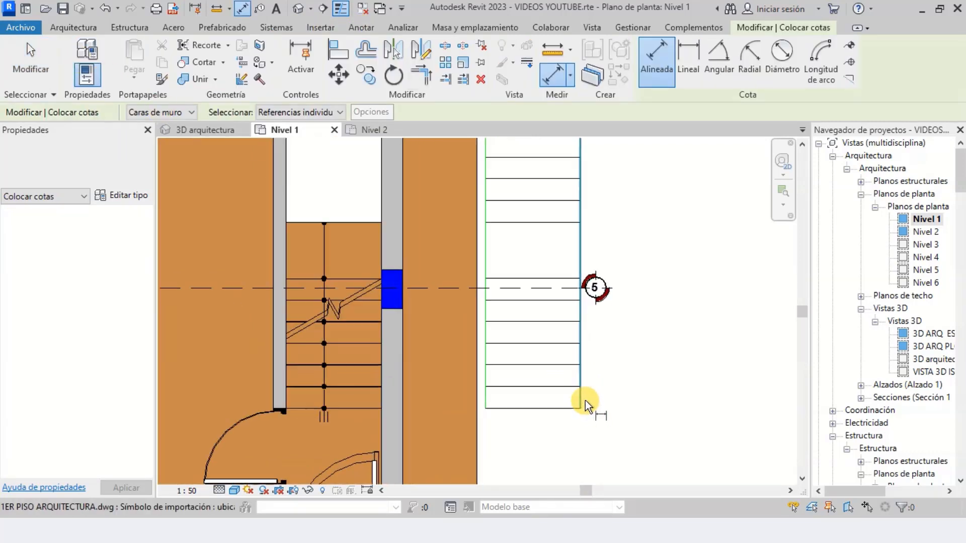
scroll(540, 407, "up", 2)
scroll(604, 395, "down", 2)
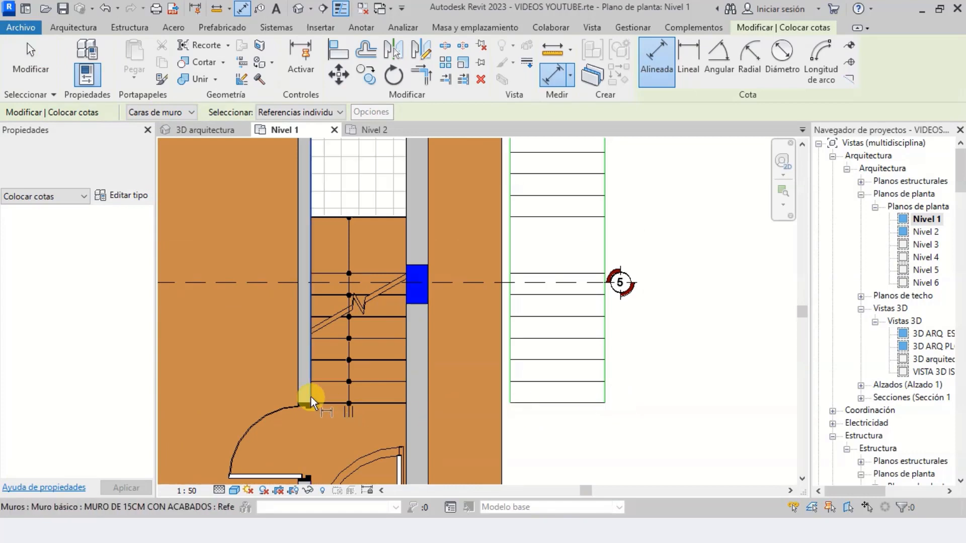
scroll(311, 397, "up", 2)
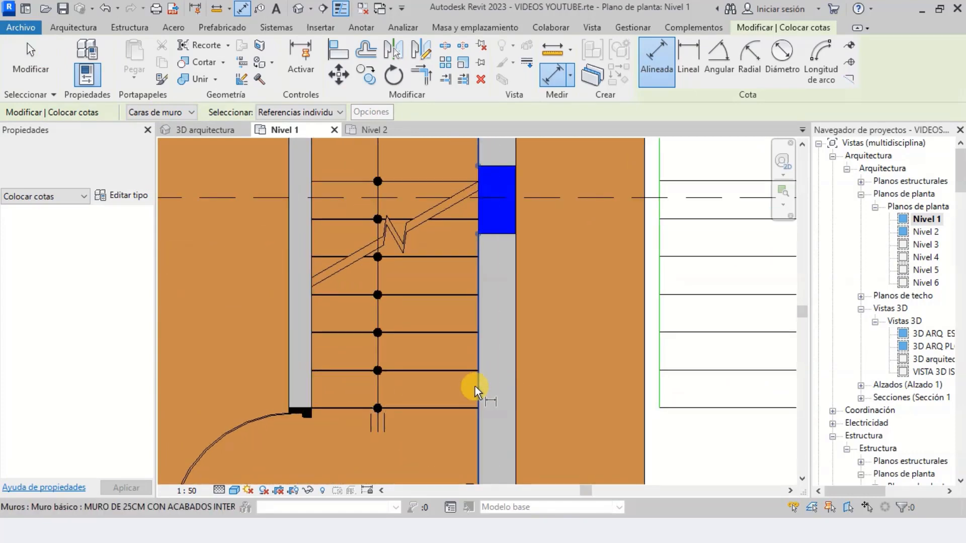
scroll(528, 400, "down", 2)
scroll(604, 395, "up", 2)
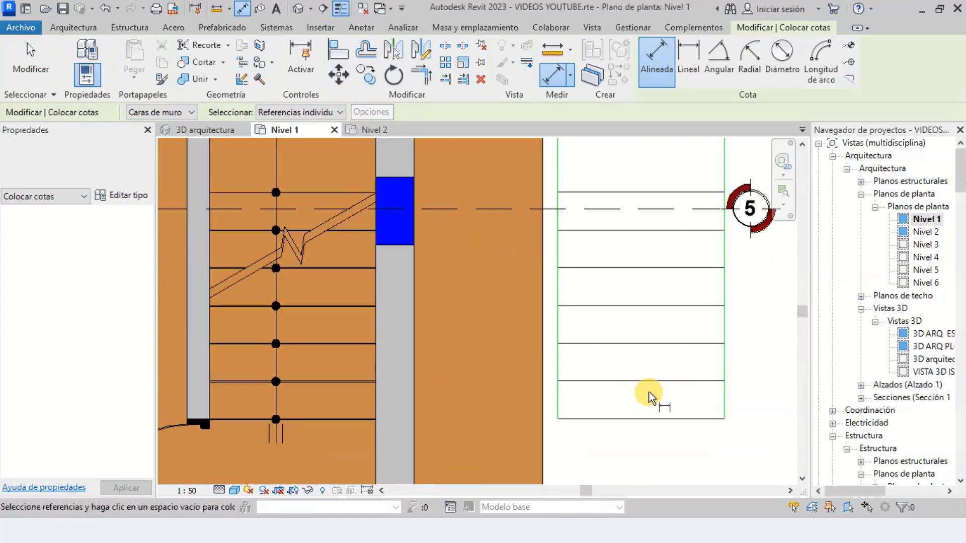
left_click(726, 406)
scroll(558, 415, "up", 2)
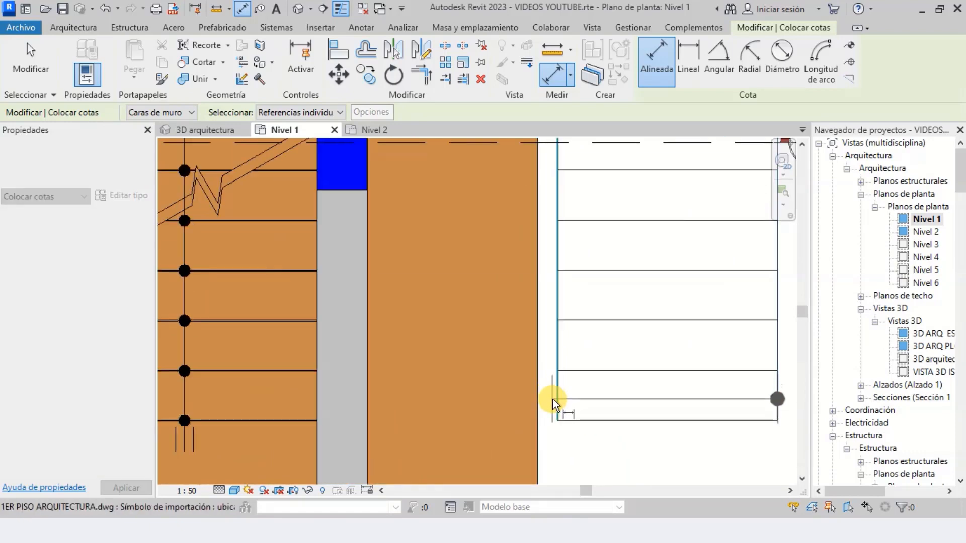
left_click(554, 399)
scroll(563, 337, "down", 2)
scroll(578, 431, "up", 1)
left_click(589, 448)
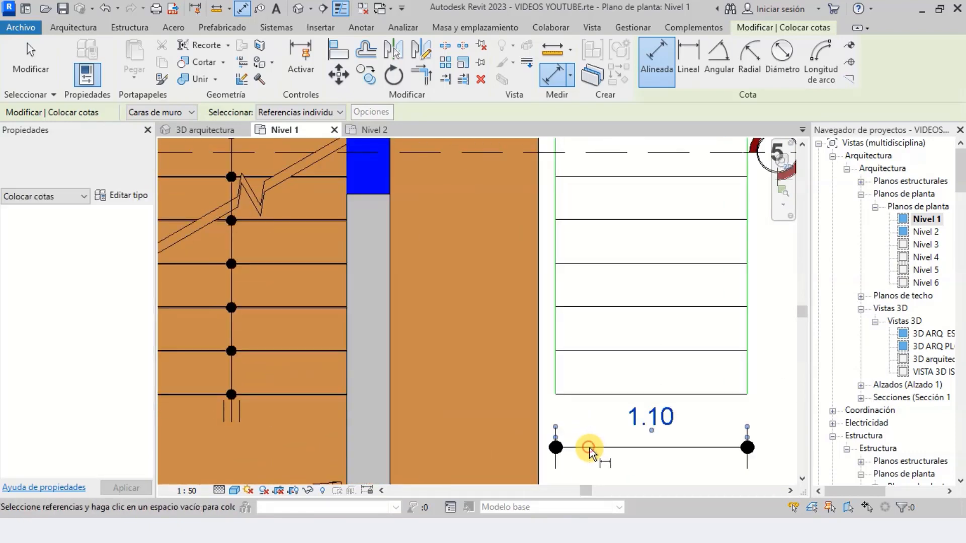
Add an aligned dimension for one tread depth near the bottom of the imported stair outline, placed beside it
scroll(634, 418, "down", 2)
scroll(646, 394, "up", 2)
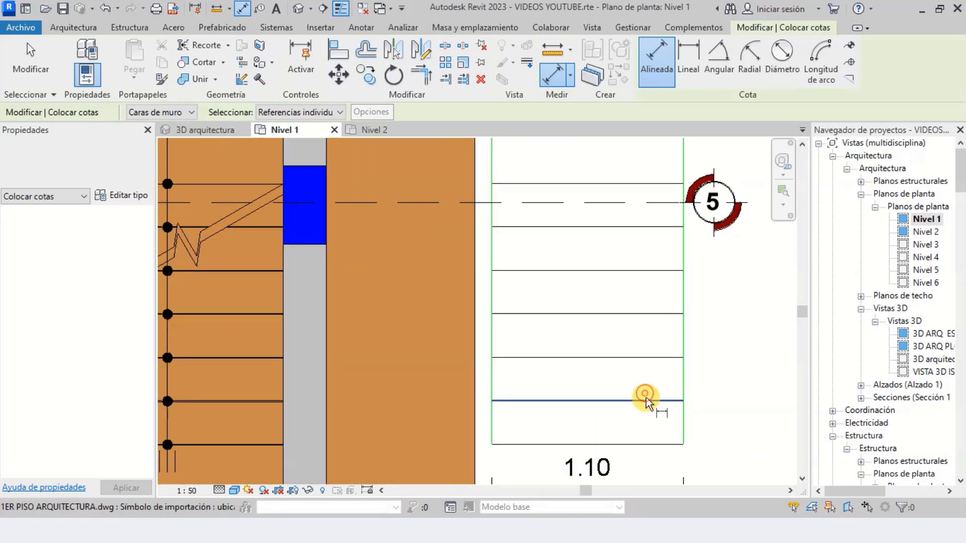
left_click(647, 397)
scroll(584, 348, "down", 1)
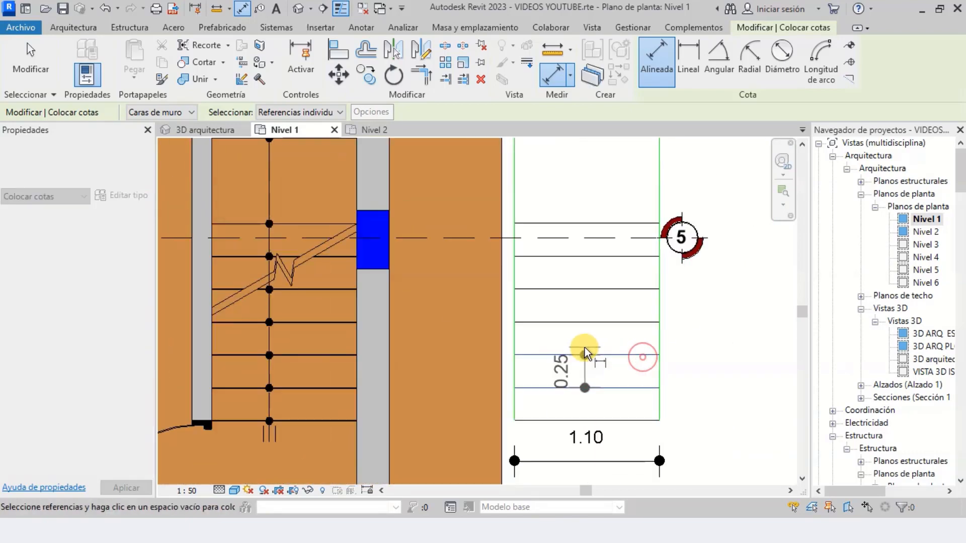
scroll(689, 373, "up", 2)
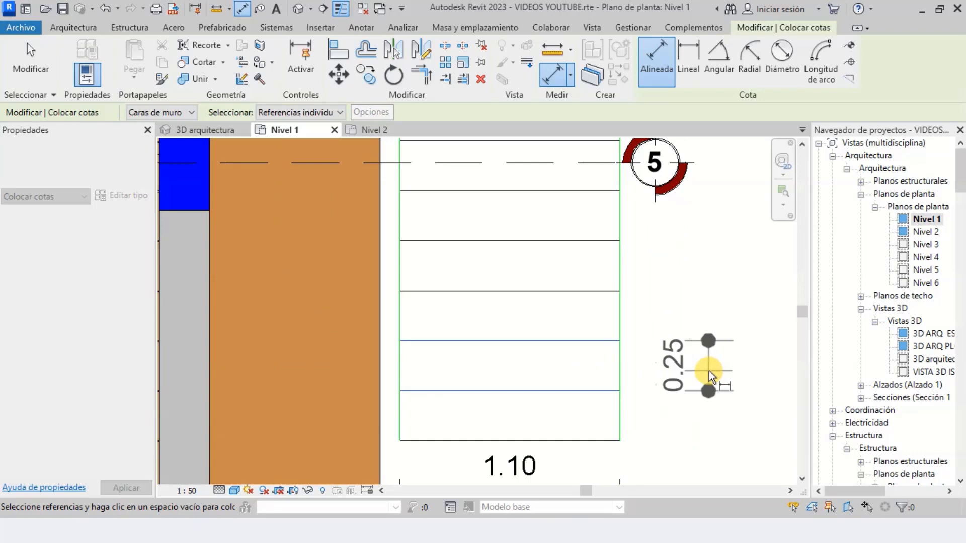
left_click(709, 370)
Add an aligned dimension for the depth of the tread just above the landing in the imported stair outline
scroll(644, 332, "down", 3)
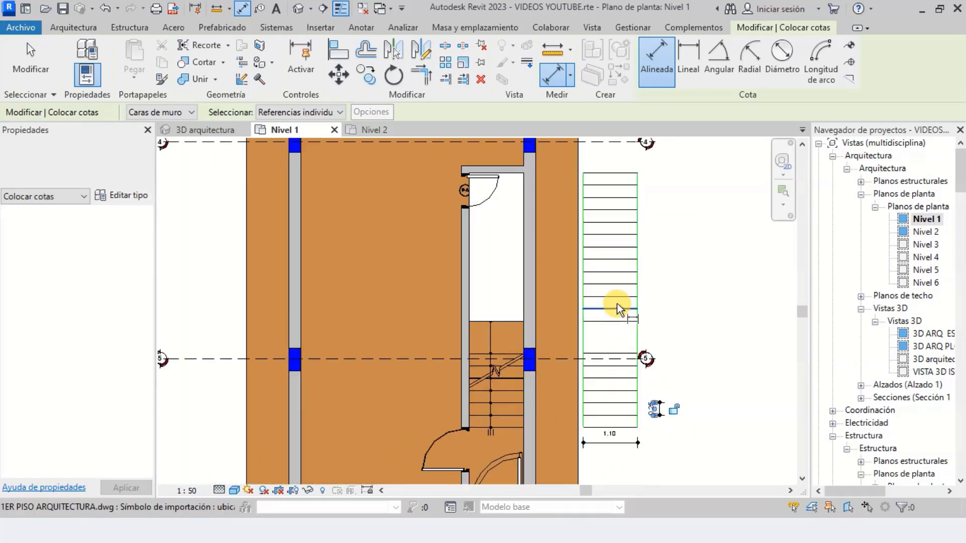
scroll(618, 309, "up", 3)
left_click(626, 340)
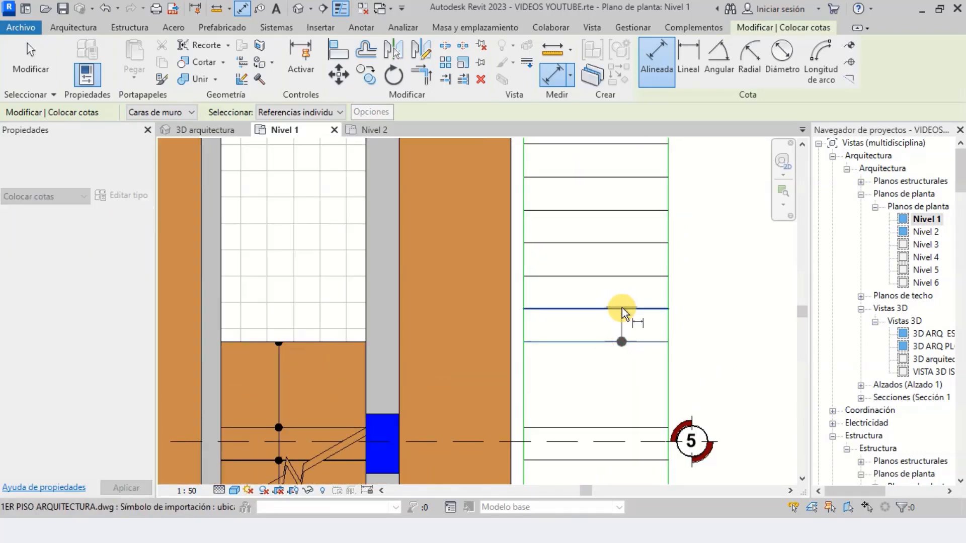
left_click(622, 309)
scroll(649, 313, "up", 2)
left_click(703, 301)
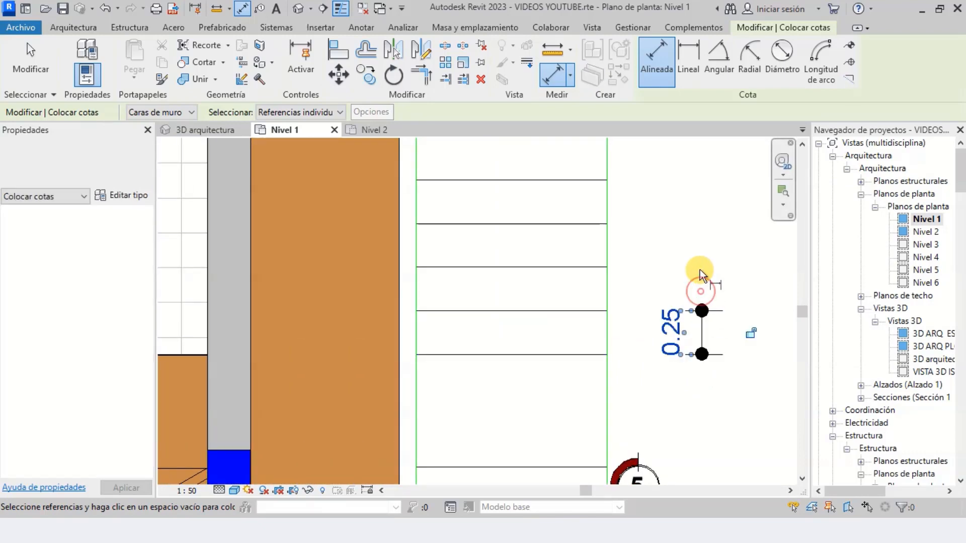
scroll(675, 341, "up", 2)
scroll(627, 277, "down", 5)
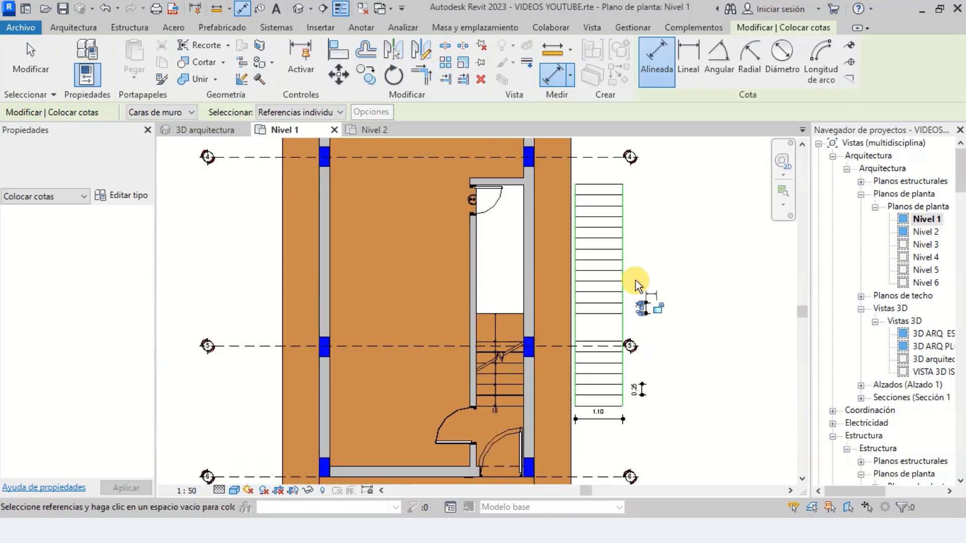
scroll(624, 264, "up", 3)
key("Escape")
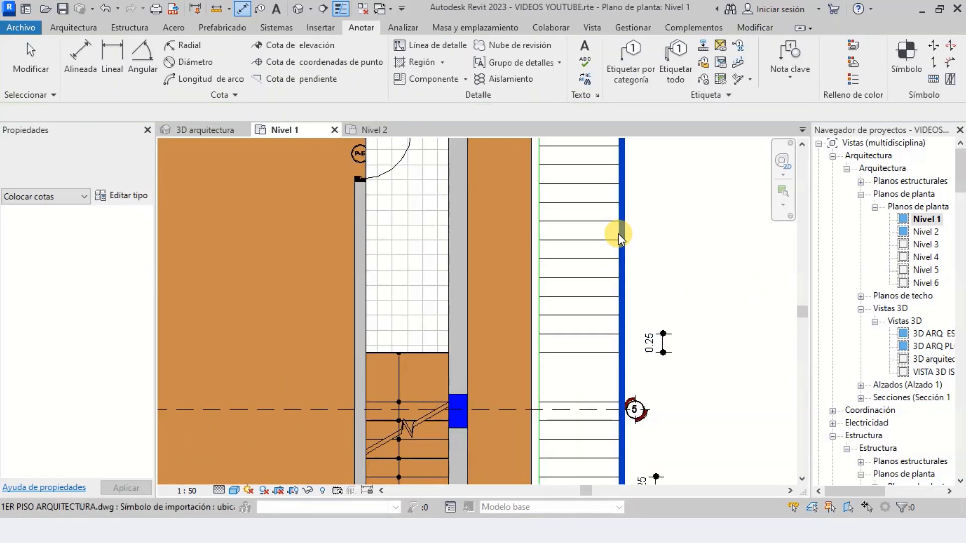
Start a new stair using the cast-in-place type ESALERA CONCRETO 0.9m
scroll(616, 267, "down", 4)
scroll(610, 387, "up", 2)
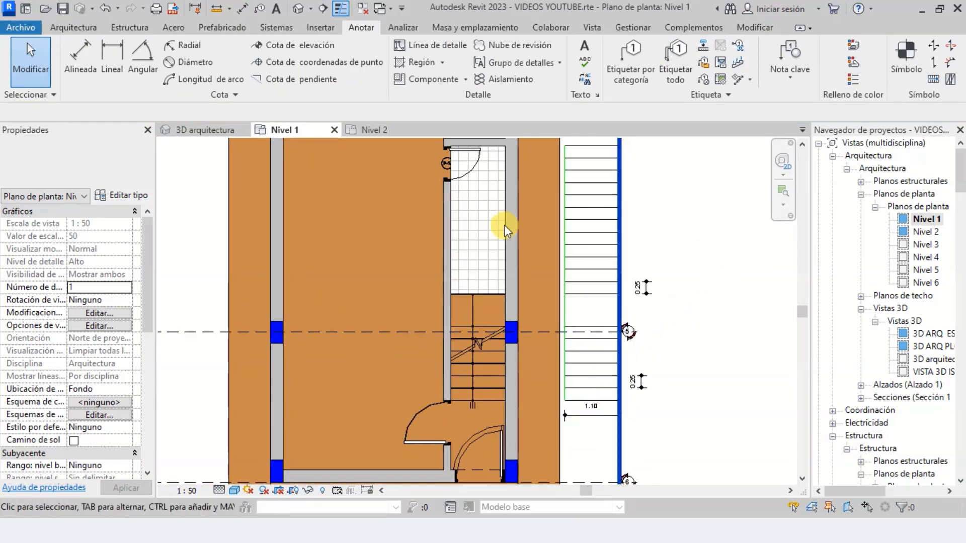
left_click(76, 28)
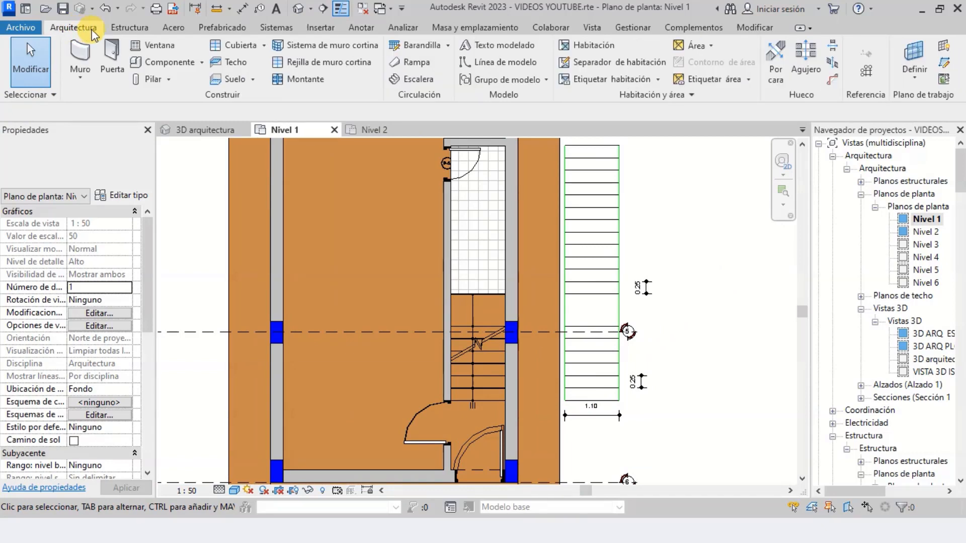
left_click(413, 82)
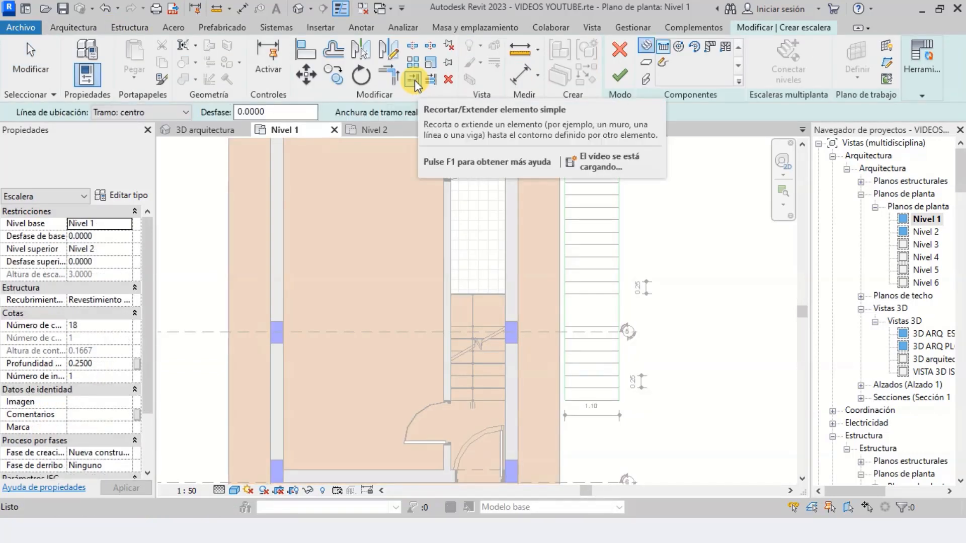
left_click(106, 162)
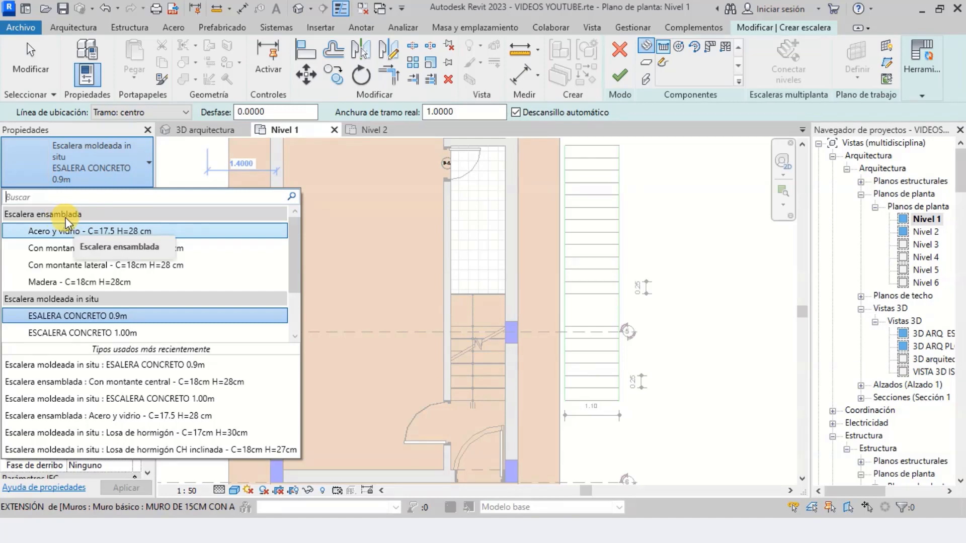
scroll(64, 268, "down", 2)
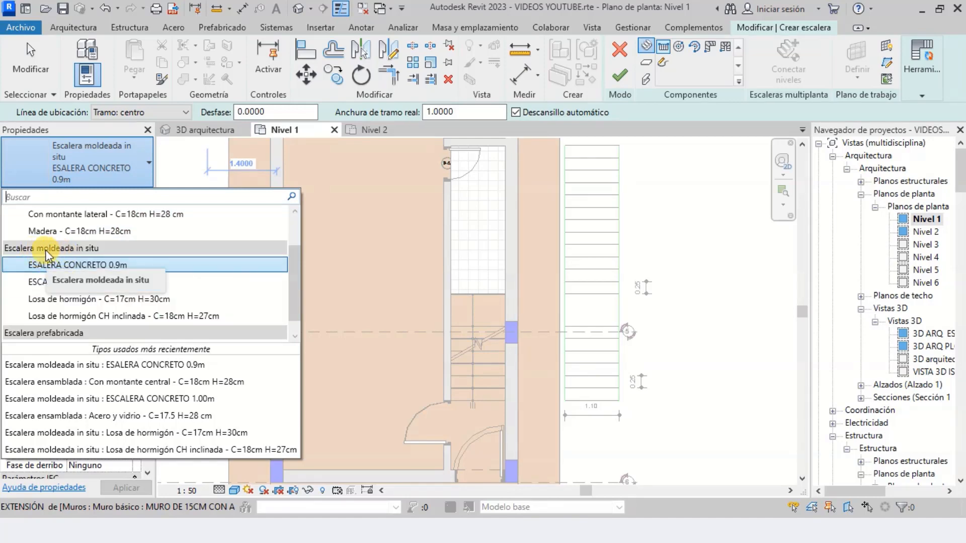
scroll(64, 250, "down", 1)
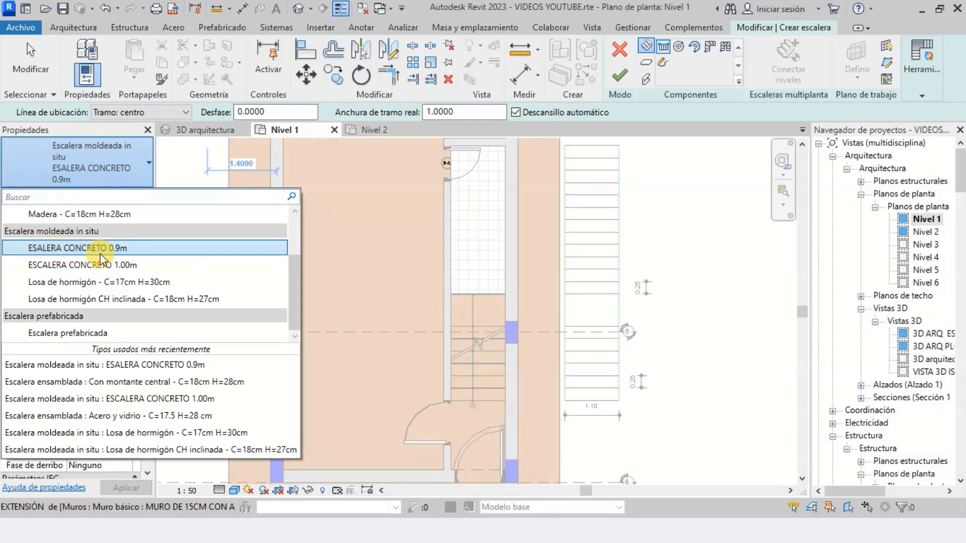
left_click(84, 250)
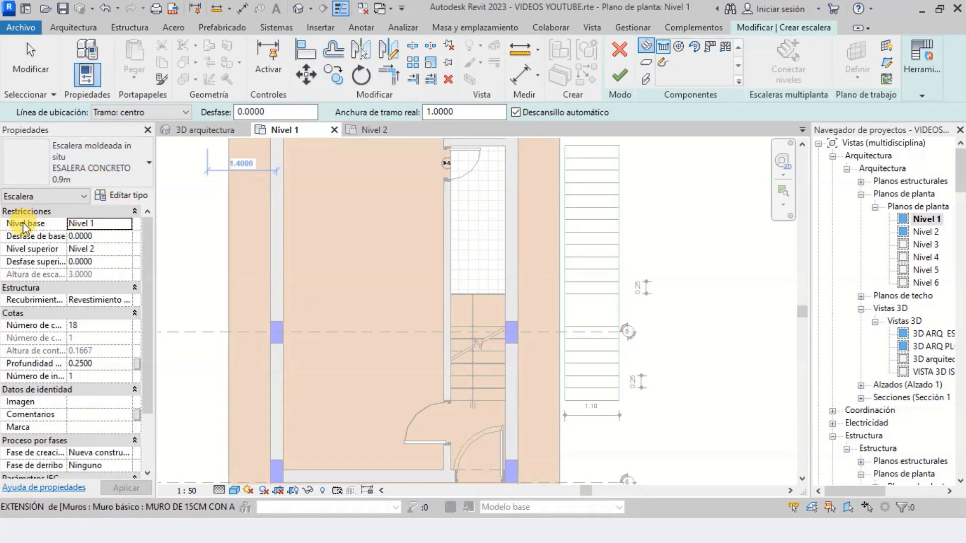
Check the new stair's base level, top level, riser count and tread depth against the dimensioned stair outline
left_click(110, 225)
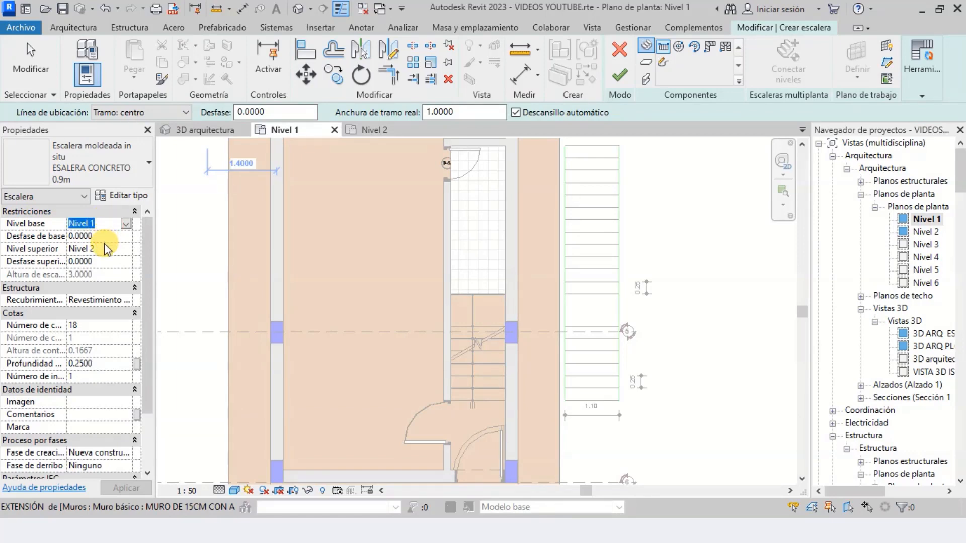
left_click(106, 249)
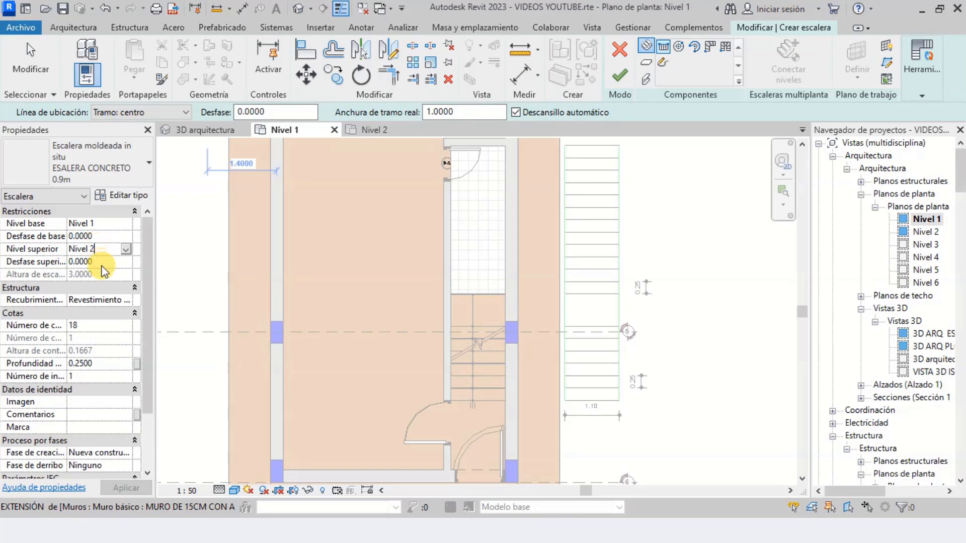
scroll(103, 266, "down", 2)
left_click(76, 261)
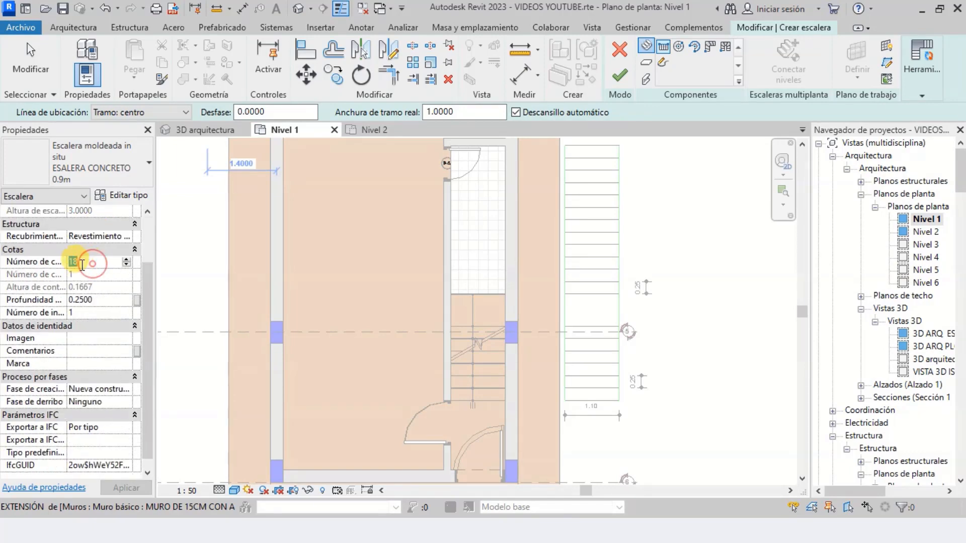
left_click(92, 300)
scroll(517, 330, "down", 2)
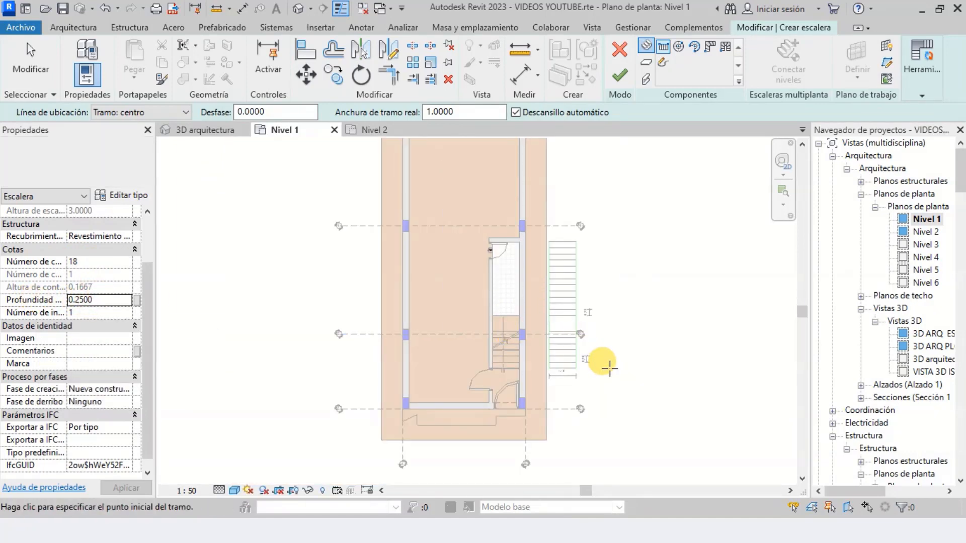
scroll(606, 366, "up", 4)
scroll(578, 362, "up", 4)
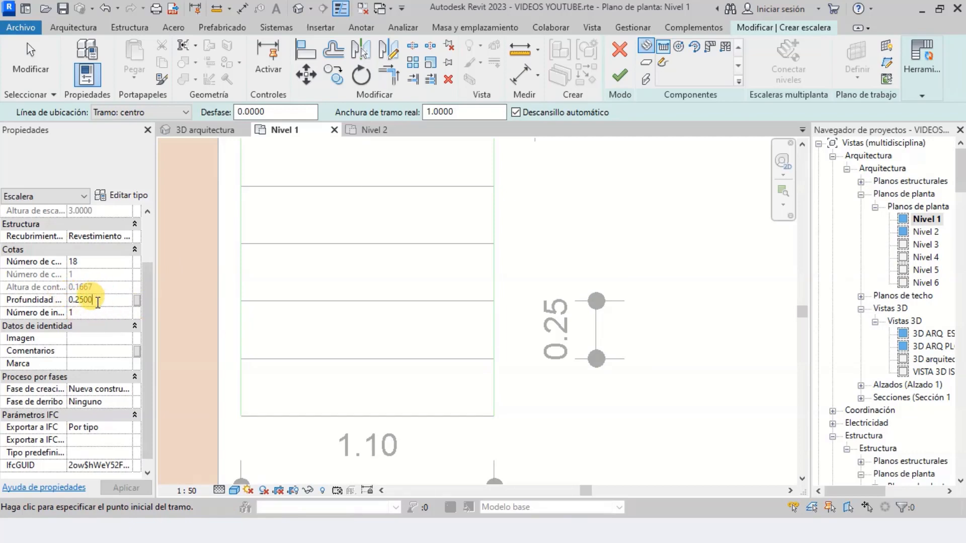
scroll(100, 306, "up", 3)
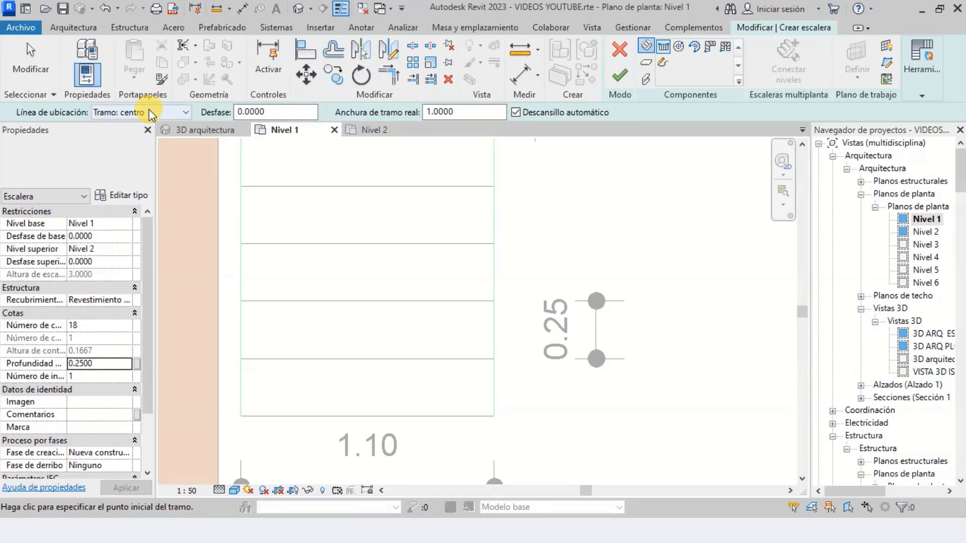
Keep the run's location line at Tramo: centro and set the actual run width to 1.10 m to match the dimensioned outline
left_click(125, 113)
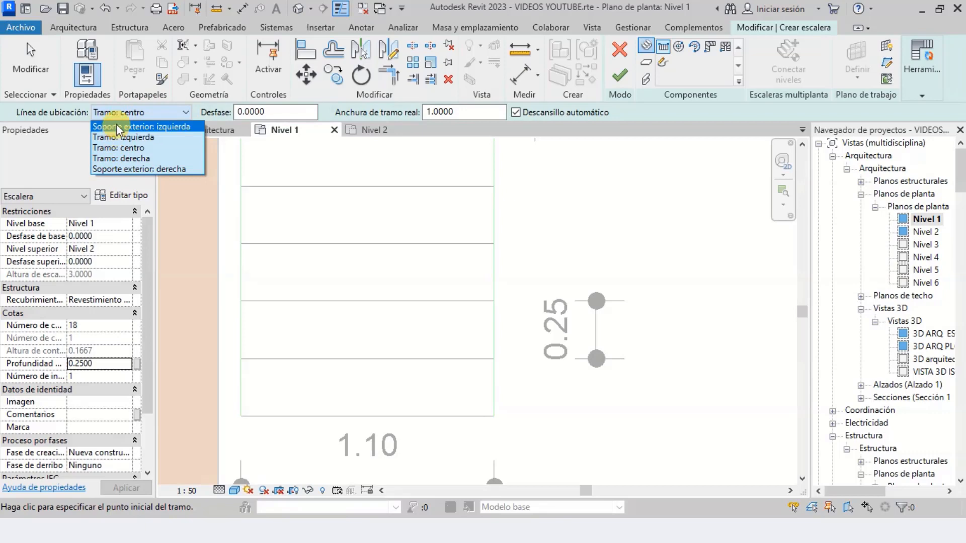
left_click(119, 116)
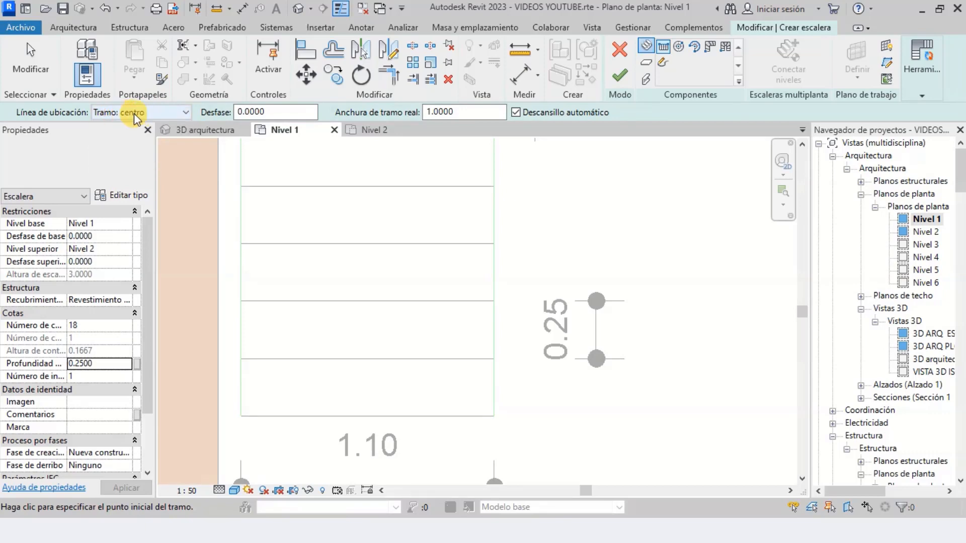
left_click(262, 111)
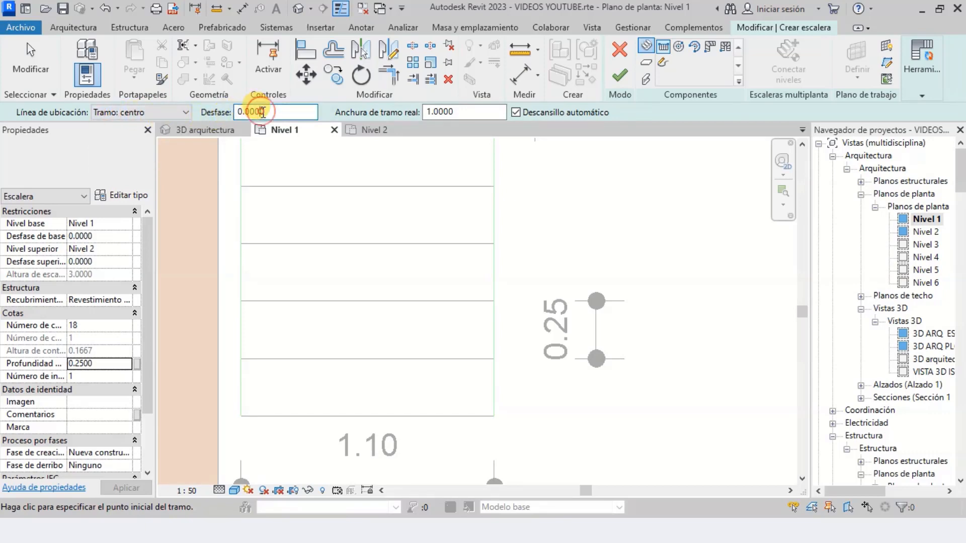
left_click(449, 111)
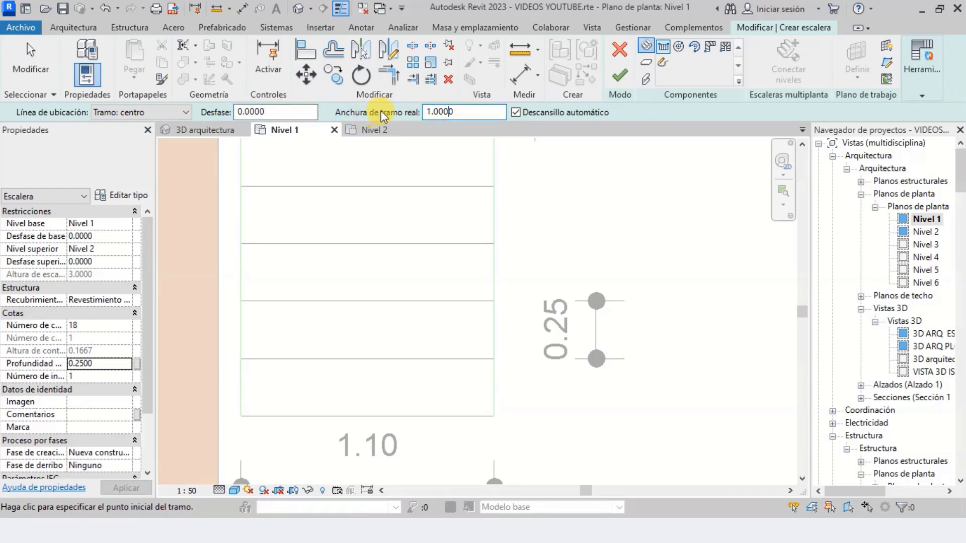
scroll(344, 341, "down", 4)
scroll(310, 418, "up", 5)
scroll(463, 321, "down", 2)
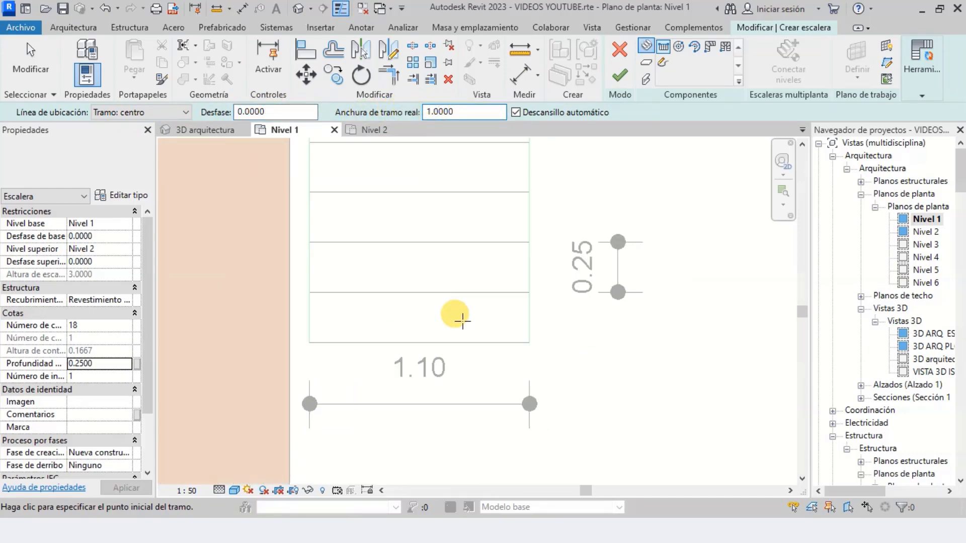
scroll(345, 406, "up", 1)
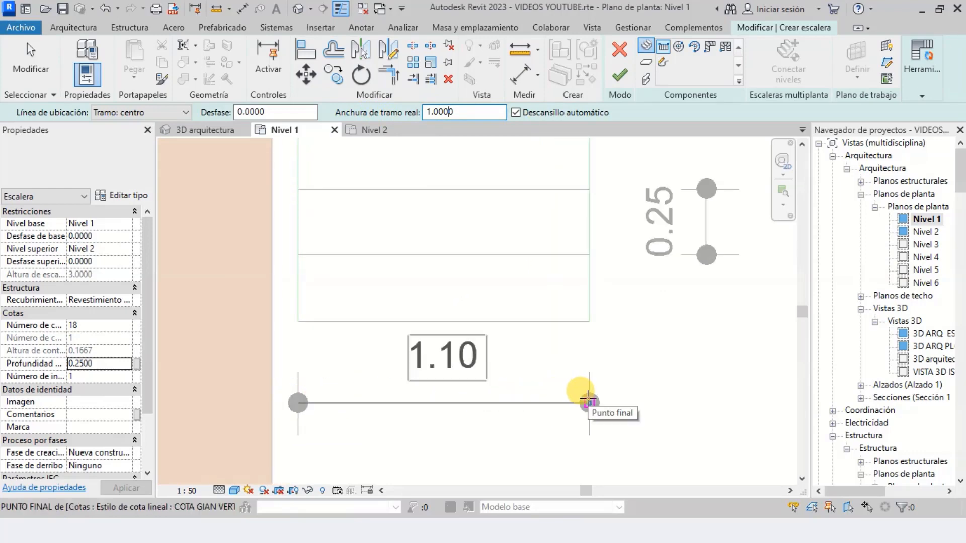
double_click(459, 112)
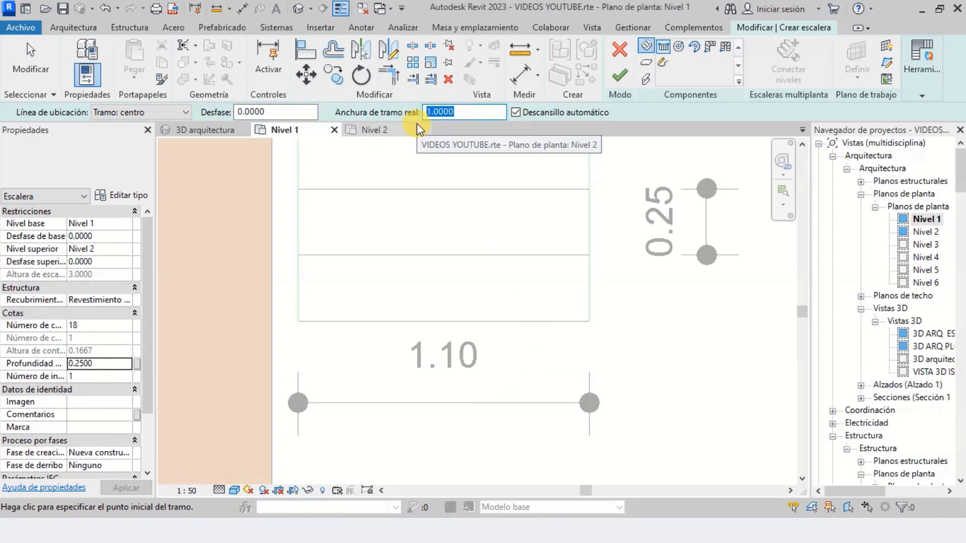
type("1.")
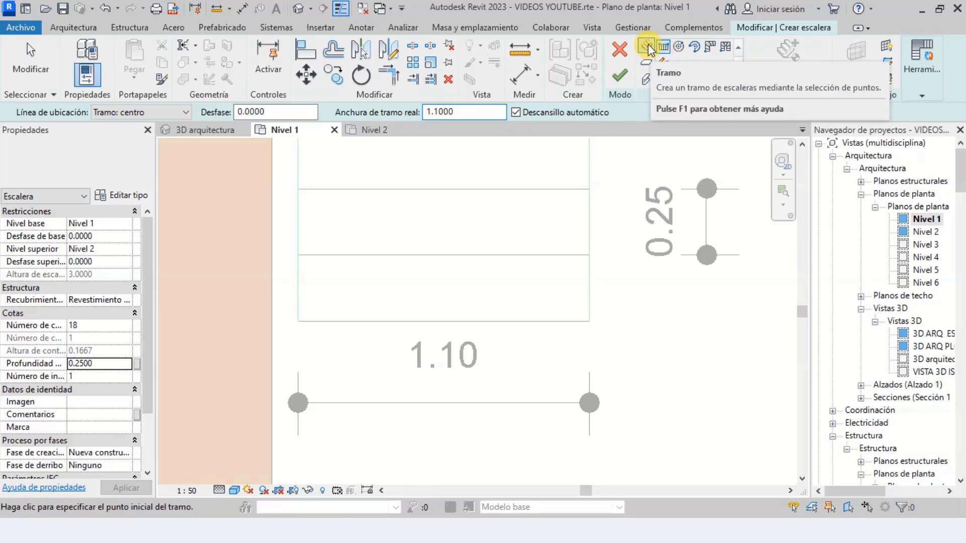
Draw the first stair run, 1.50 m long, from the midpoint of the outline's bottom edge to the midpoint of the landing's lower edge
scroll(488, 381, "down", 3)
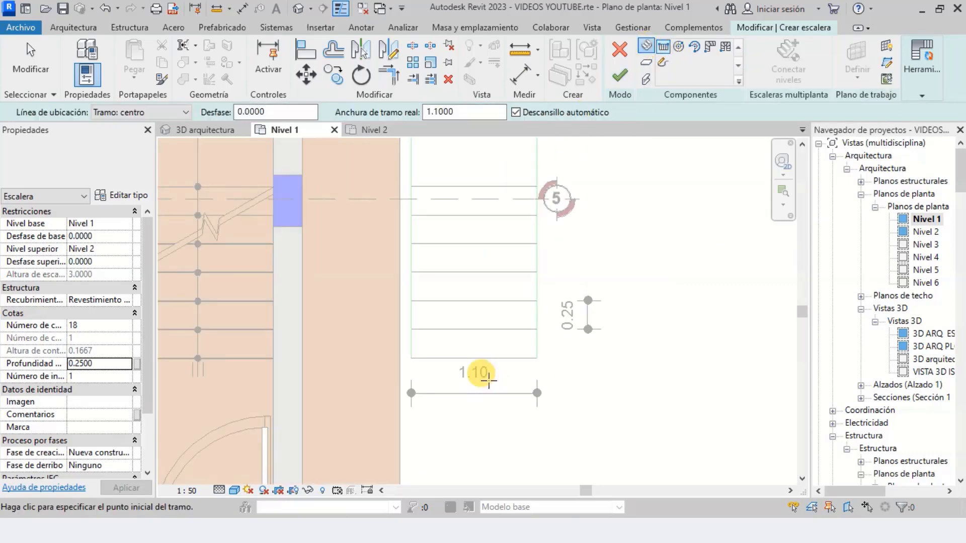
scroll(486, 377, "up", 3)
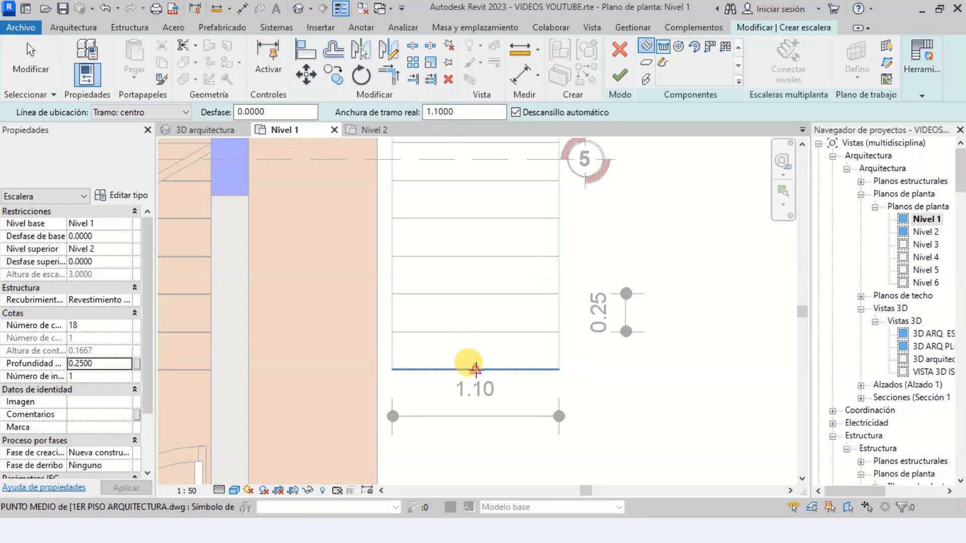
left_click(475, 370)
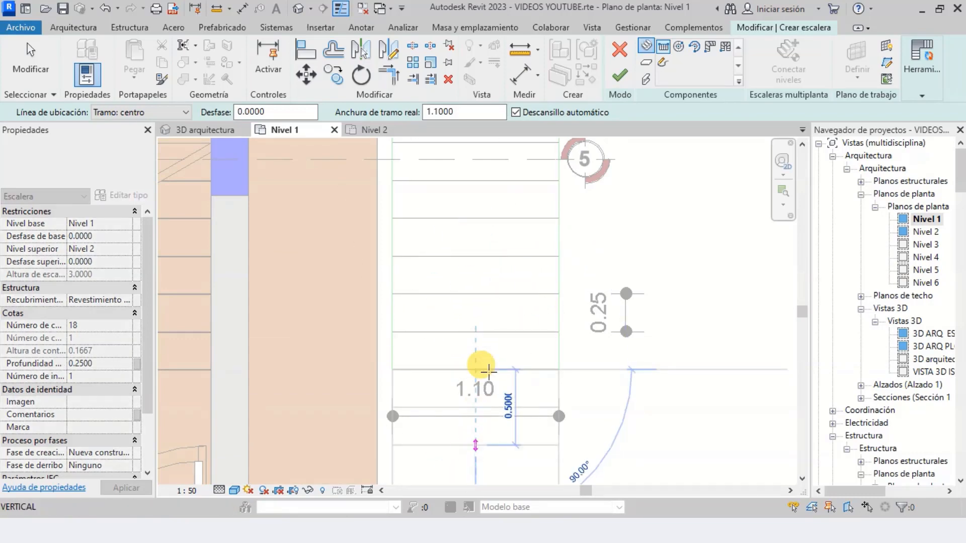
scroll(513, 424, "down", 2)
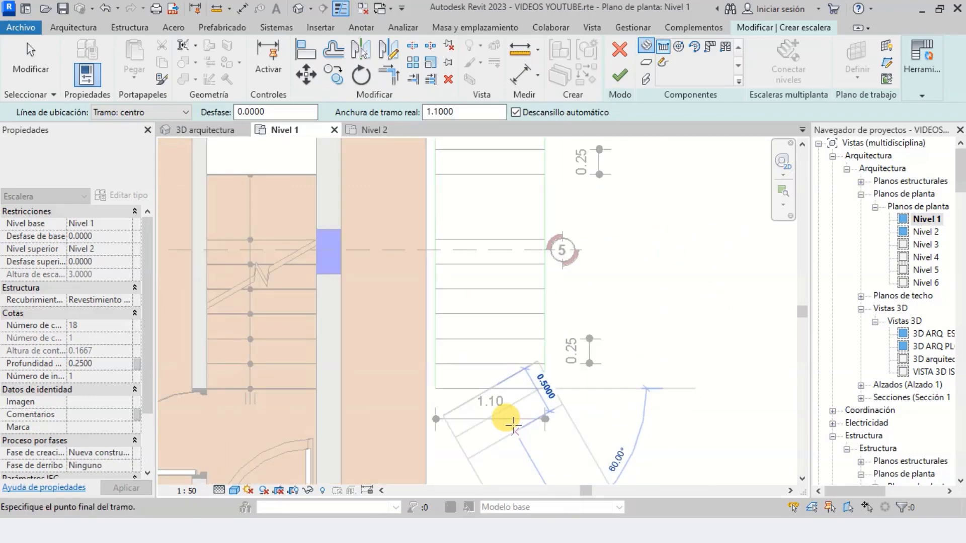
scroll(556, 390, "down", 2)
scroll(550, 317, "up", 5)
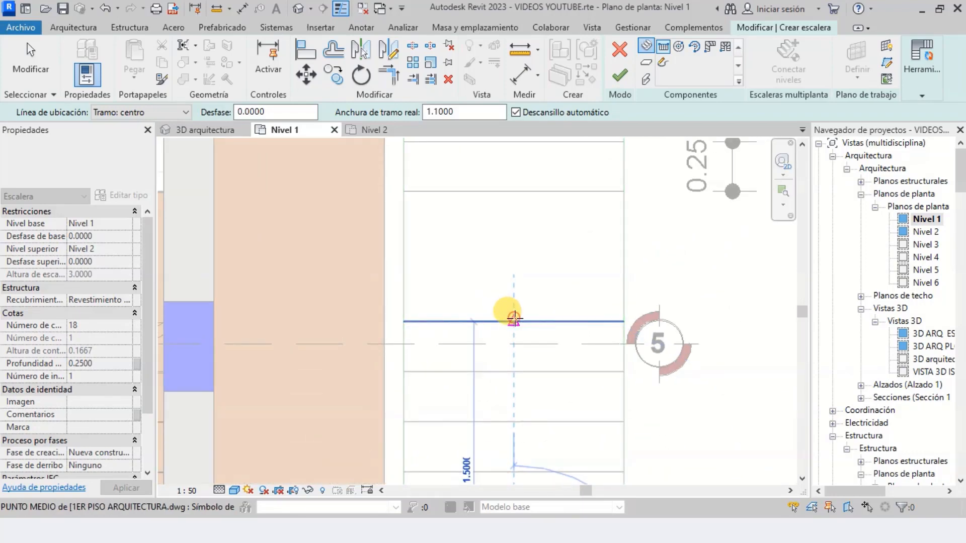
left_click(514, 319)
Draw the second stair run from the midpoint of the landing's upper edge straight past the outline's far end, placing the remaining 11 risers
scroll(505, 352, "down", 2)
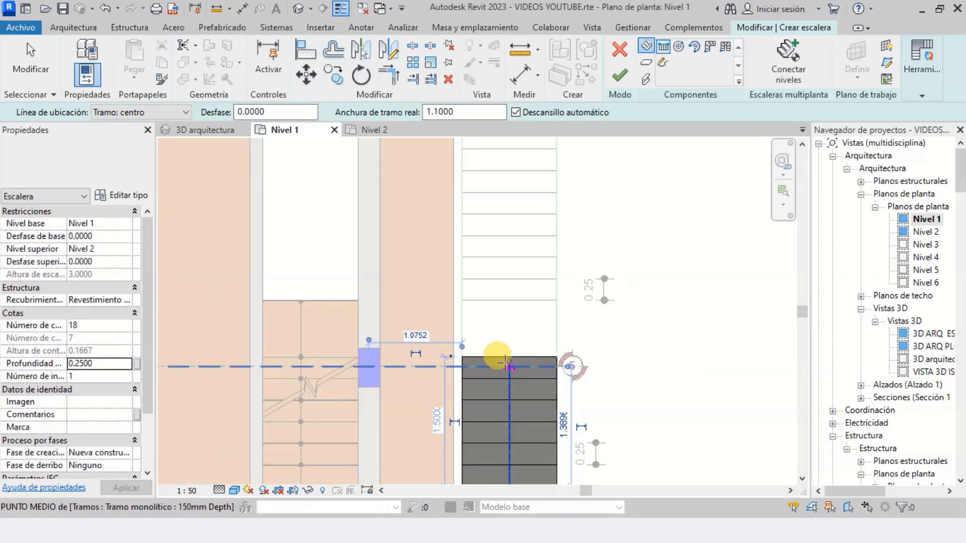
scroll(500, 272, "up", 3)
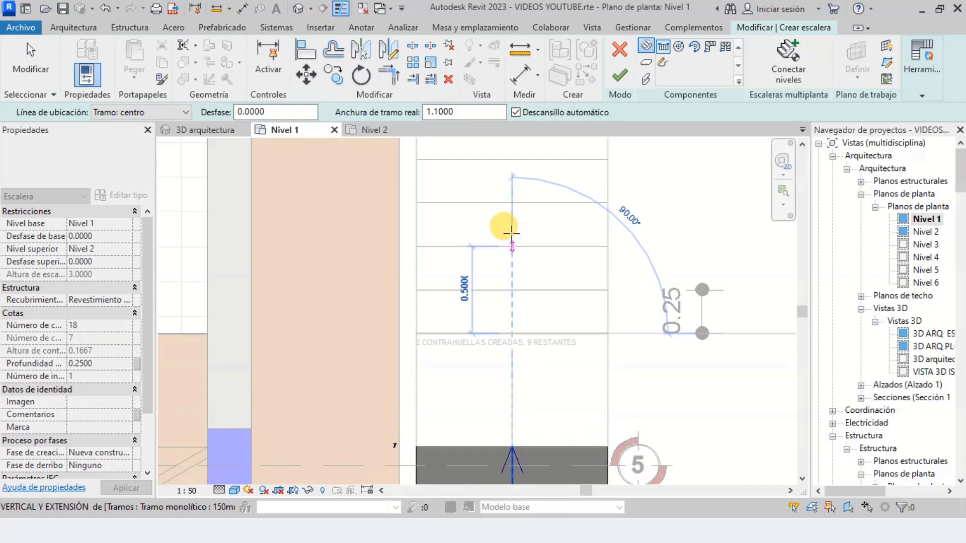
scroll(506, 314, "down", 4)
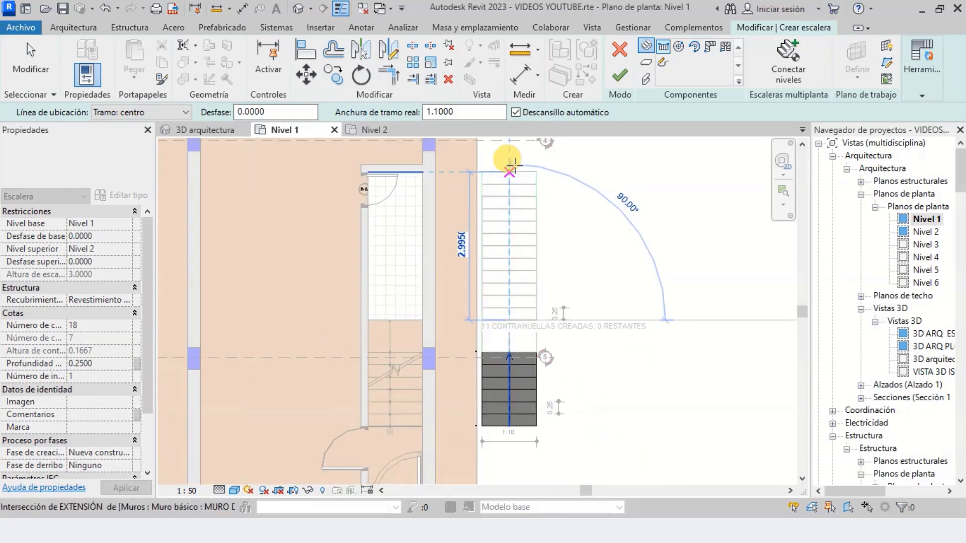
scroll(510, 159, "up", 2)
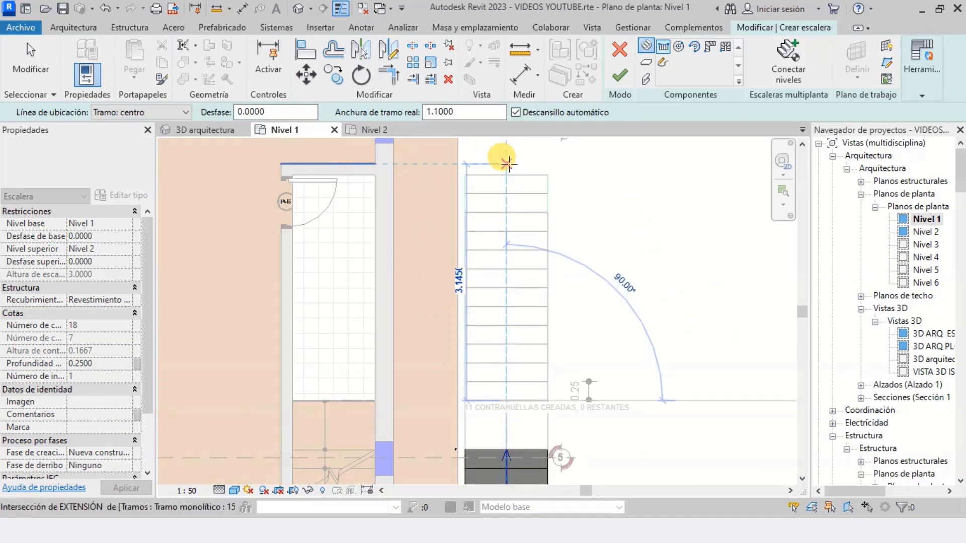
left_click(506, 163)
key("Escape")
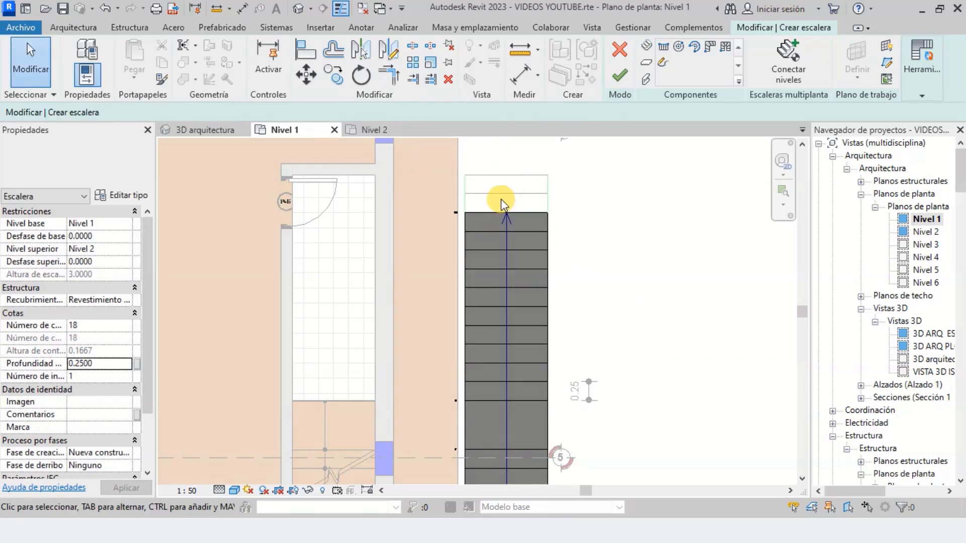
Compare both runs and the automatic landing with the imported outline, and finish the stair edit
scroll(502, 206, "up", 3)
scroll(503, 205, "up", 2)
scroll(499, 315, "down", 5)
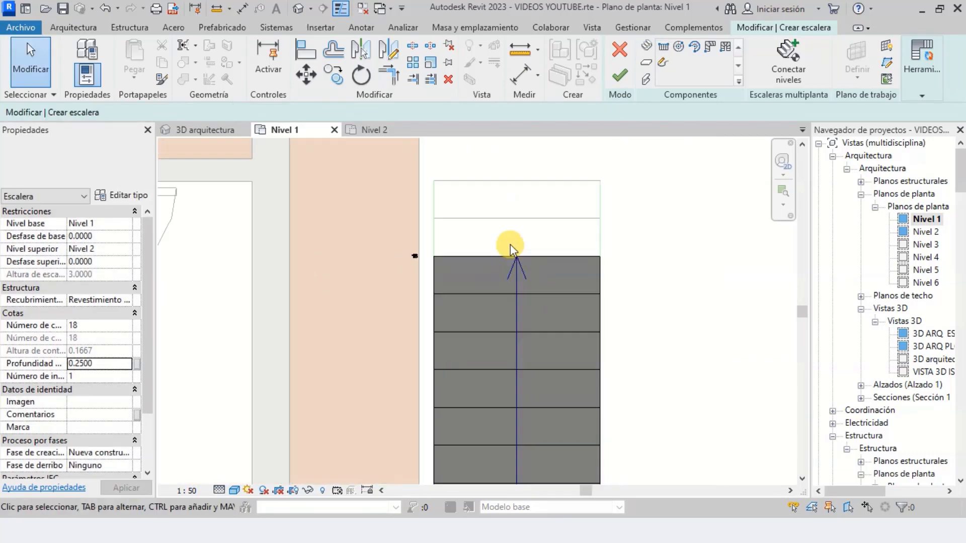
scroll(511, 278, "up", 2)
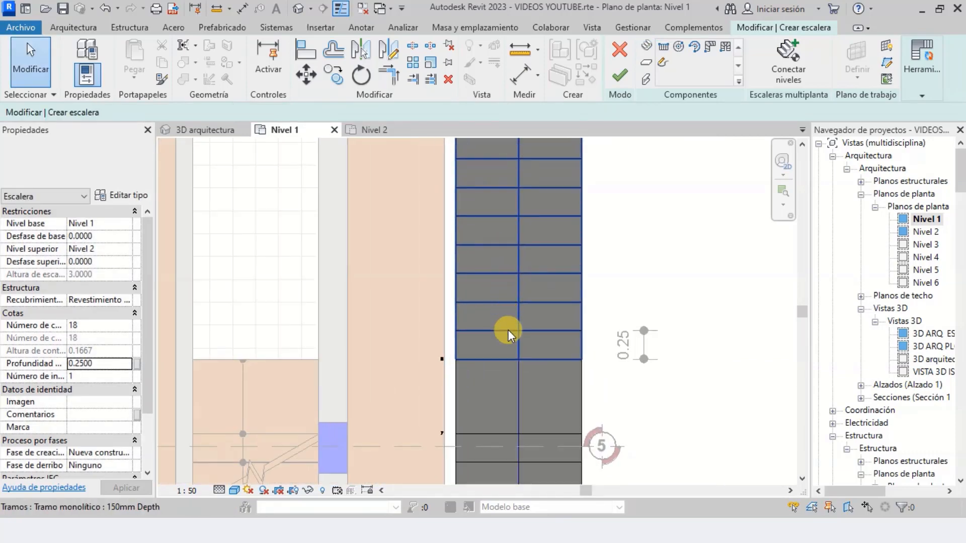
scroll(509, 330, "down", 2)
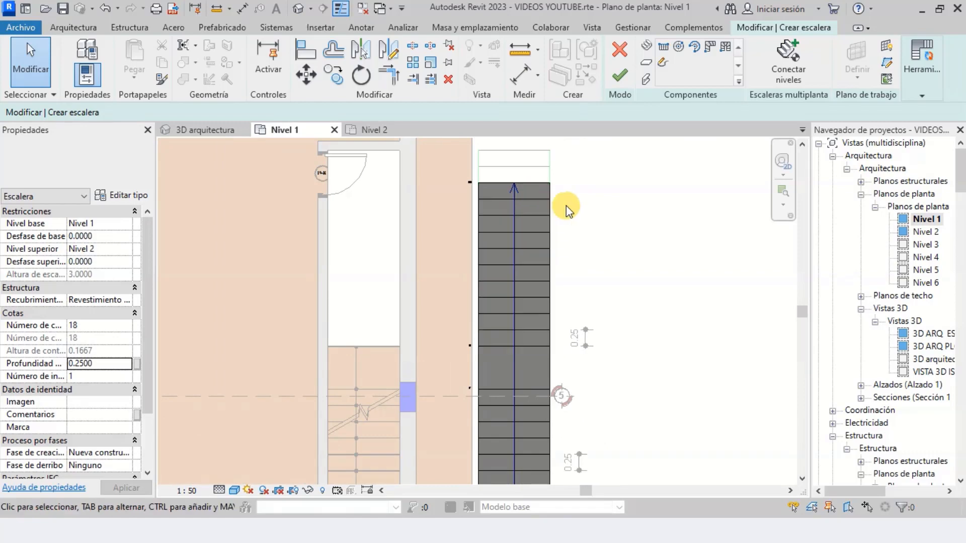
left_click(619, 74)
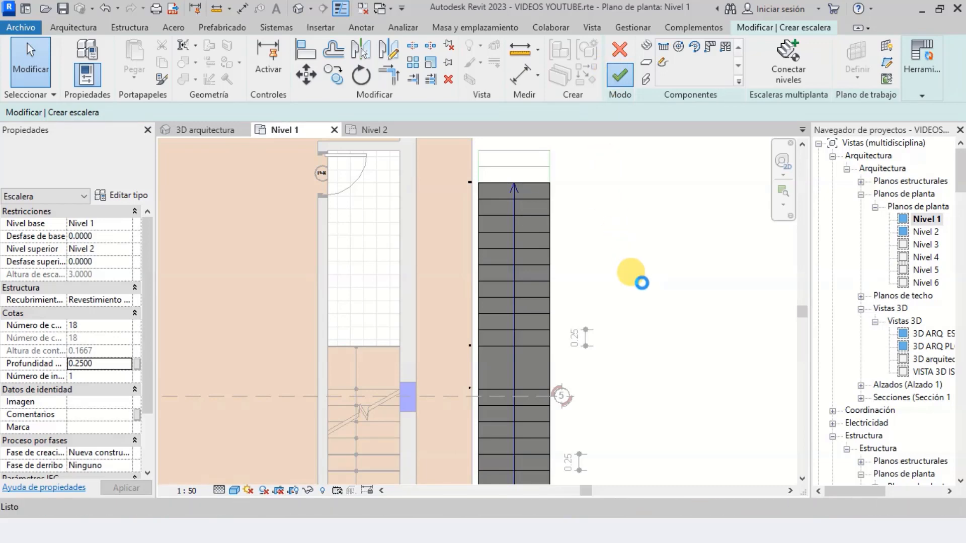
scroll(584, 307, "down", 1)
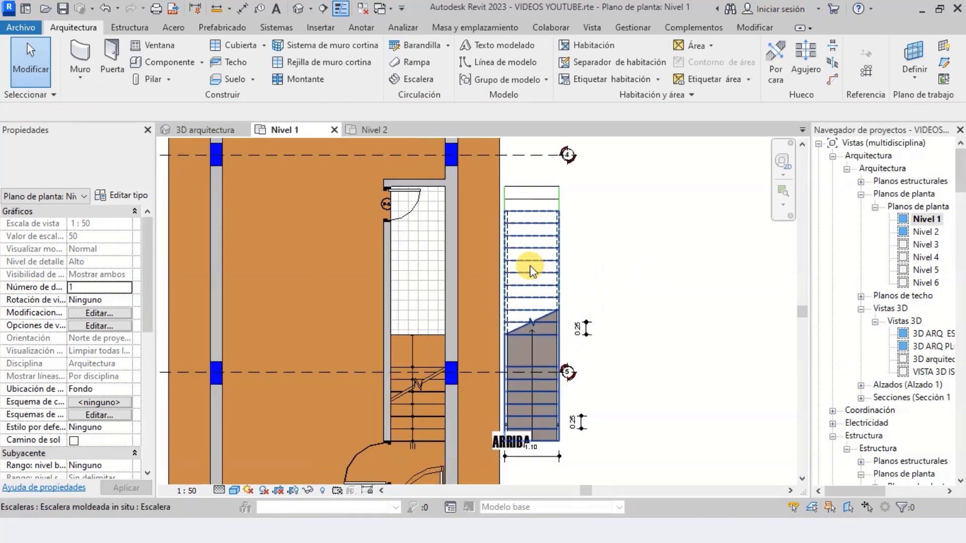
scroll(526, 395, "up", 2)
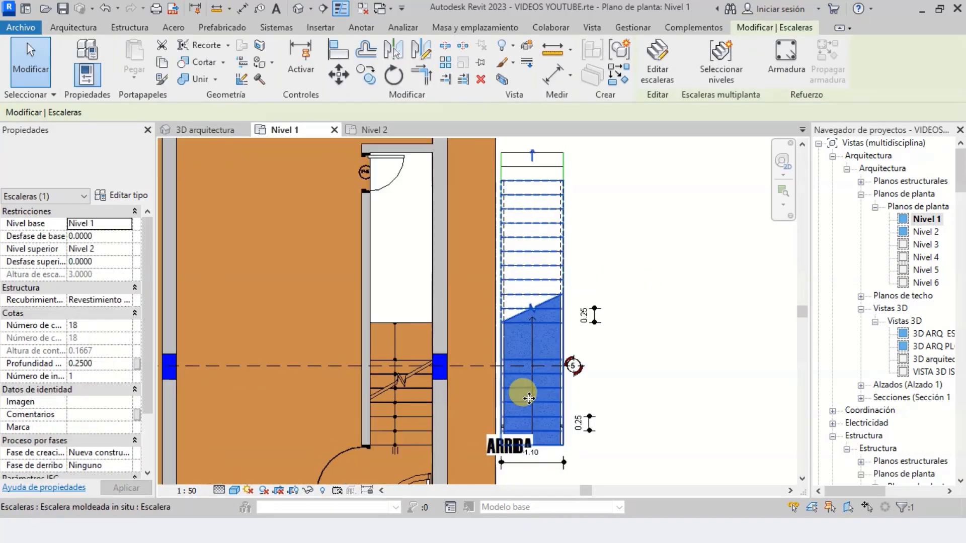
scroll(521, 297, "down", 2)
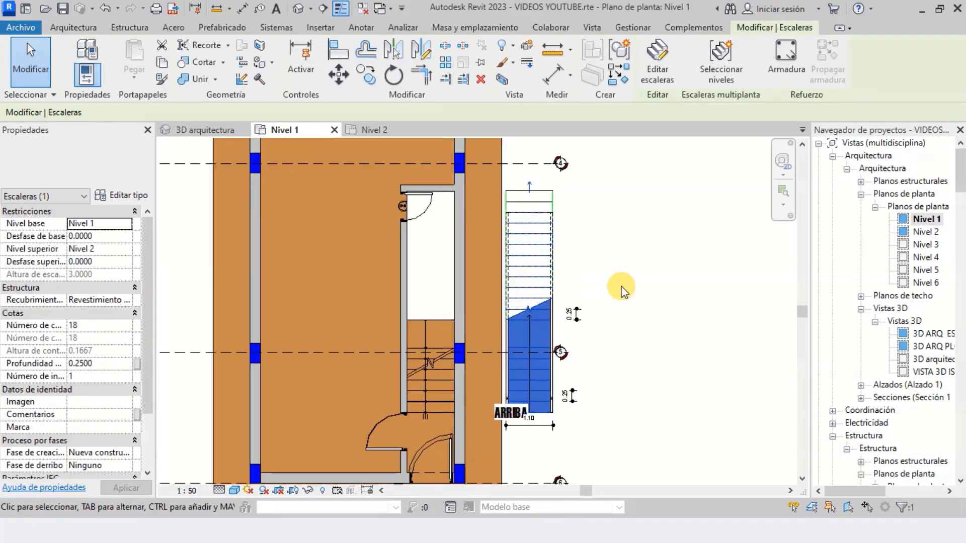
left_click(643, 288)
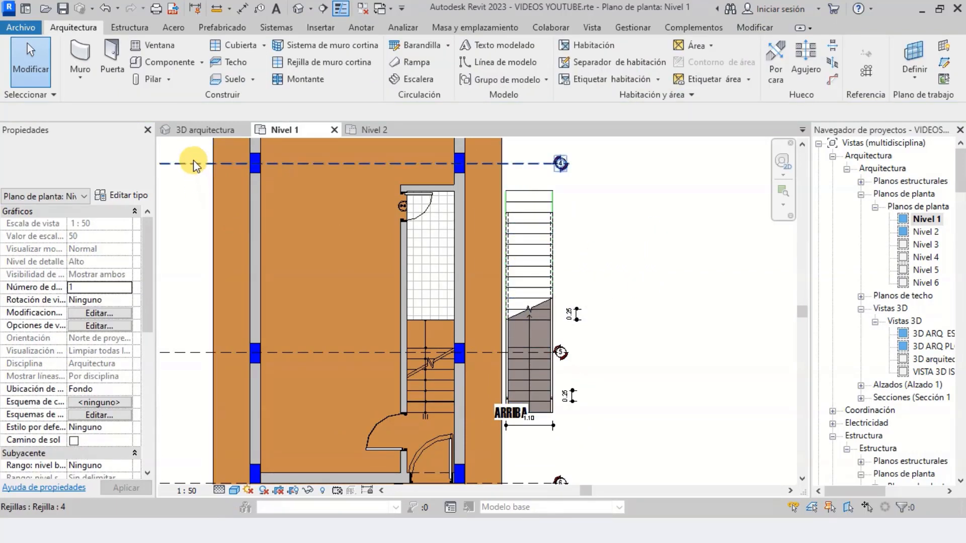
Open the 3D arquitectura view and examine the new stair beside the brick wall
left_click(190, 133)
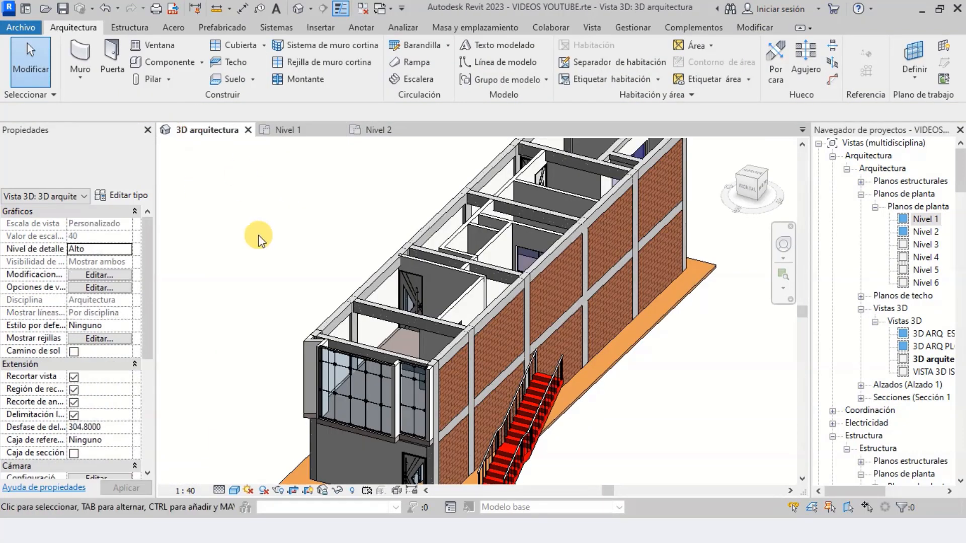
scroll(312, 322, "down", 1)
scroll(410, 404, "up", 1)
scroll(423, 377, "up", 1)
scroll(456, 310, "up", 1)
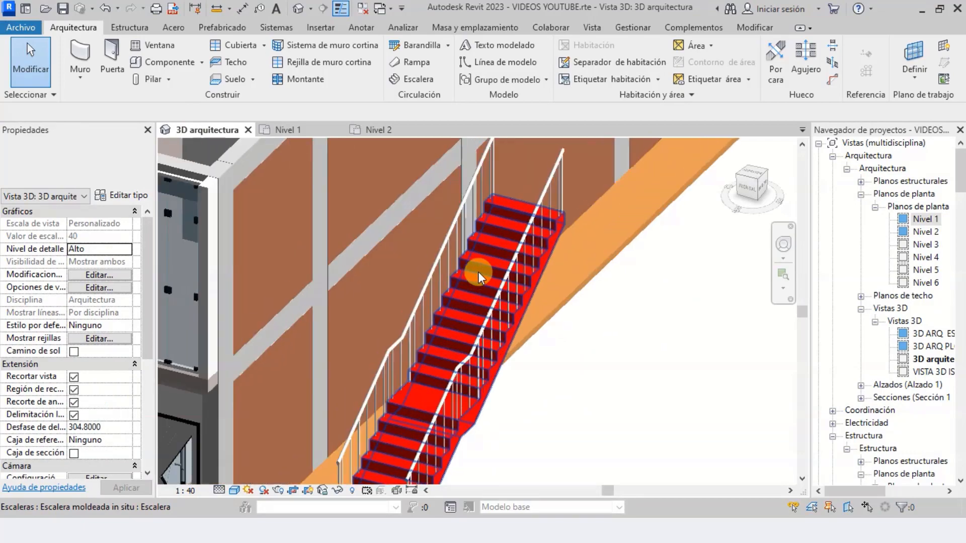
scroll(488, 266, "up", 2)
scroll(541, 171, "down", 2)
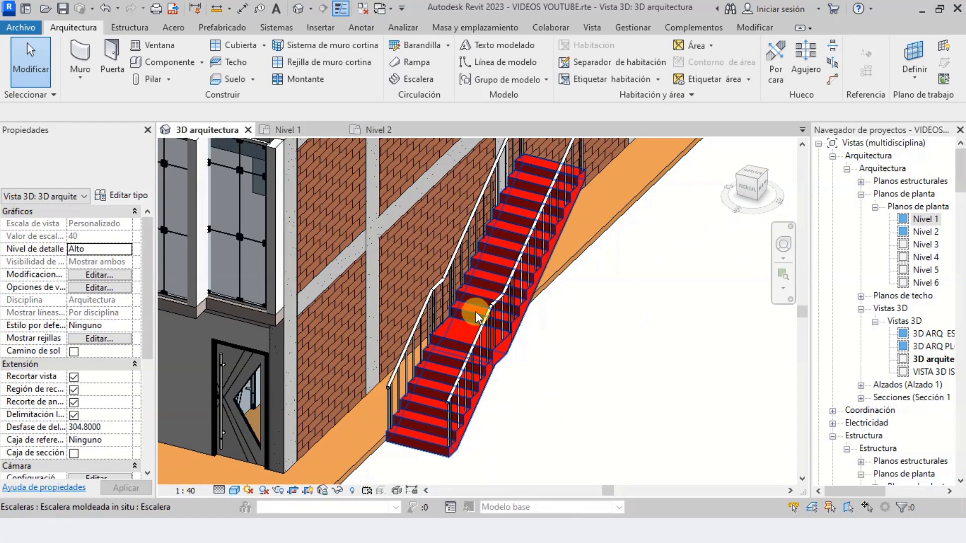
Orbit around the stair and examine its two runs, landing, underside and railings up close from the side
left_click(786, 246)
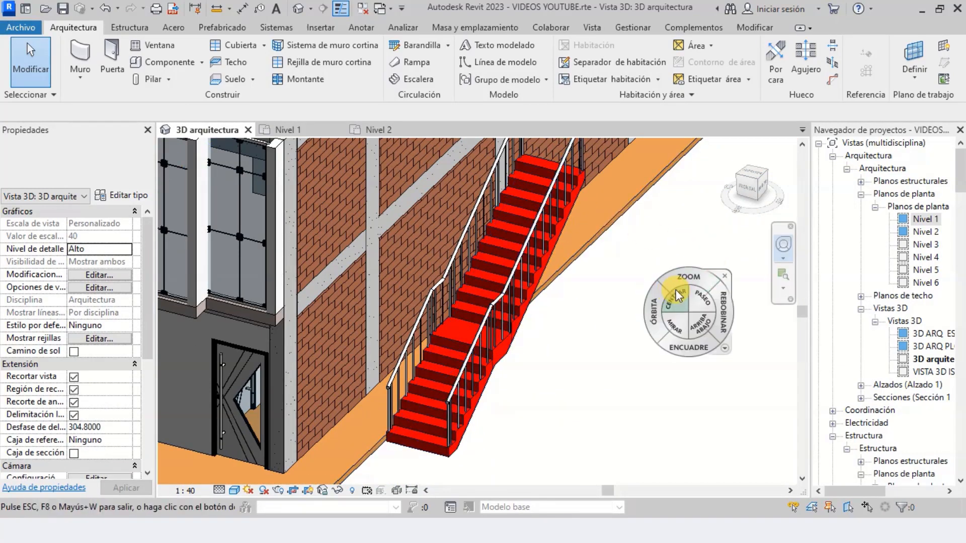
left_click_drag(629, 312, 603, 310)
scroll(596, 327, "down", 3)
scroll(441, 246, "up", 1)
scroll(441, 246, "up", 2)
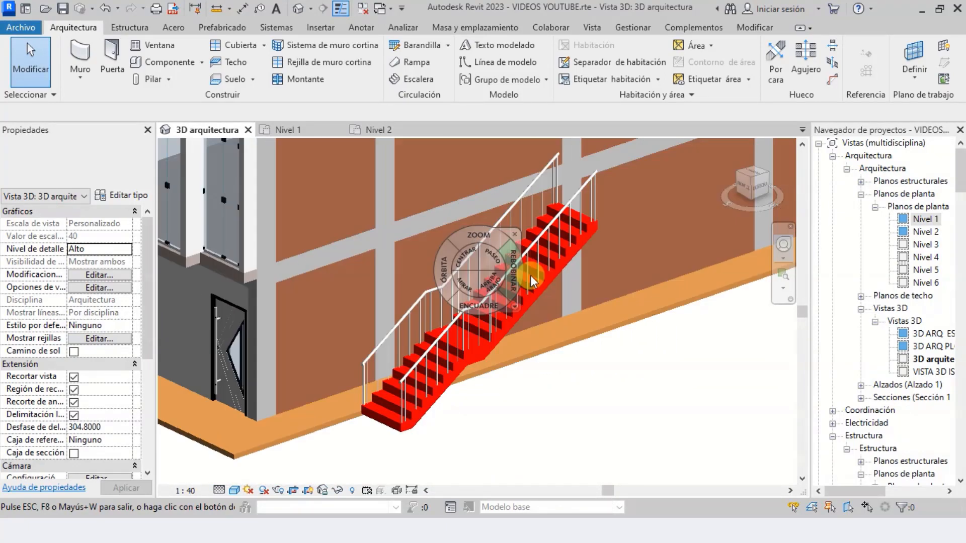
scroll(533, 276, "up", 3)
key("Escape")
scroll(512, 345, "down", 3)
scroll(512, 343, "up", 5)
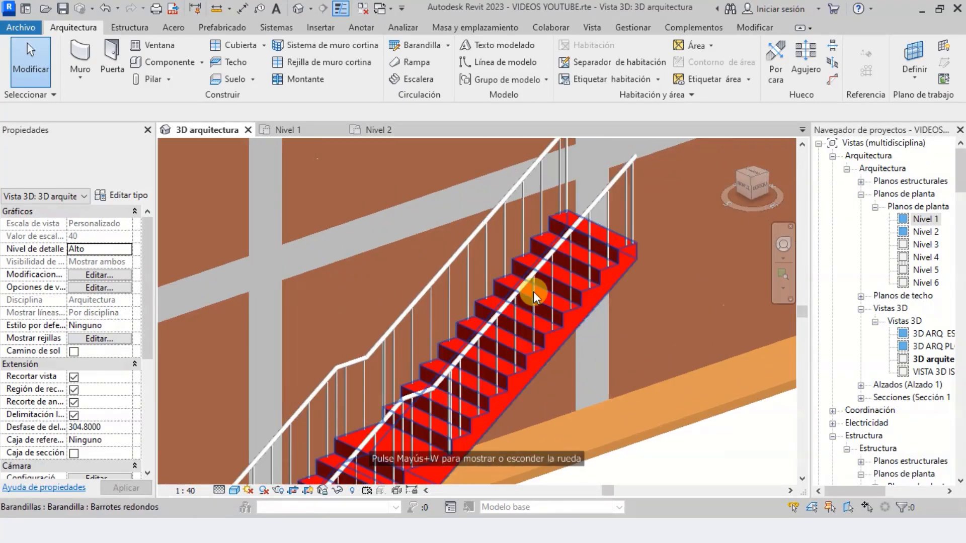
scroll(588, 196, "down", 5)
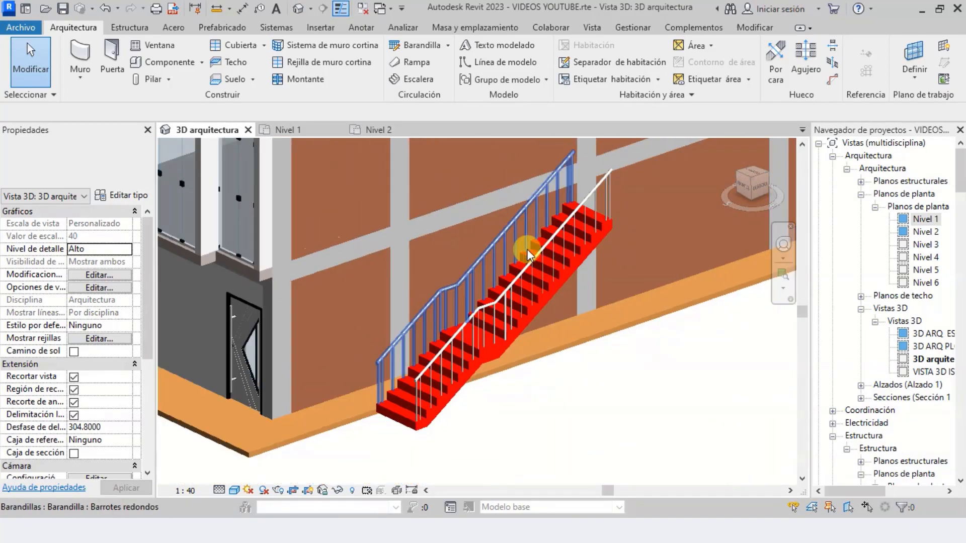
scroll(421, 359, "up", 6)
scroll(418, 372, "down", 8)
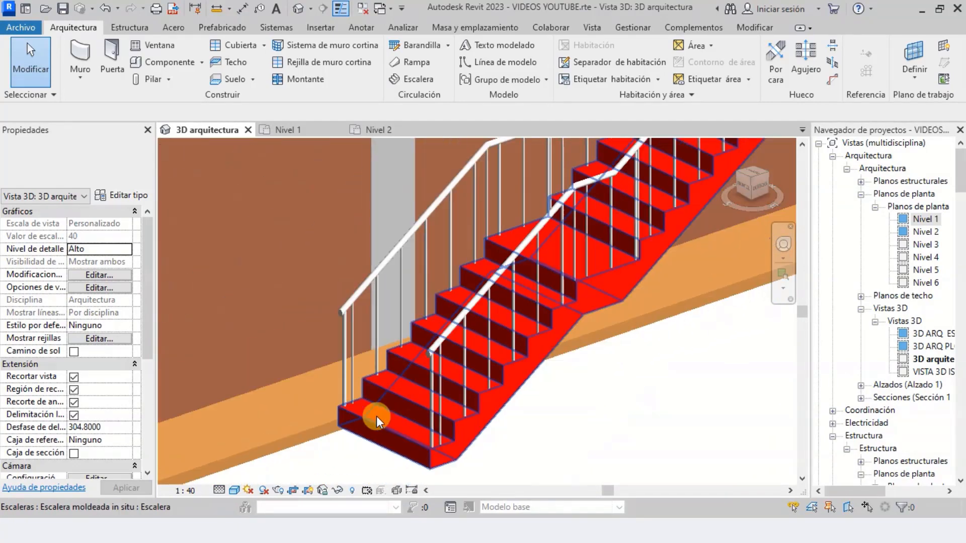
scroll(543, 227, "up", 2)
scroll(542, 224, "up", 5)
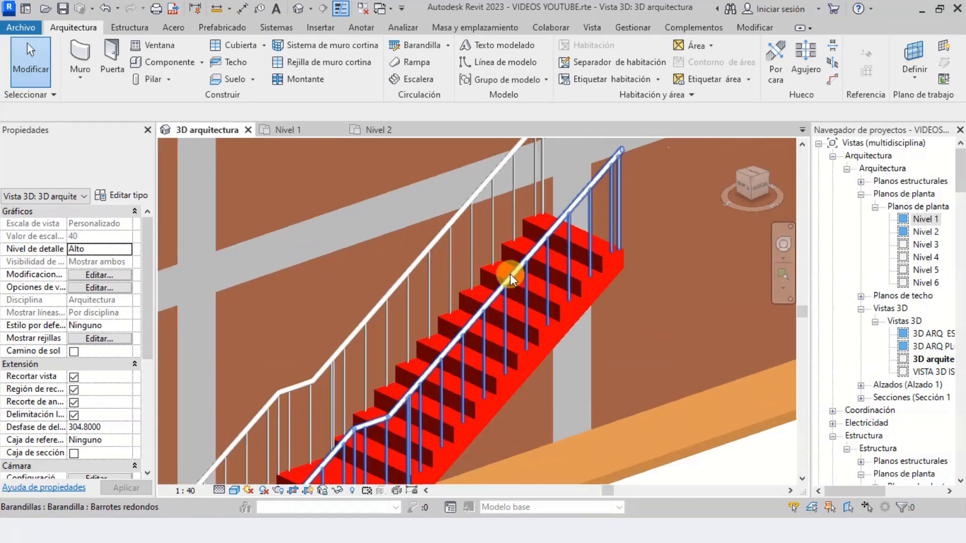
In the Nivel 1 plan, move the stair by its lower-right corner to the intersection of the stairwell wall's inner face and the drawn first riser line
scroll(593, 244, "down", 3)
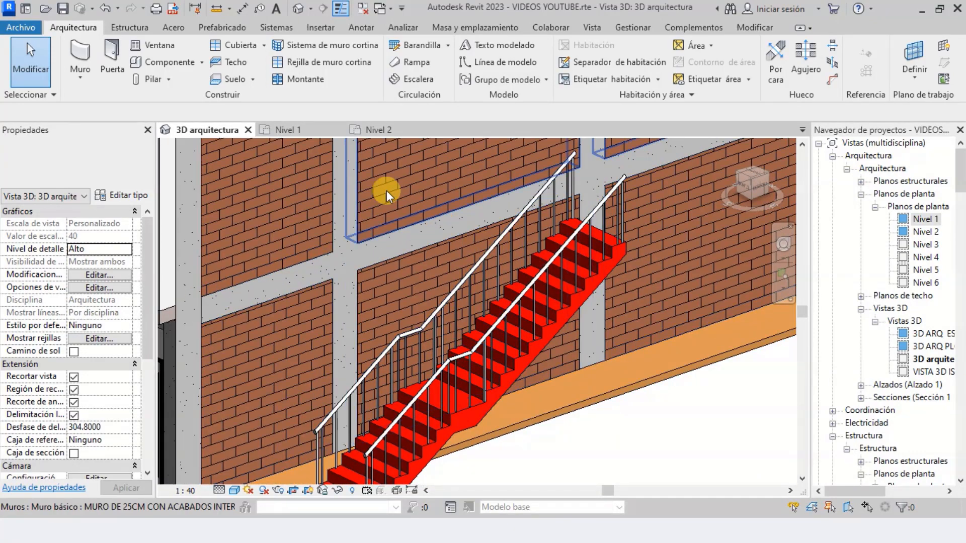
left_click(291, 132)
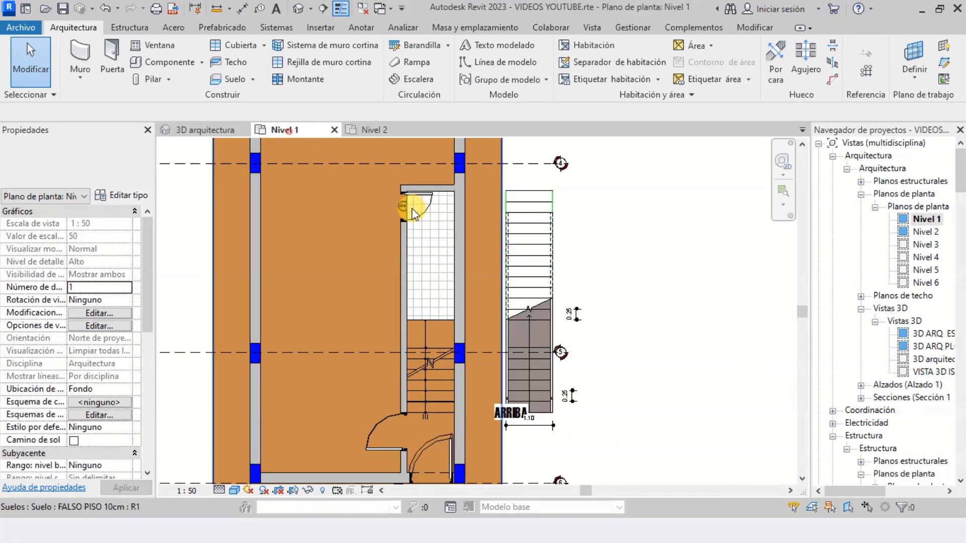
scroll(432, 221, "down", 2)
scroll(486, 300, "up", 3)
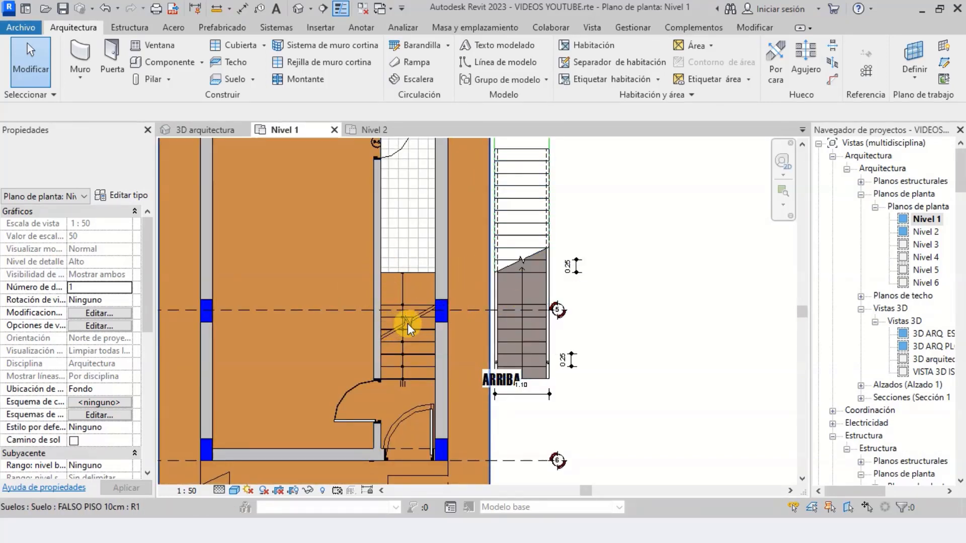
left_click(510, 285)
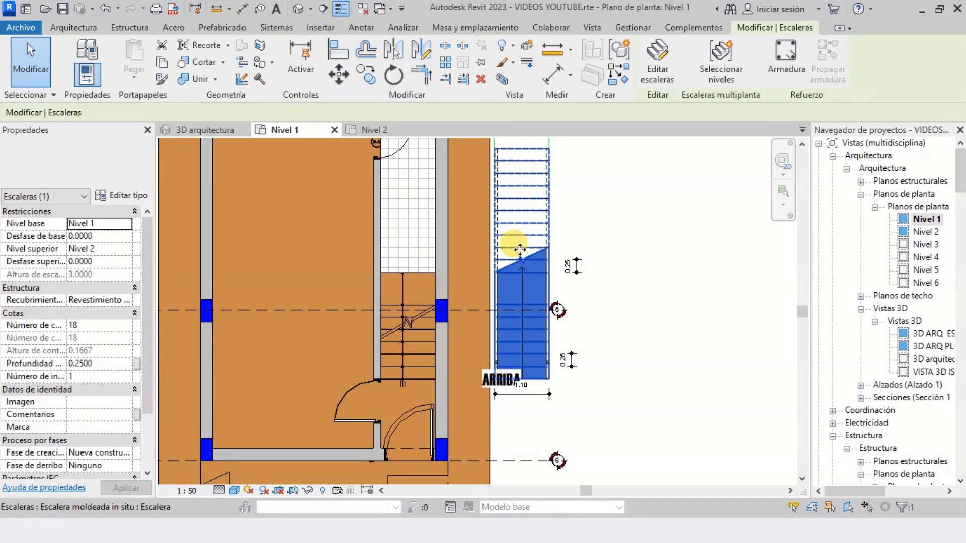
left_click(339, 74)
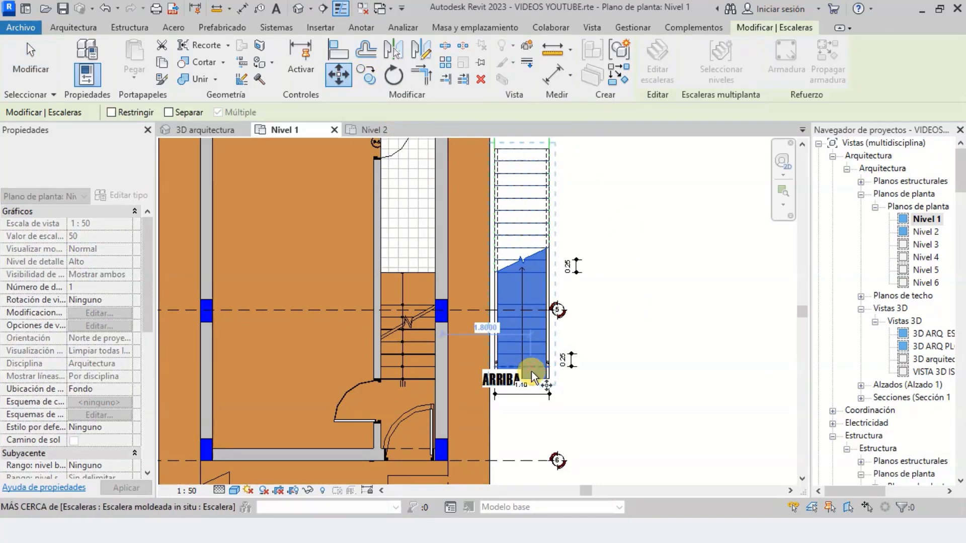
scroll(533, 378, "up", 10)
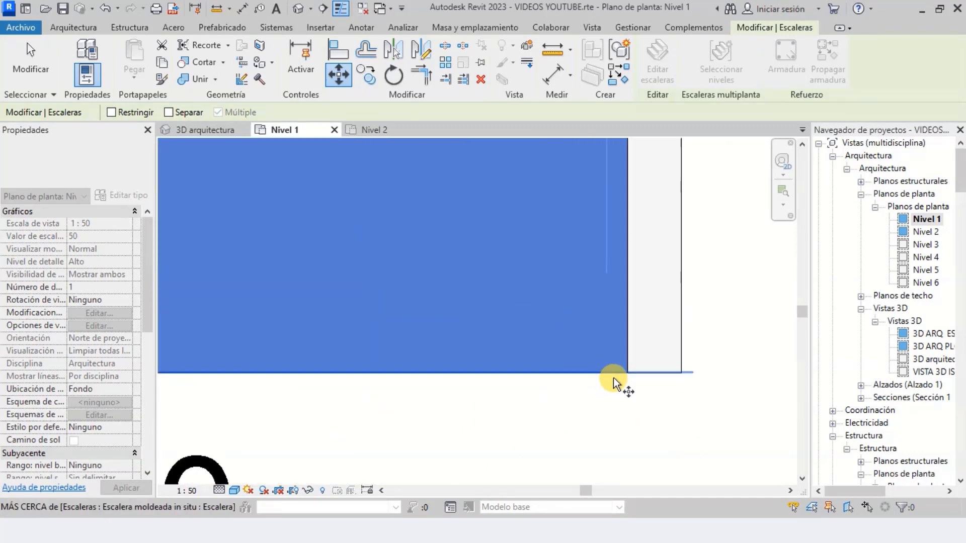
scroll(612, 383, "up", 3)
left_click(645, 372)
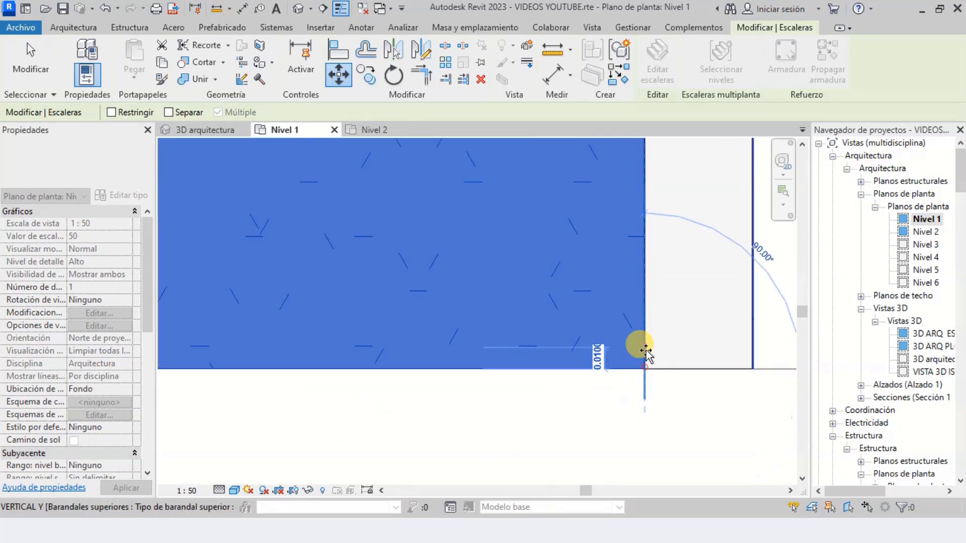
scroll(647, 345, "down", 5)
scroll(639, 332, "down", 2)
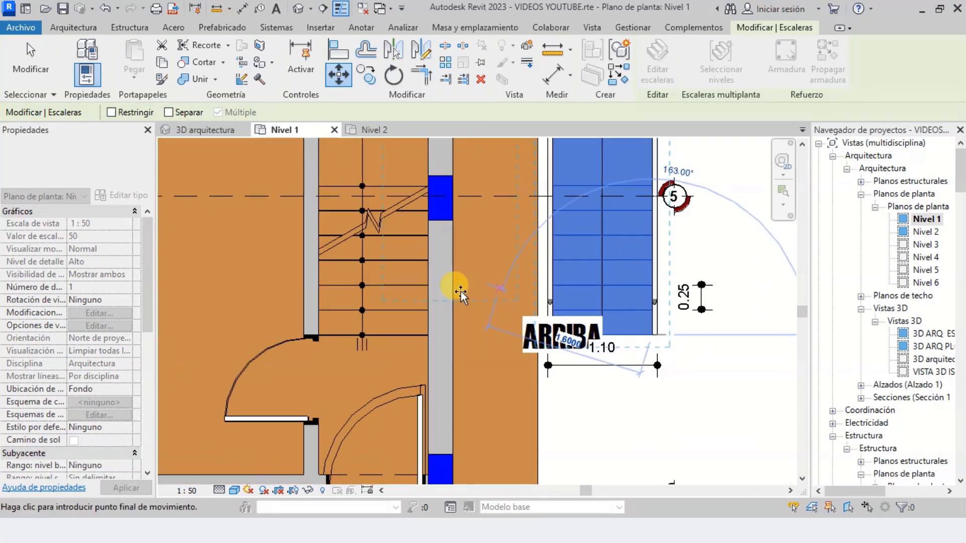
scroll(453, 345, "up", 8)
scroll(531, 381, "up", 3)
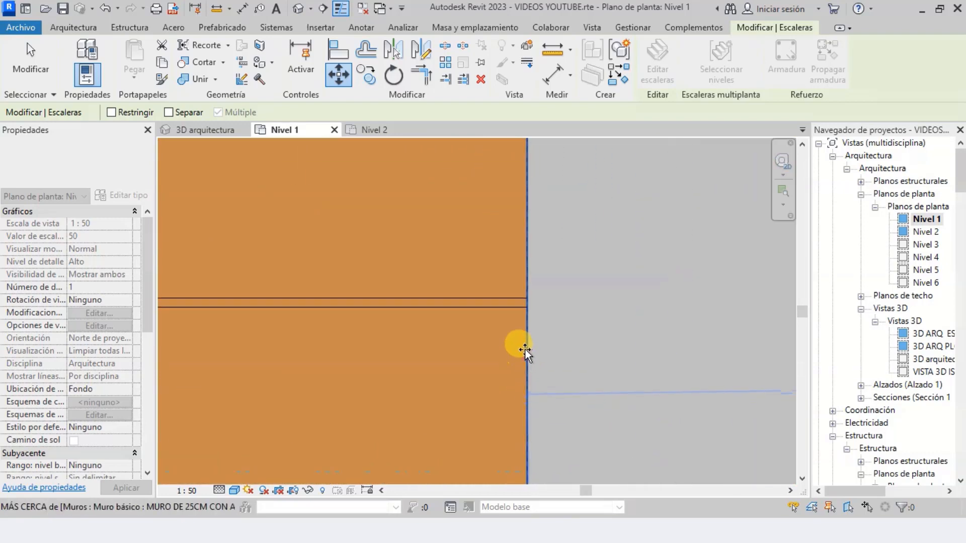
scroll(526, 317, "up", 3)
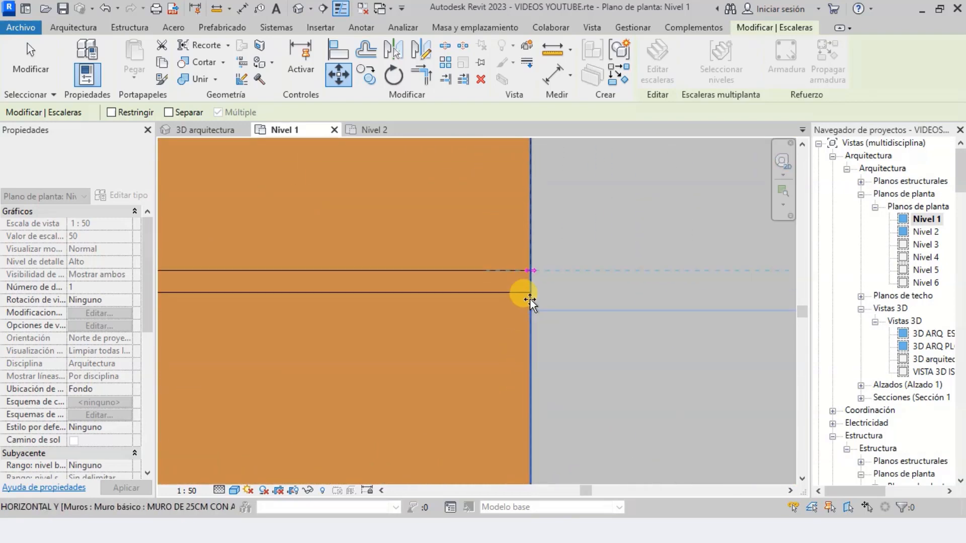
left_click(531, 271)
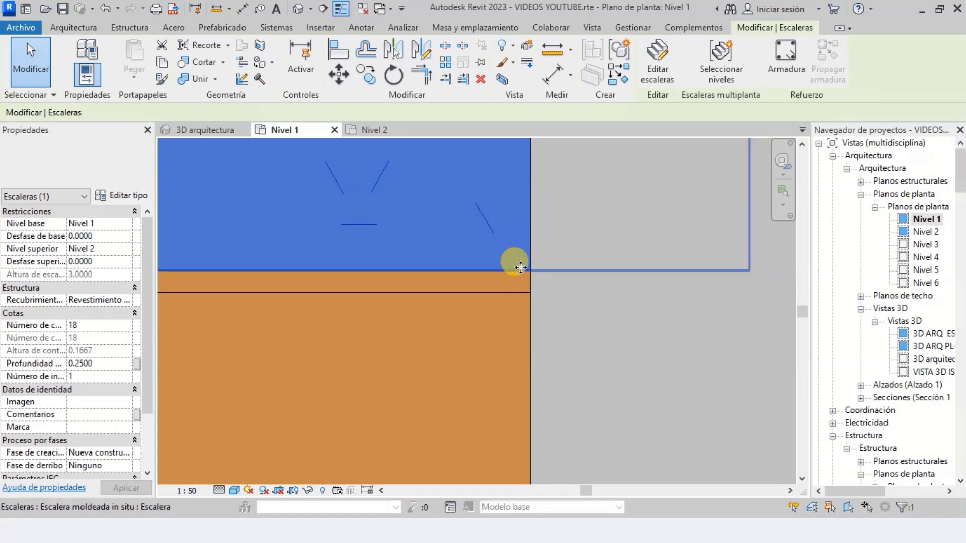
scroll(536, 371, "down", 4)
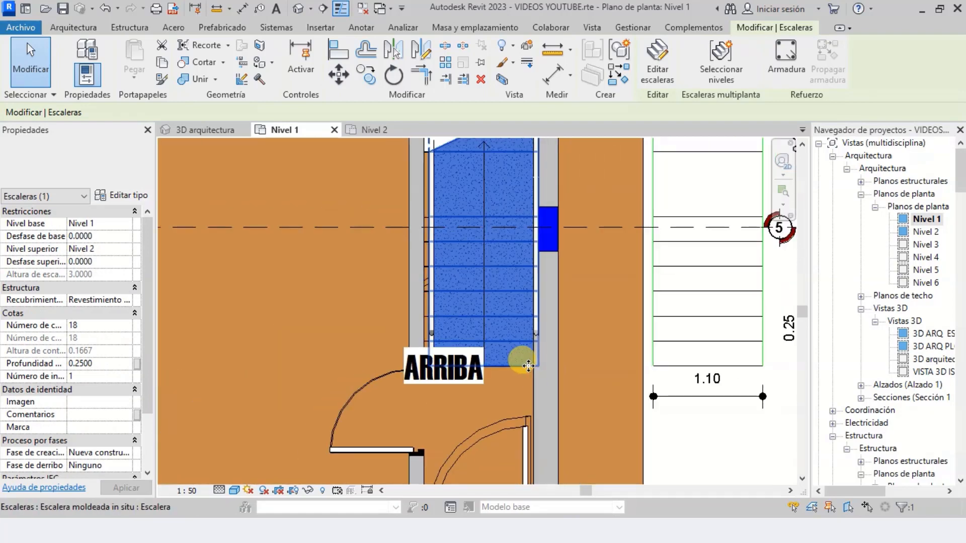
scroll(528, 367, "down", 3)
key("Escape")
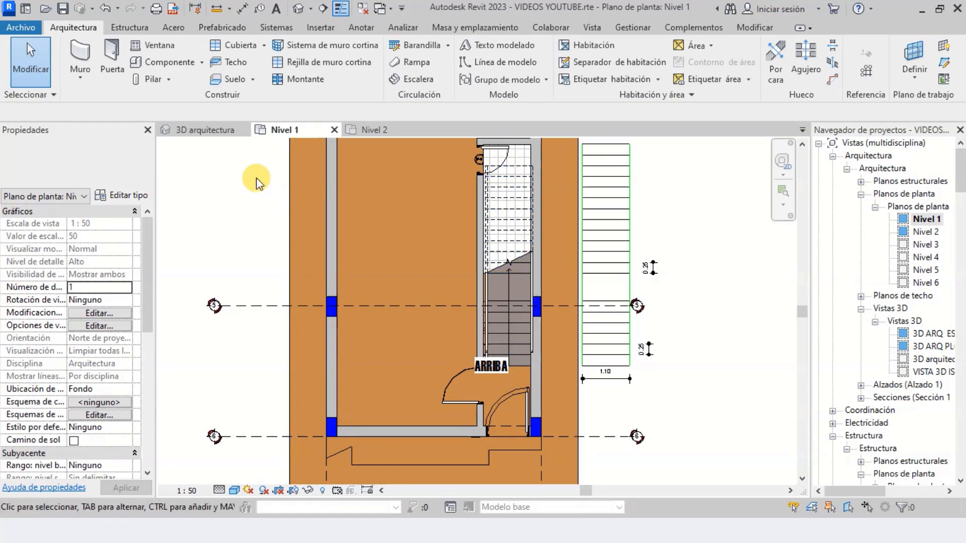
Enable the section box in the 3D arquitectura view
left_click(210, 135)
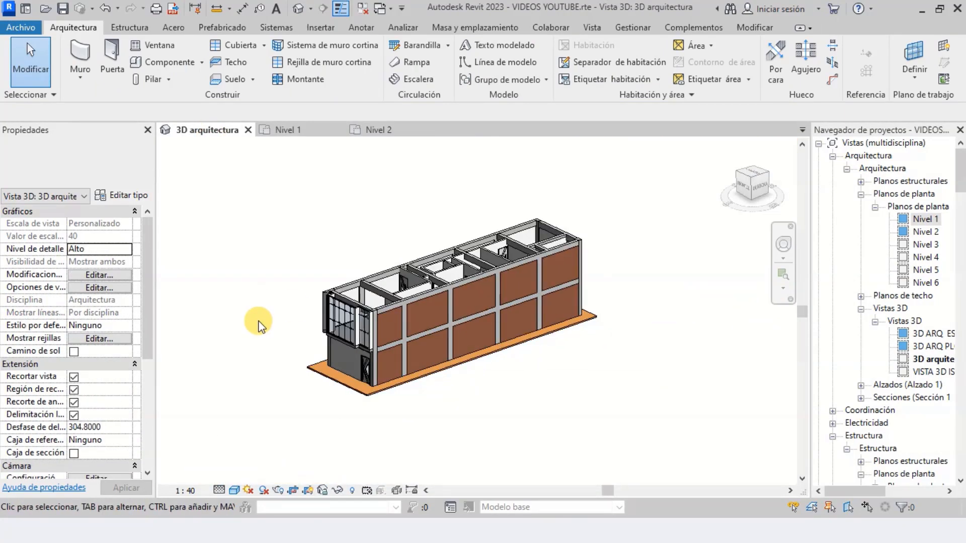
scroll(67, 352, "down", 3)
scroll(73, 352, "down", 3)
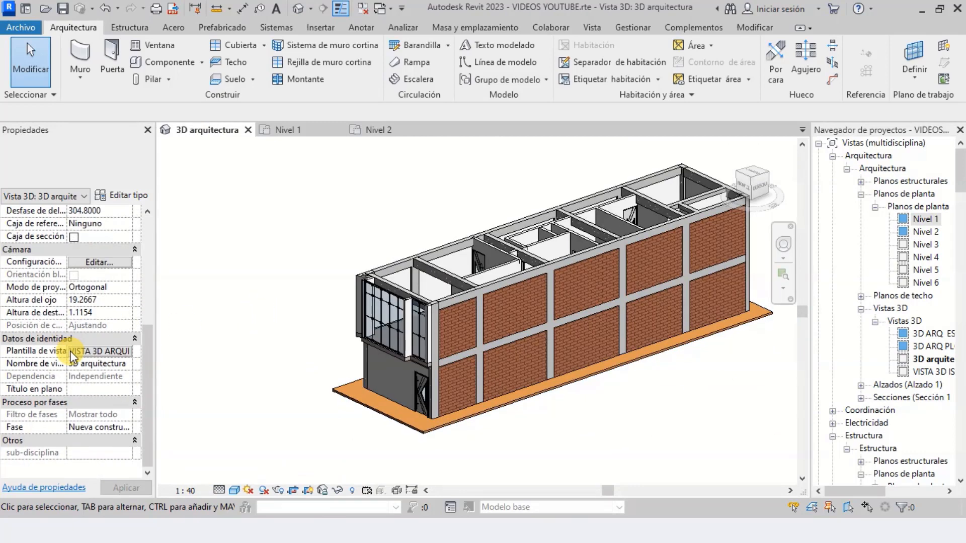
scroll(73, 355, "up", 4)
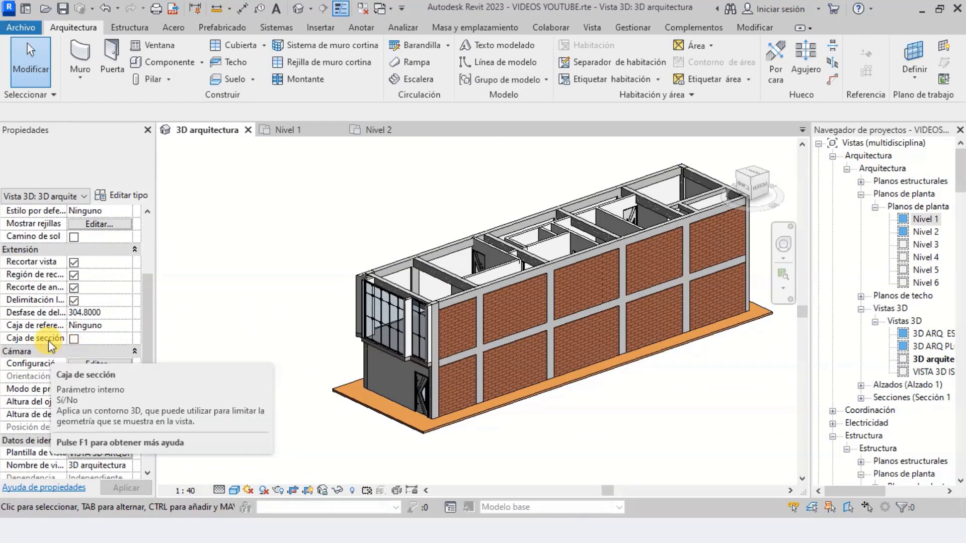
left_click(74, 339)
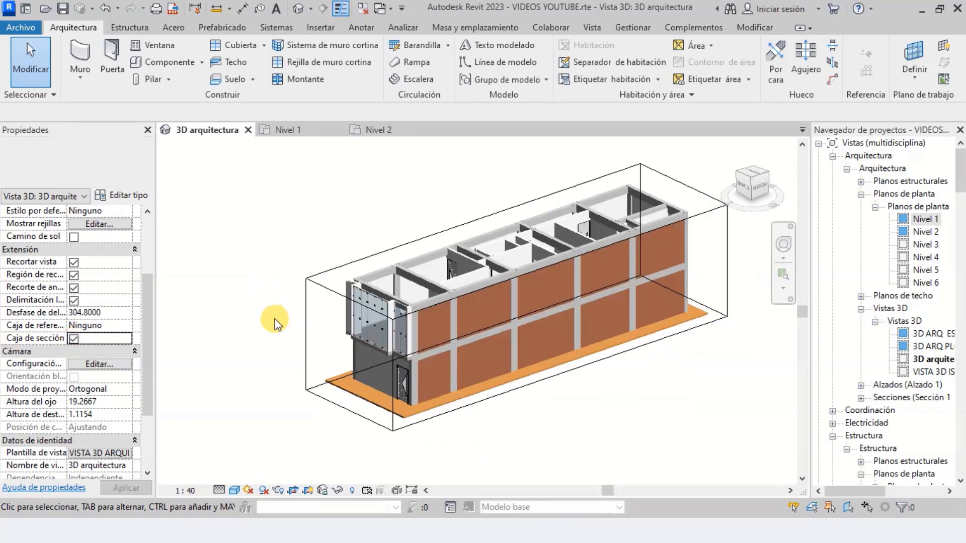
Pull the section box's long side face inward past the brick side wall to cut the building open at the stair
scroll(306, 330, "up", 2)
left_click(280, 295)
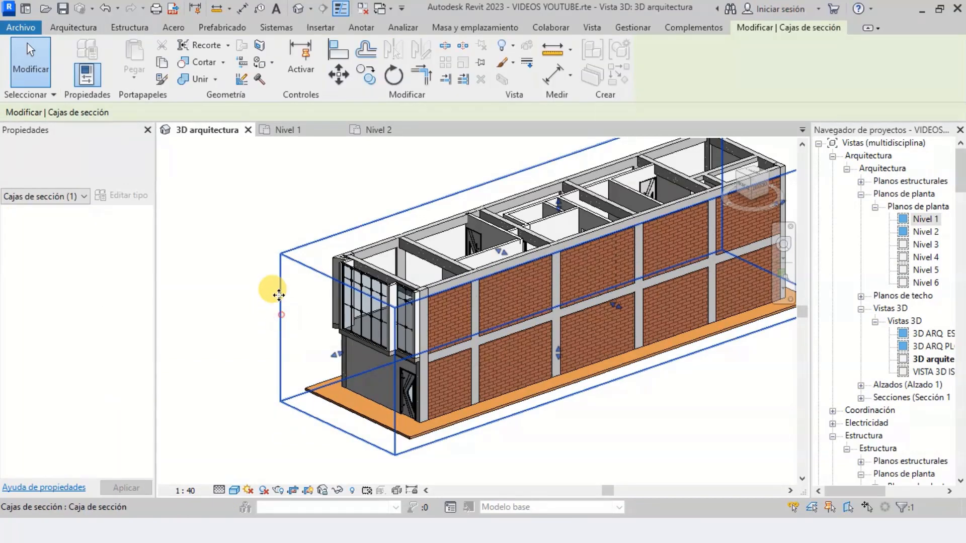
scroll(614, 308, "up", 2)
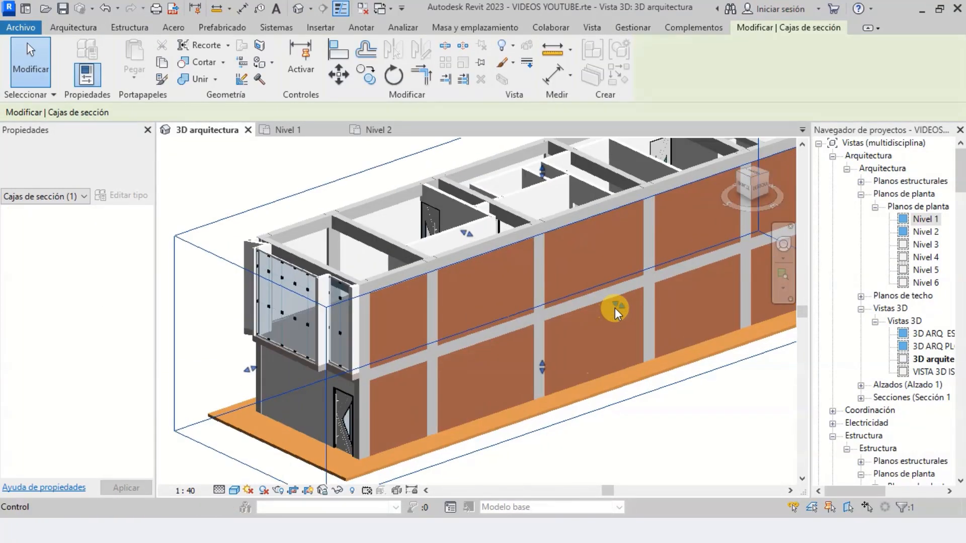
left_click_drag(615, 301, 590, 287)
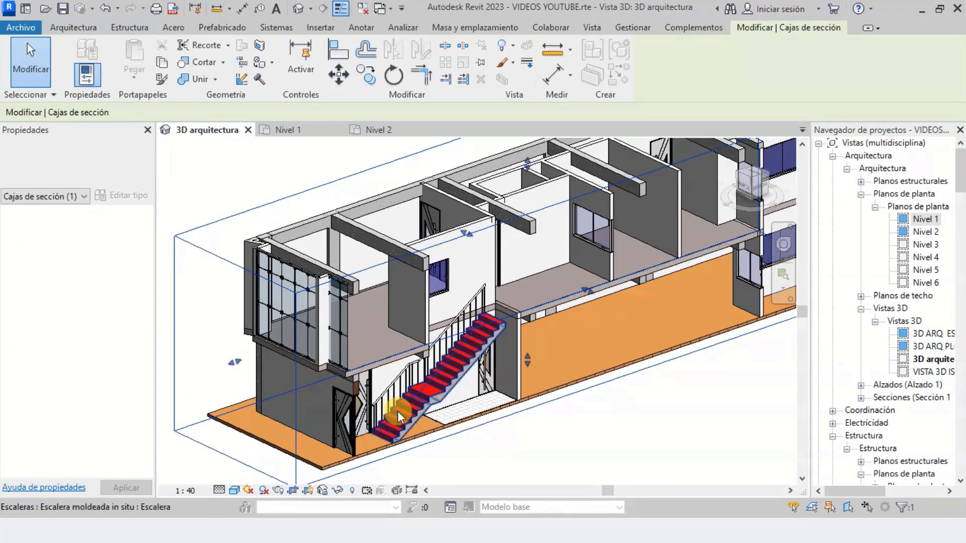
Orbit around the sectioned building and examine the stair's runs, landing and arrival at the upper slab from the side
scroll(398, 411, "up", 5)
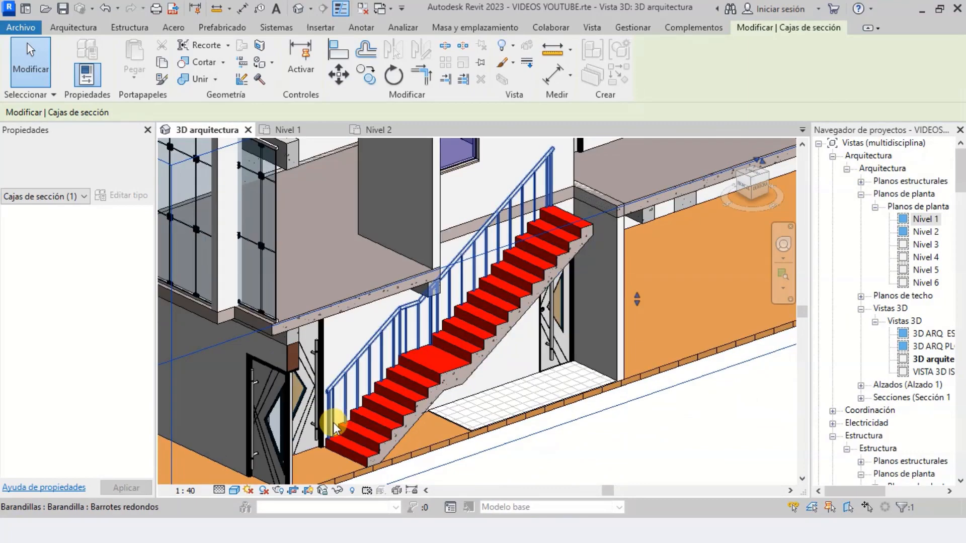
left_click(782, 246)
left_click_drag(663, 324, 578, 322)
scroll(617, 333, "down", 4)
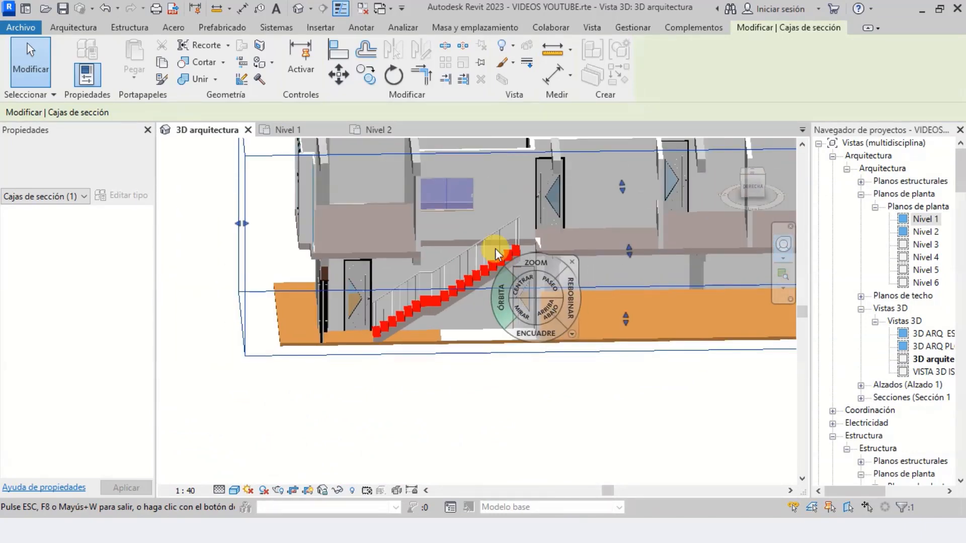
scroll(488, 282, "up", 5)
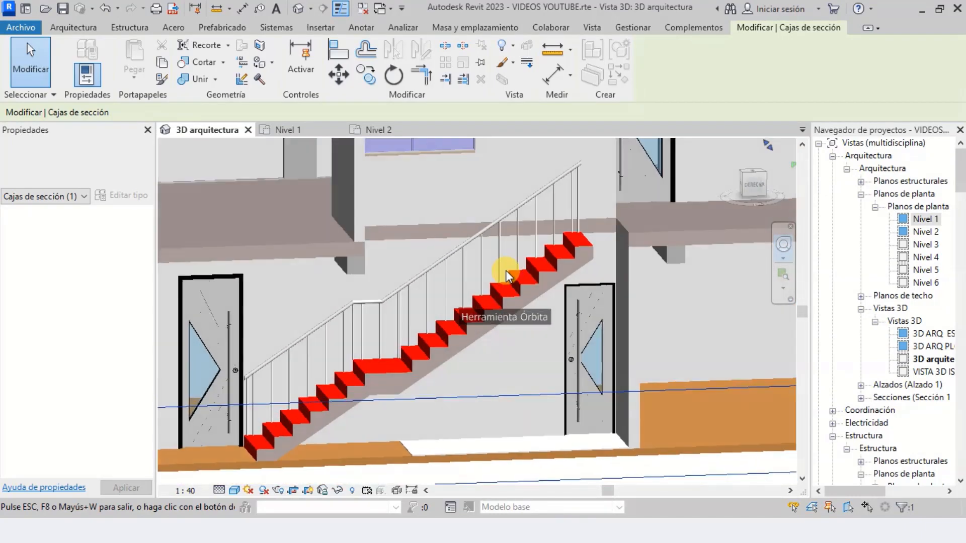
scroll(506, 274, "down", 5)
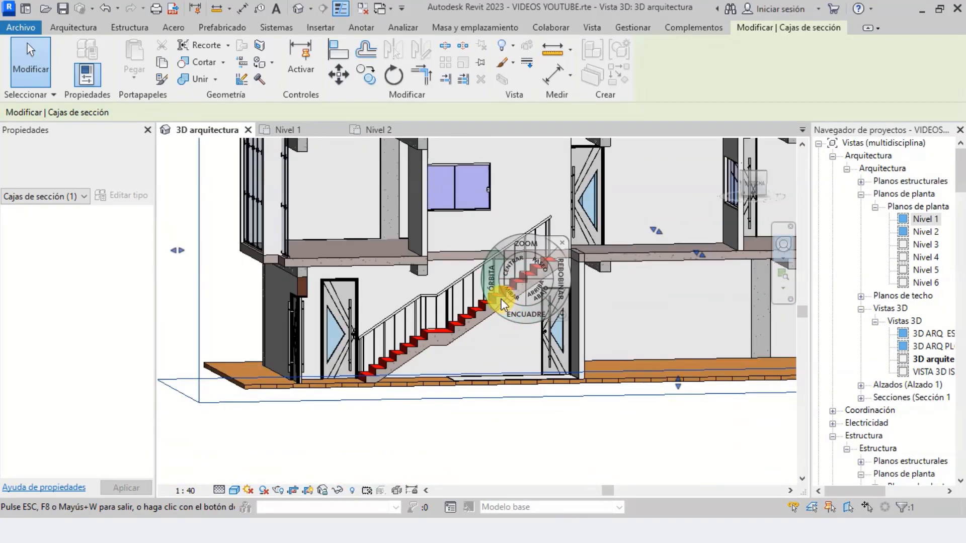
scroll(503, 307, "up", 5)
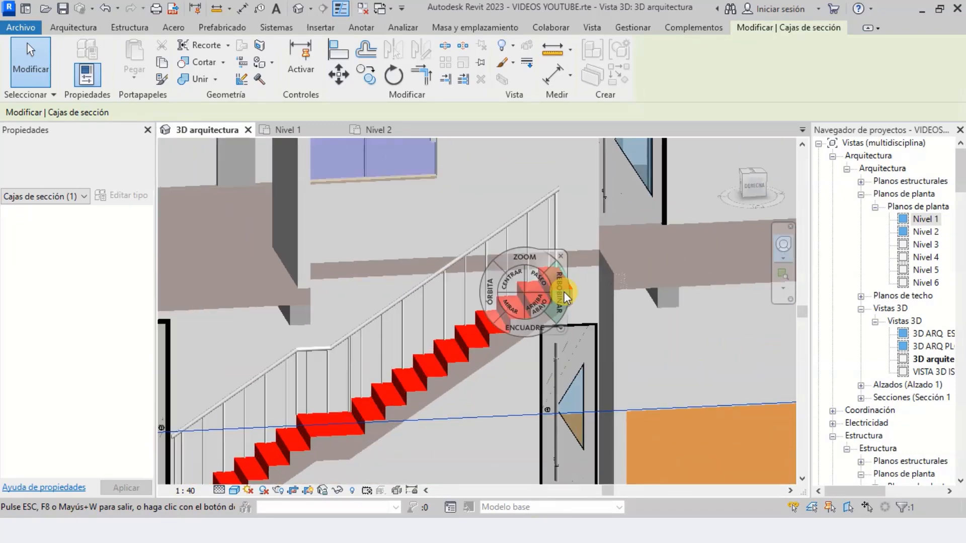
key("Escape")
key("Escape")
Set the stair's desired number of risers to 17 and accept the change
scroll(576, 293, "down", 3)
scroll(489, 326, "up", 3)
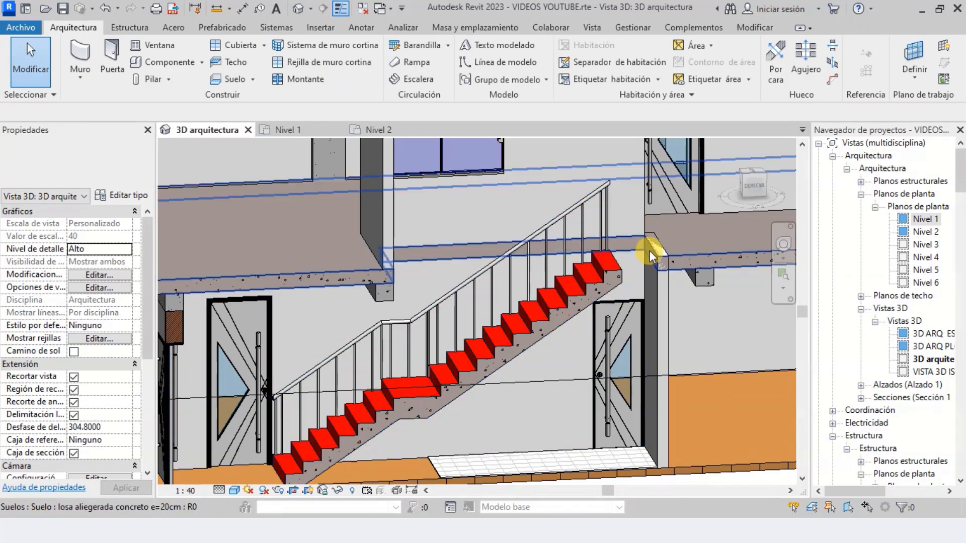
left_click(526, 326)
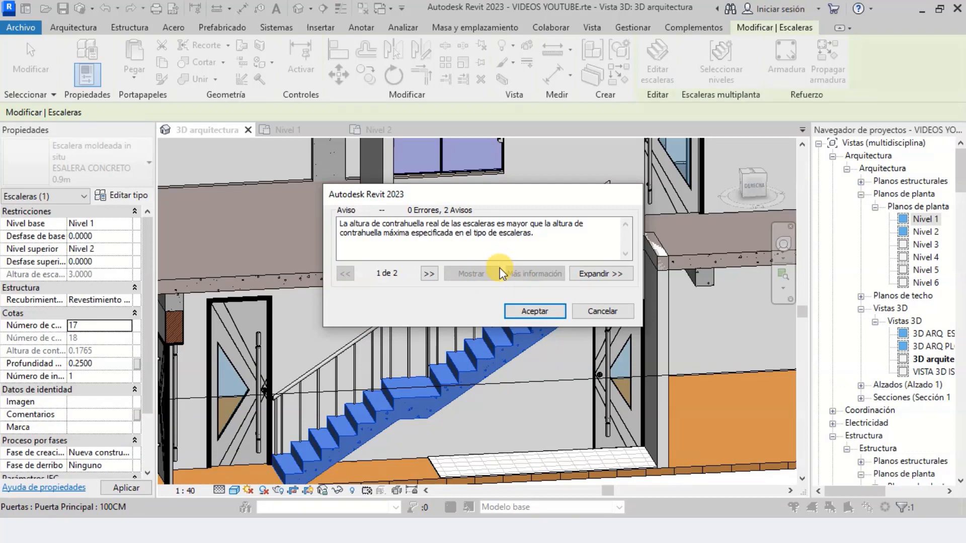
left_click(523, 312)
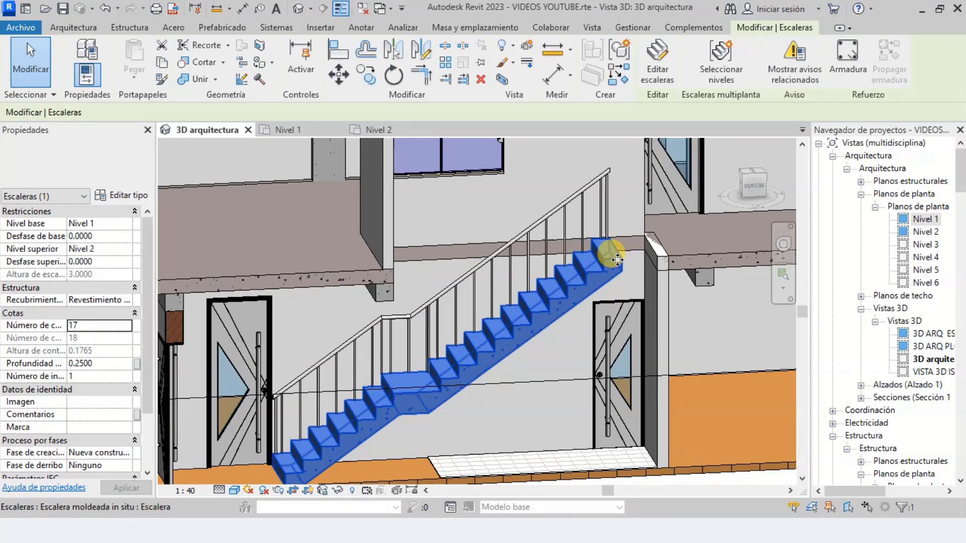
Examine in side view how the stair's top step meets the Nivel 2 slab
left_click(779, 255)
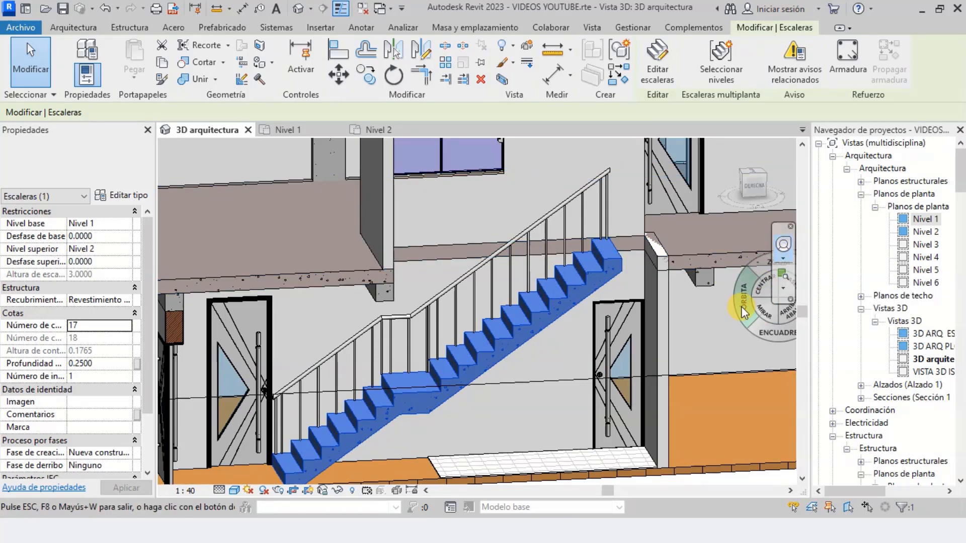
mouse_move(742, 306)
left_mouse_down()
mouse_move(673, 298)
mouse_move(726, 290)
left_mouse_up()
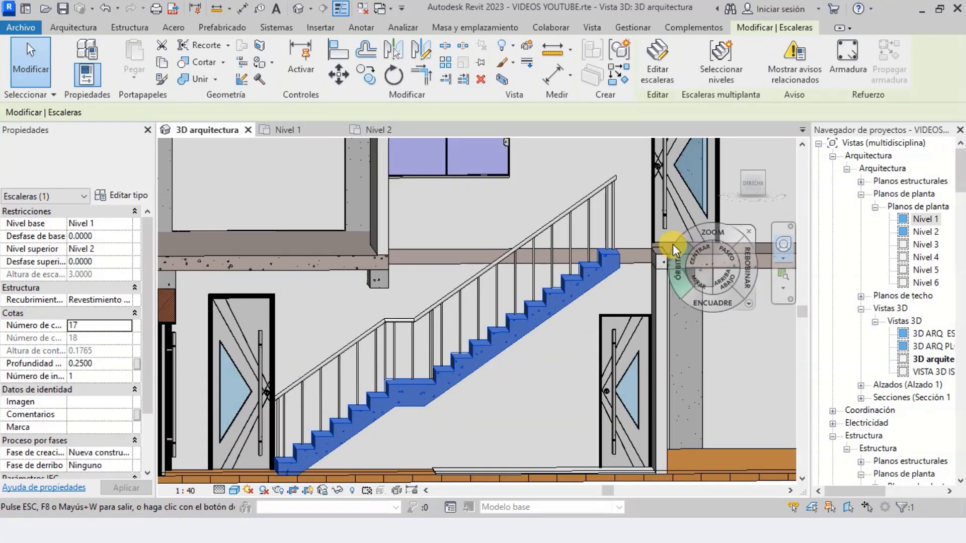
scroll(610, 232, "up", 7)
key("Escape")
key("Escape")
scroll(594, 291, "down", 2)
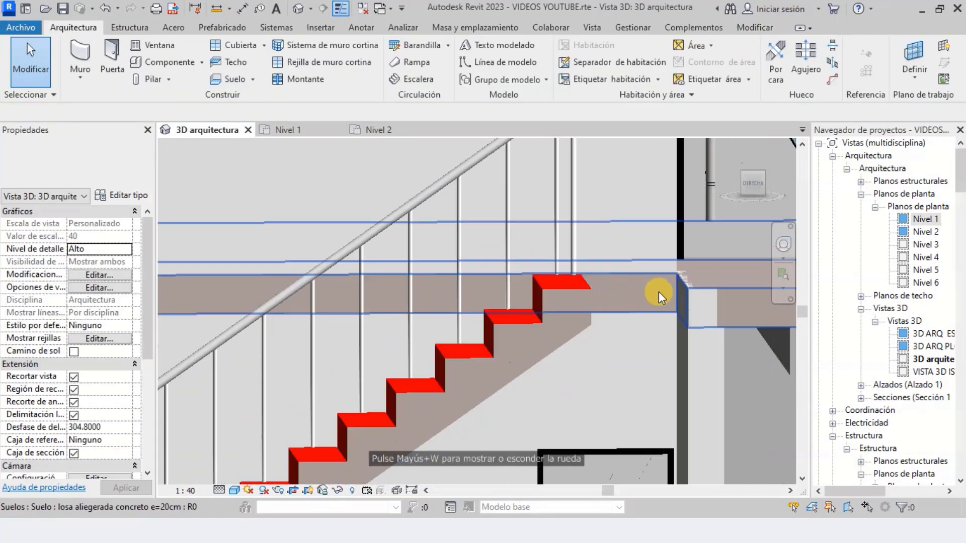
scroll(591, 308, "down", 3)
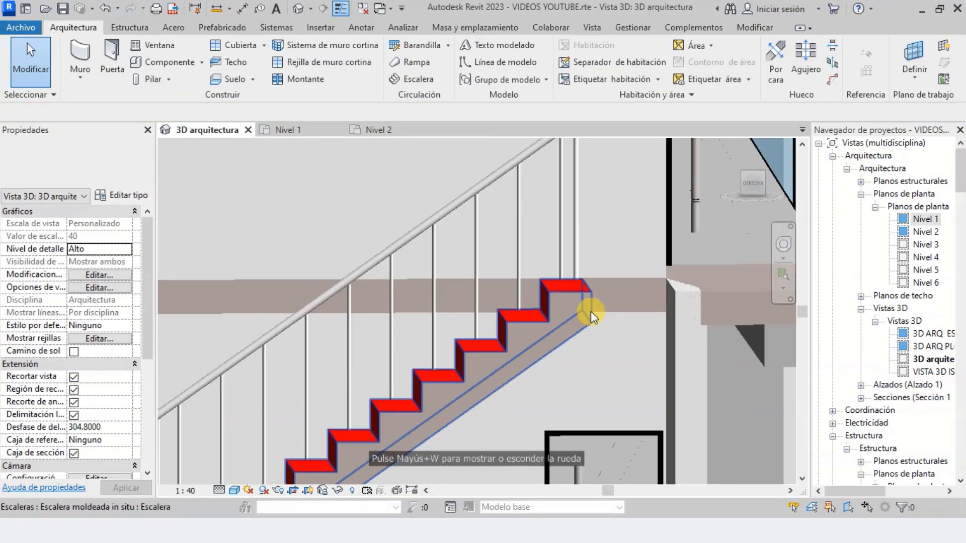
Check the stair's extent within the stairwell in the Nivel 1 plan, and return to the 3D arquitectura view
left_click(304, 130)
scroll(488, 248, "up", 4)
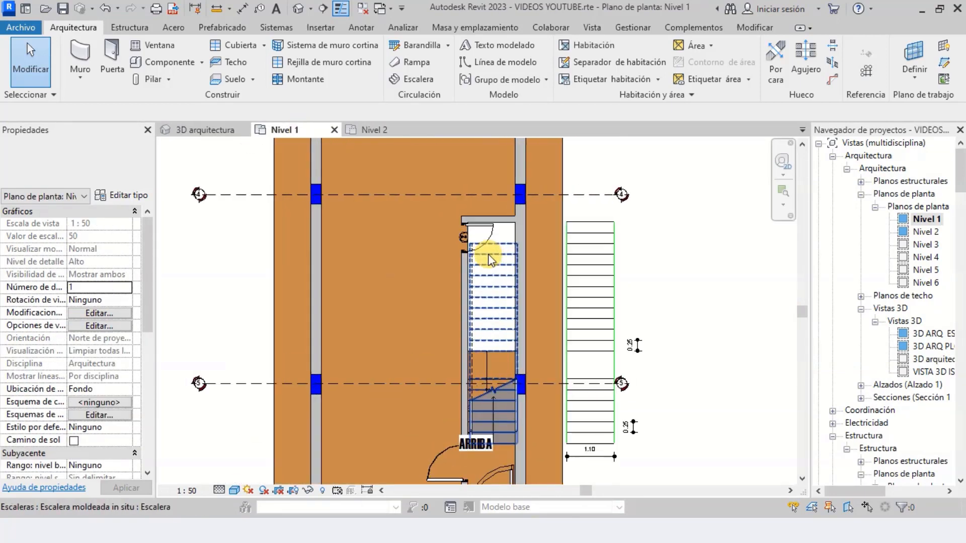
scroll(523, 307, "down", 4)
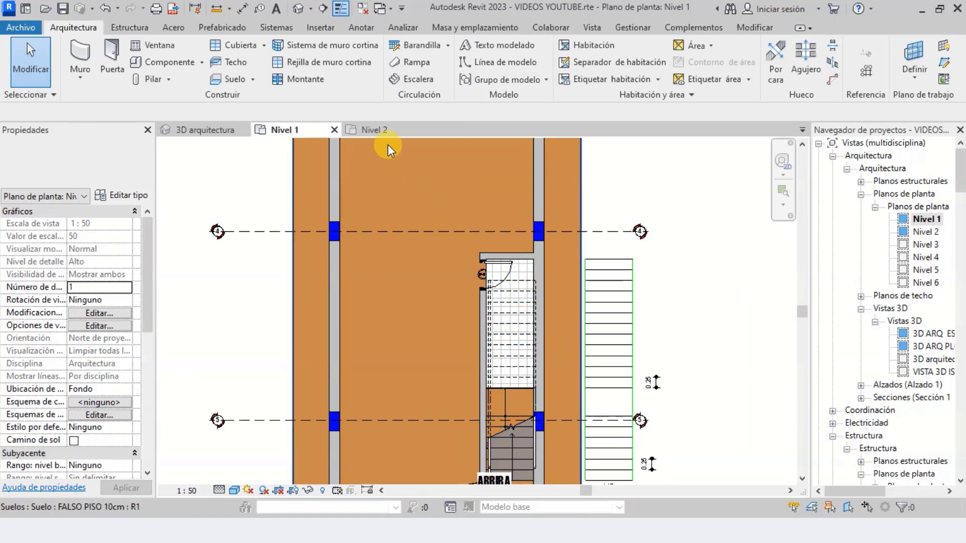
left_click(217, 129)
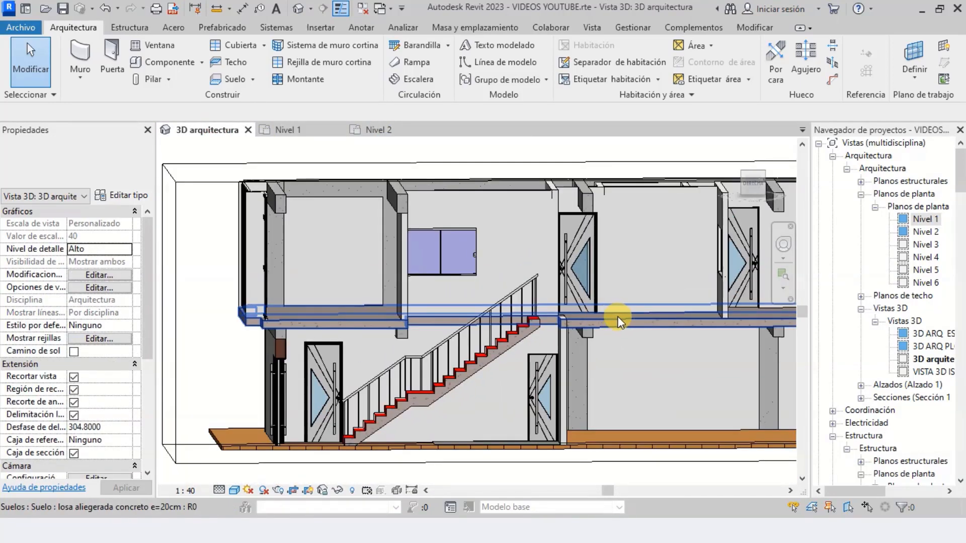
Extend the Nivel 2 slab's boundary at the stairwell to the stair's top step, and finish the sketch without attaching the walls
left_click(618, 319)
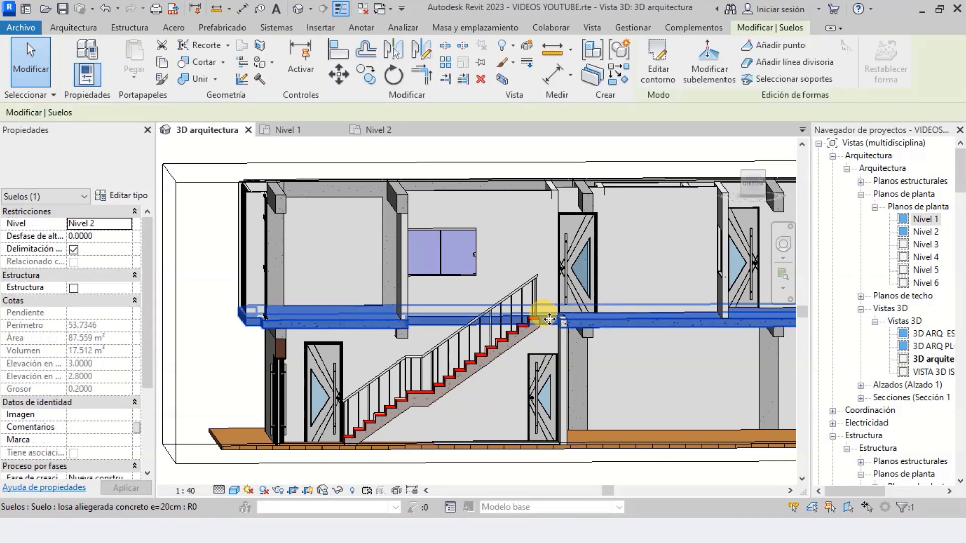
left_click(392, 132)
scroll(490, 297, "up", 3)
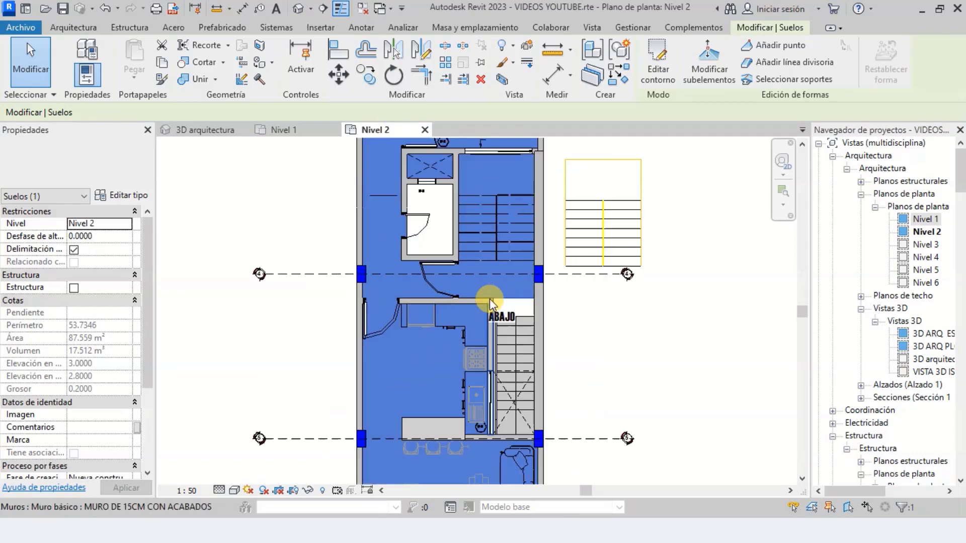
left_click(650, 78)
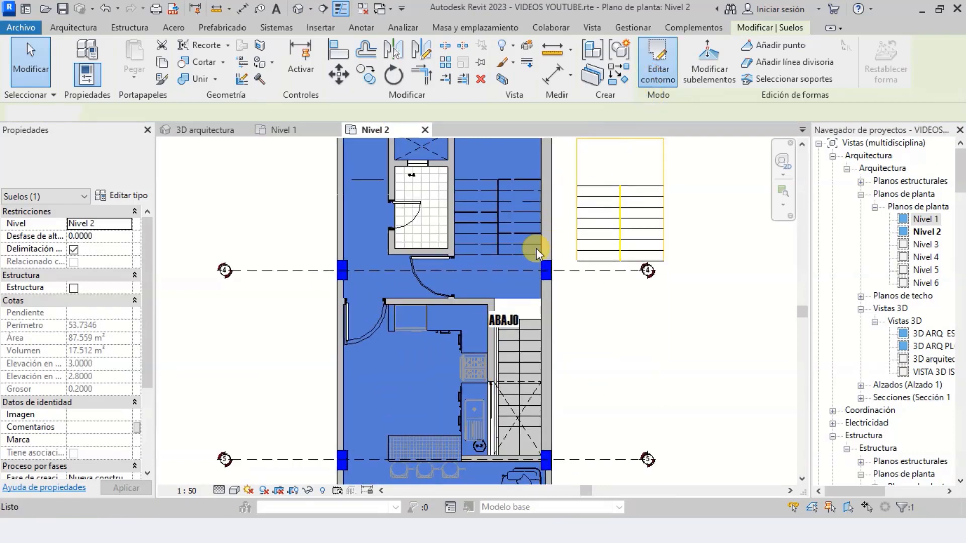
scroll(514, 304, "up", 2)
scroll(507, 296, "up", 2)
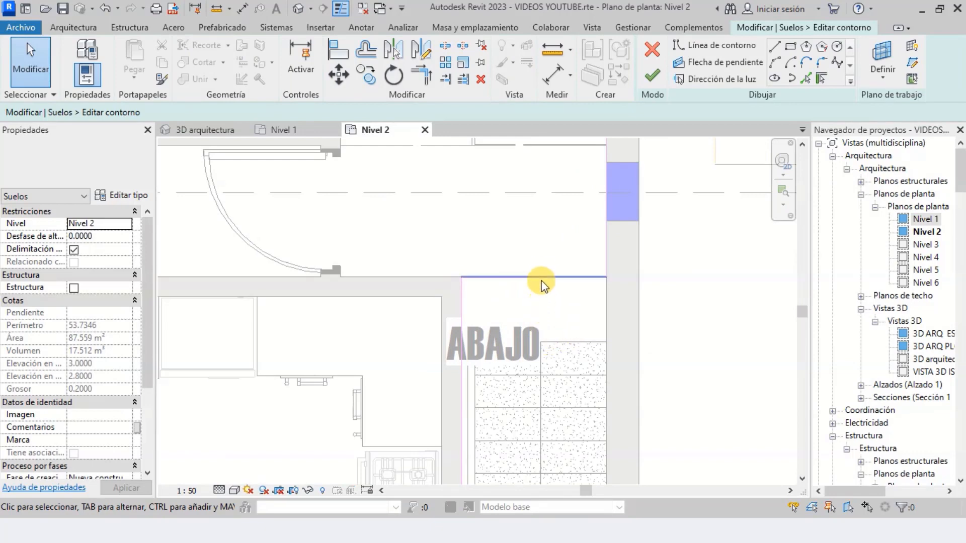
left_click_drag(543, 277, 550, 337)
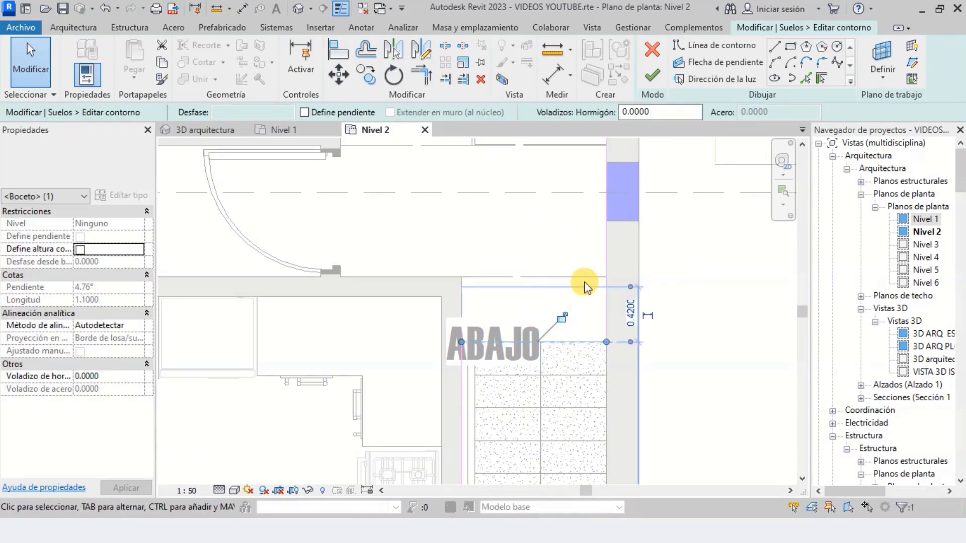
left_click(656, 78)
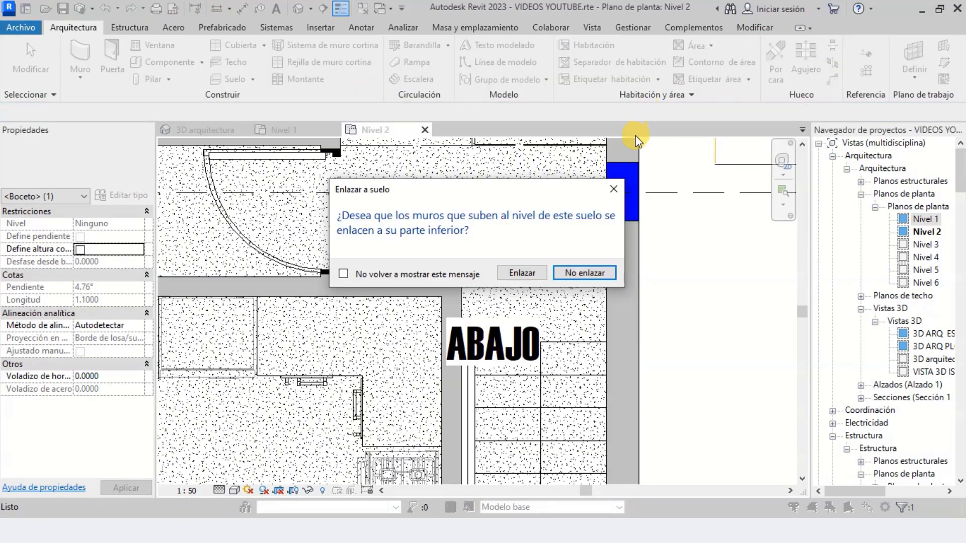
left_click(578, 272)
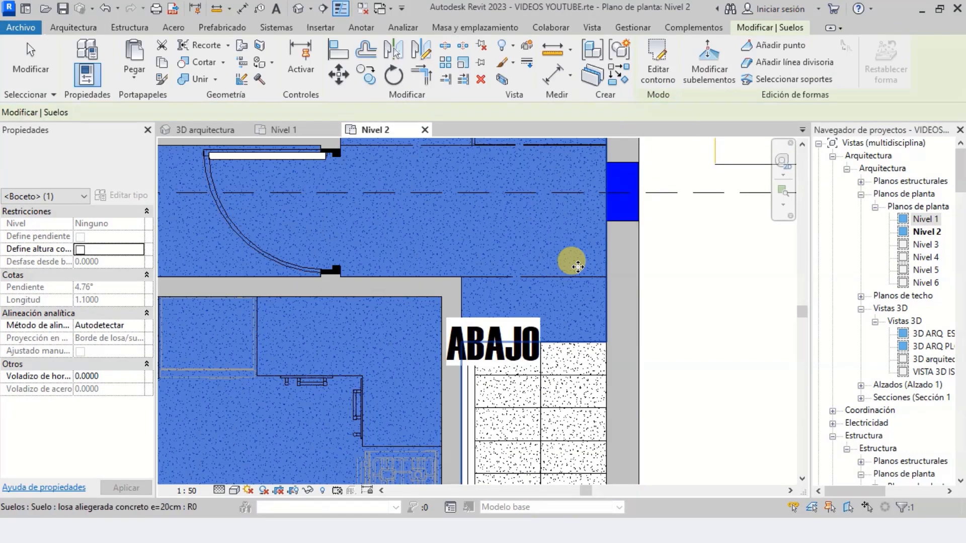
Examine in the 3D arquitectura view how the edited slab edge meets the stair's top step
left_click(210, 132)
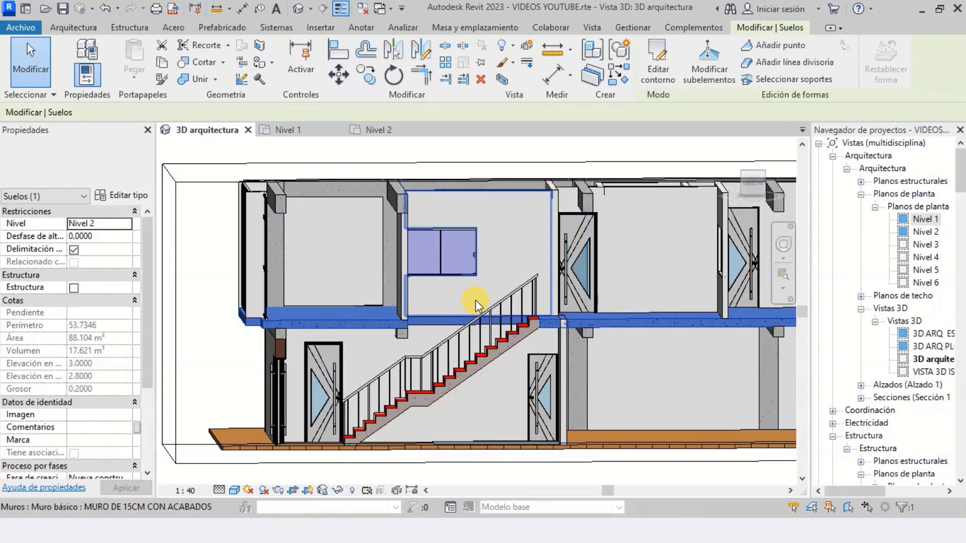
scroll(512, 308, "up", 5)
scroll(578, 352, "up", 5)
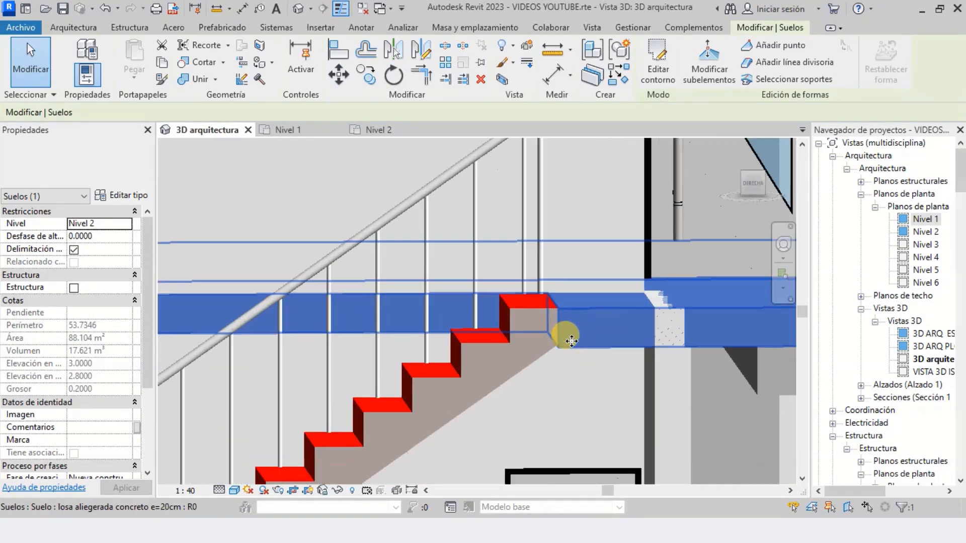
key("Escape")
scroll(532, 294, "down", 2)
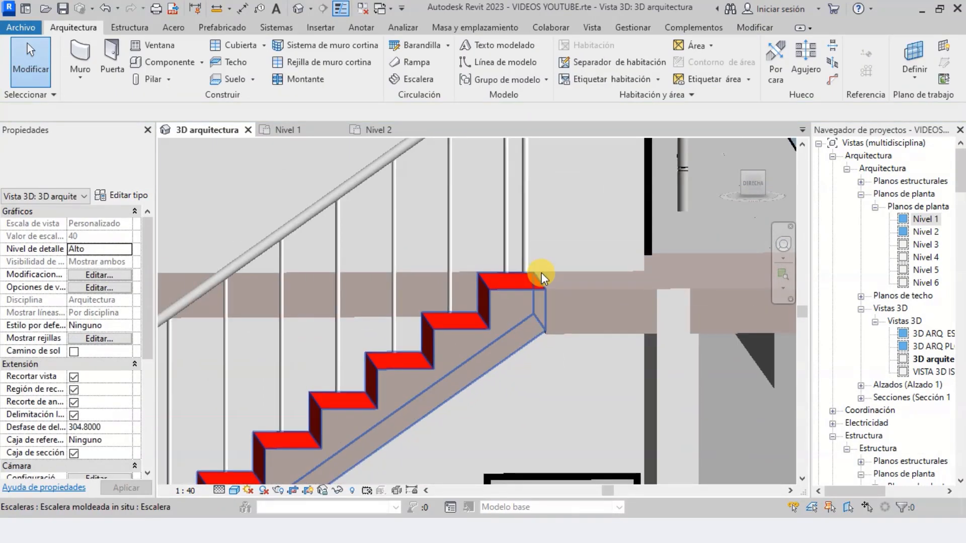
scroll(544, 302, "down", 1)
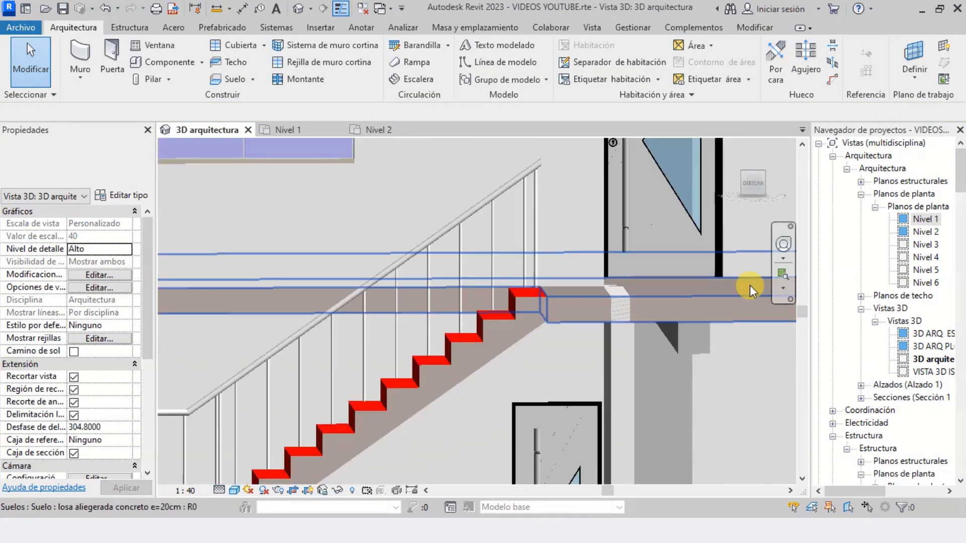
Orbit to an oblique view of the sectioned building and examine the stair's lower run and landing
left_click(785, 245)
mouse_move(533, 255)
left_mouse_down()
mouse_move(557, 287)
mouse_move(589, 267)
mouse_move(574, 272)
left_mouse_up()
scroll(574, 270, "down", 5)
scroll(383, 396, "up", 2)
middle_click_drag(492, 347, 548, 302)
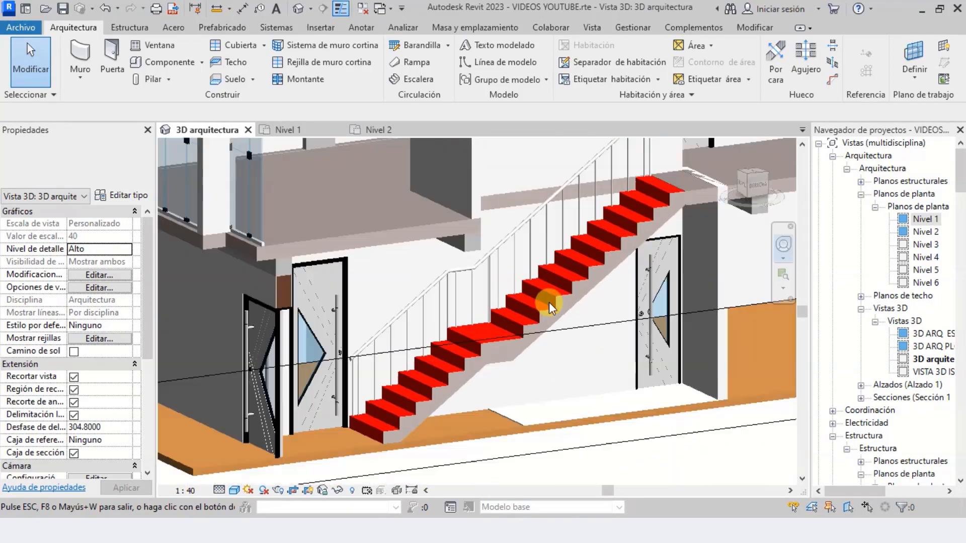
scroll(332, 391, "up", 3)
scroll(431, 324, "down", 3)
key("Escape")
scroll(397, 375, "up", 2)
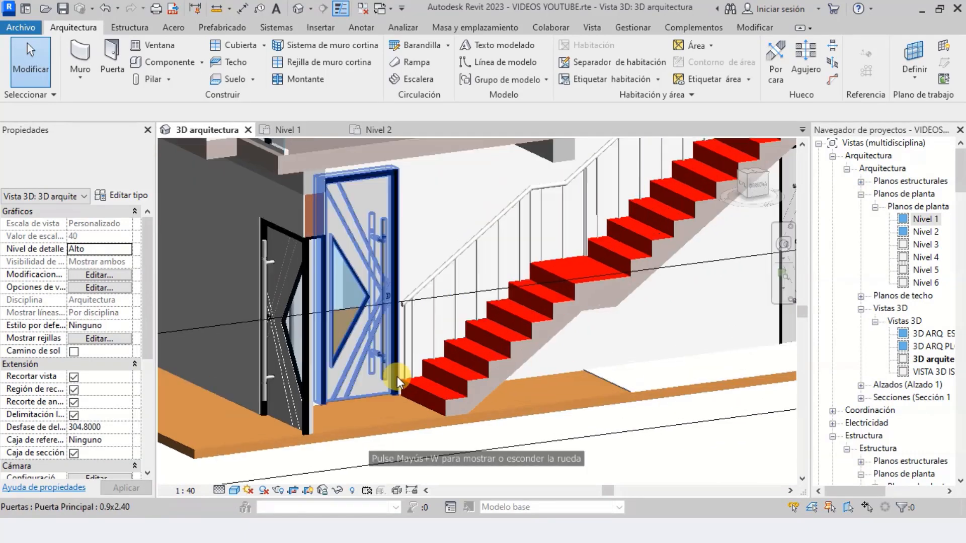
scroll(397, 415, "down", 3)
scroll(430, 385, "up", 3)
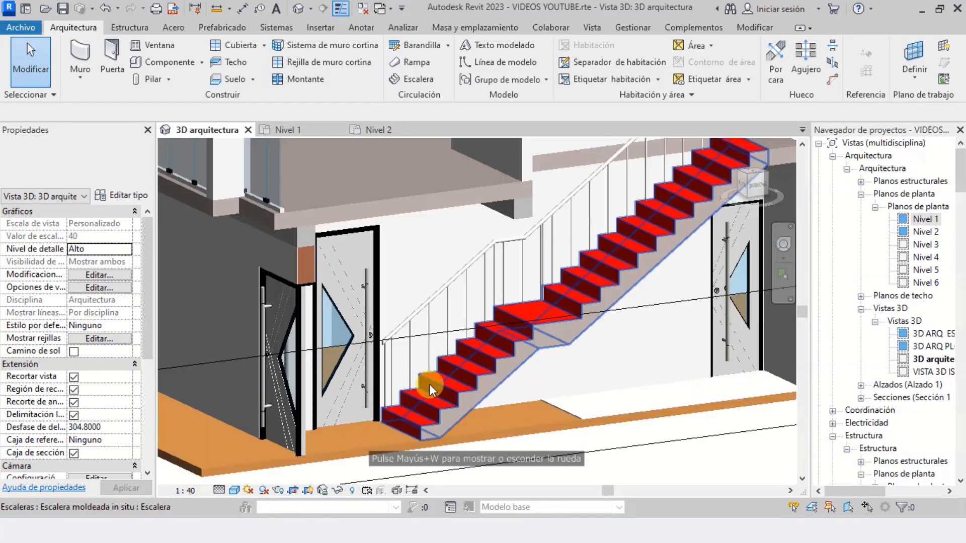
Examine the stair's upper run up to the Nivel 2 slab, and the whole stair within the sectioned building
scroll(465, 355, "up", 1)
scroll(433, 388, "down", 2)
scroll(560, 285, "up", 2)
scroll(599, 240, "up", 2)
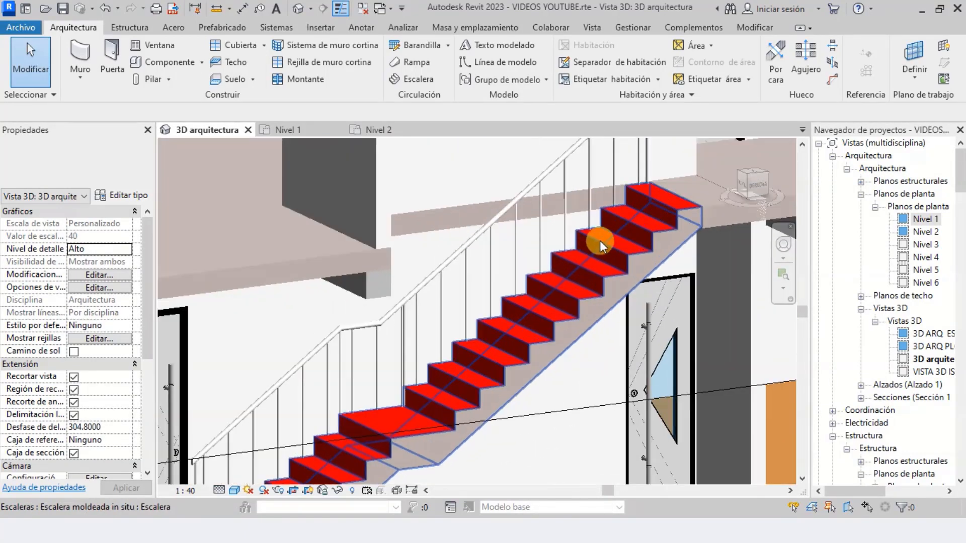
scroll(593, 247, "up", 1)
scroll(519, 333, "down", 2)
scroll(561, 300, "up", 2)
scroll(644, 249, "up", 2)
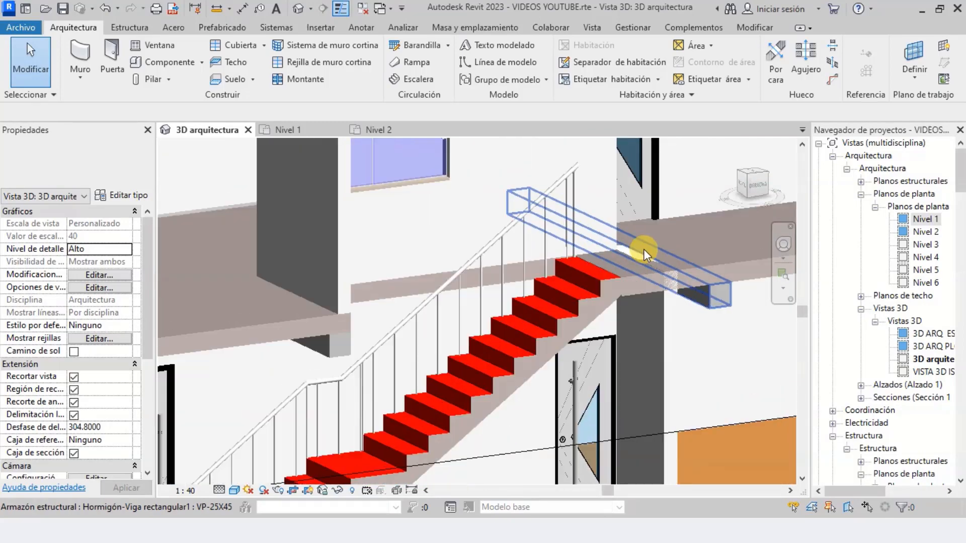
scroll(620, 271, "up", 1)
scroll(572, 306, "down", 2)
scroll(584, 289, "down", 3)
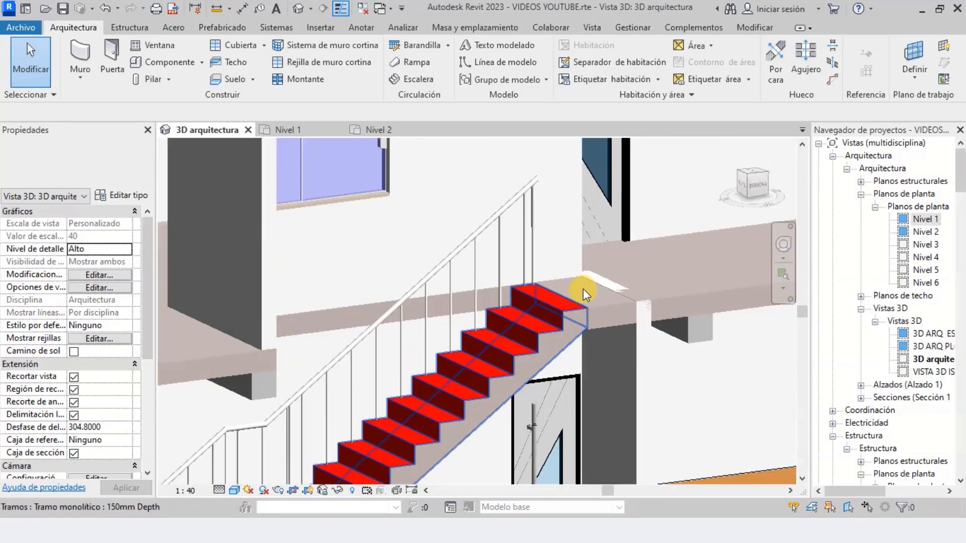
scroll(533, 263, "down", 2)
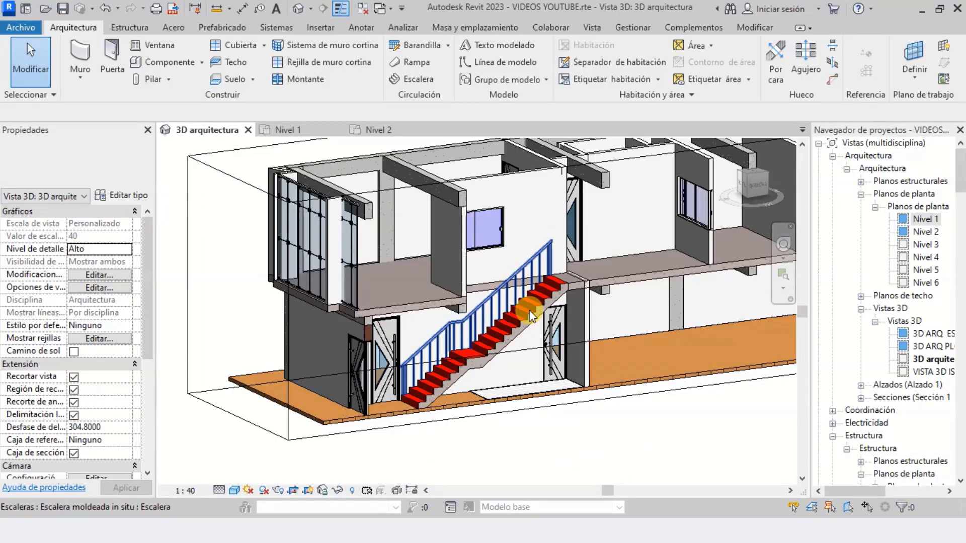
scroll(529, 308, "up", 2)
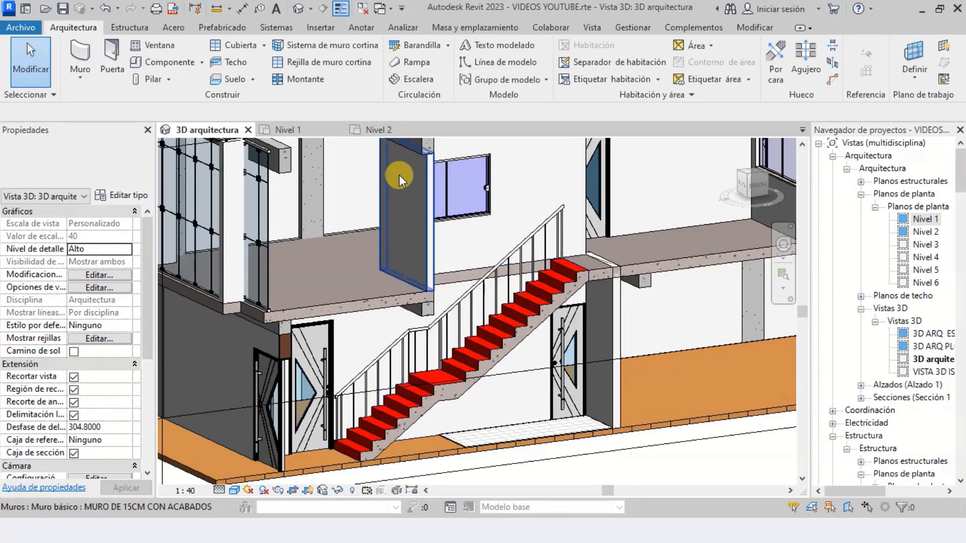
Examine the U-shaped stair drawing beside the building in the Nivel 2 plan and compare it with the stairwell
left_click(386, 132)
scroll(463, 279, "down", 3)
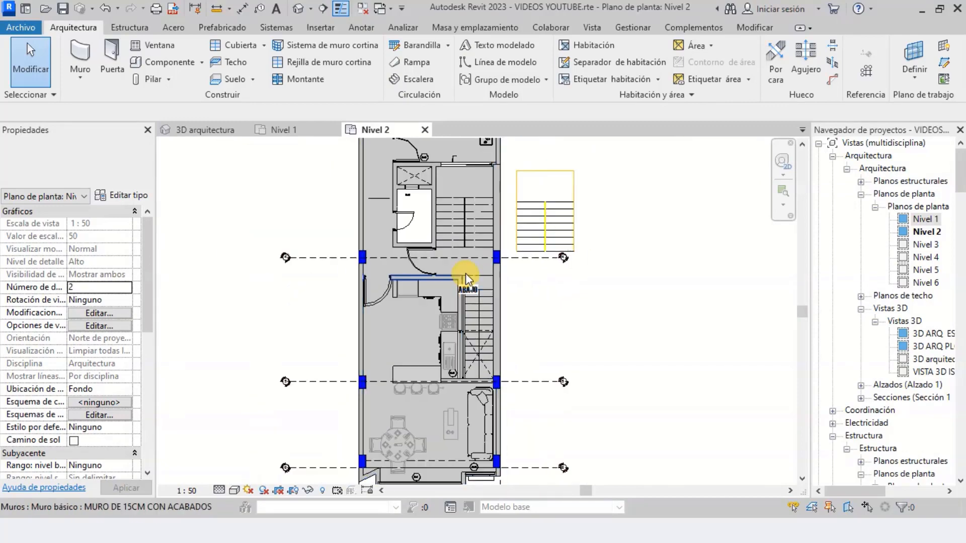
scroll(505, 222, "up", 5)
scroll(514, 301, "up", 3)
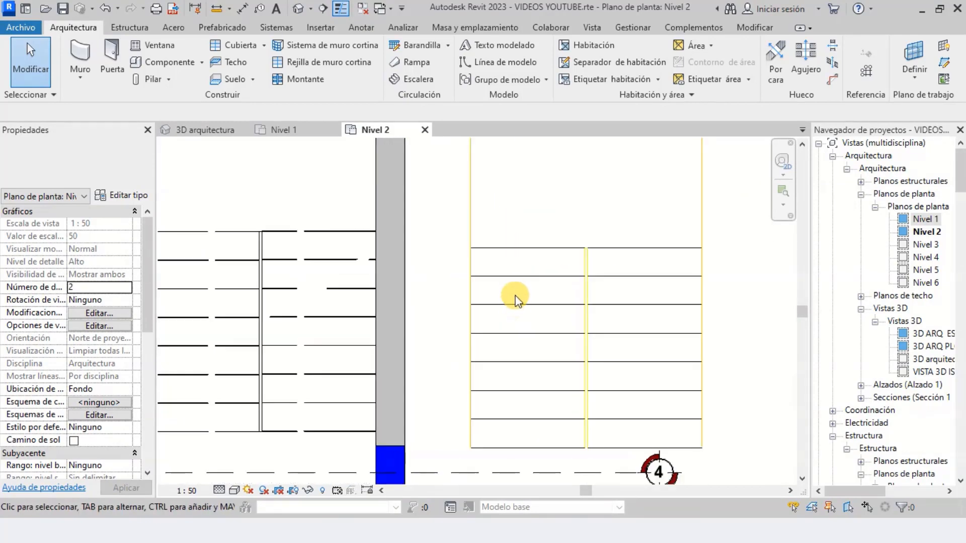
scroll(512, 301, "down", 2)
scroll(351, 352, "up", 2)
scroll(475, 351, "down", 4)
scroll(395, 278, "up", 2)
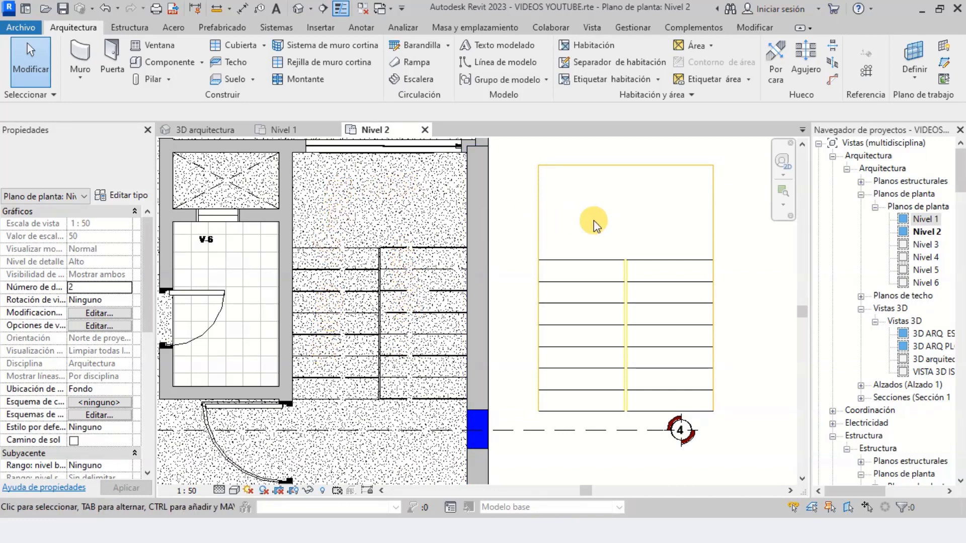
scroll(554, 247, "down", 2)
scroll(605, 272, "up", 2)
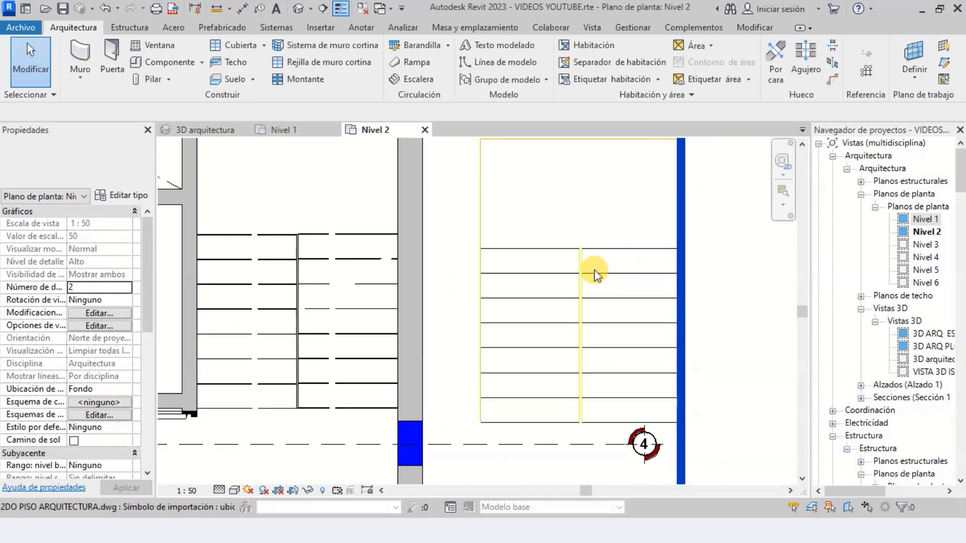
scroll(594, 271, "down", 2)
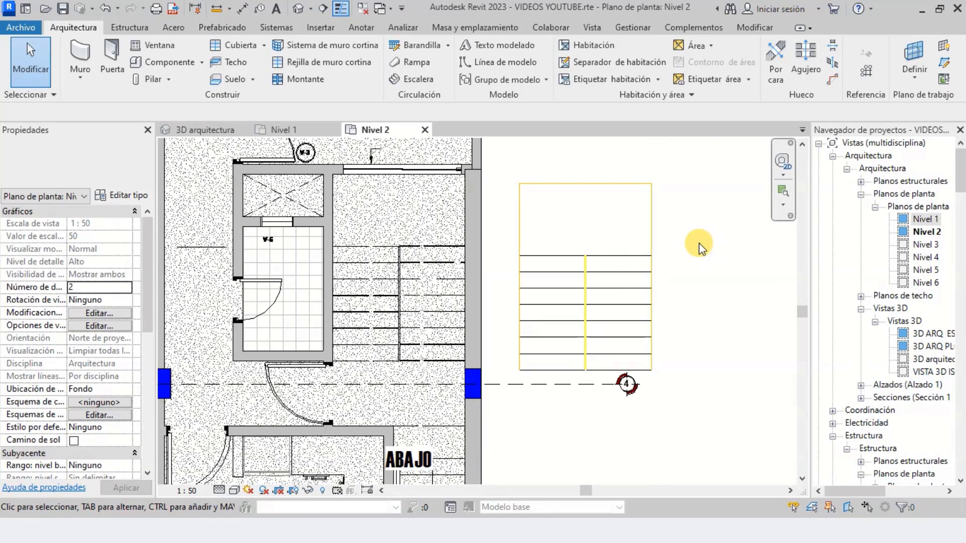
Add an aligned dimension for the width of the U-shaped stair drawing's right-hand run, placed above the landing
left_click(357, 27)
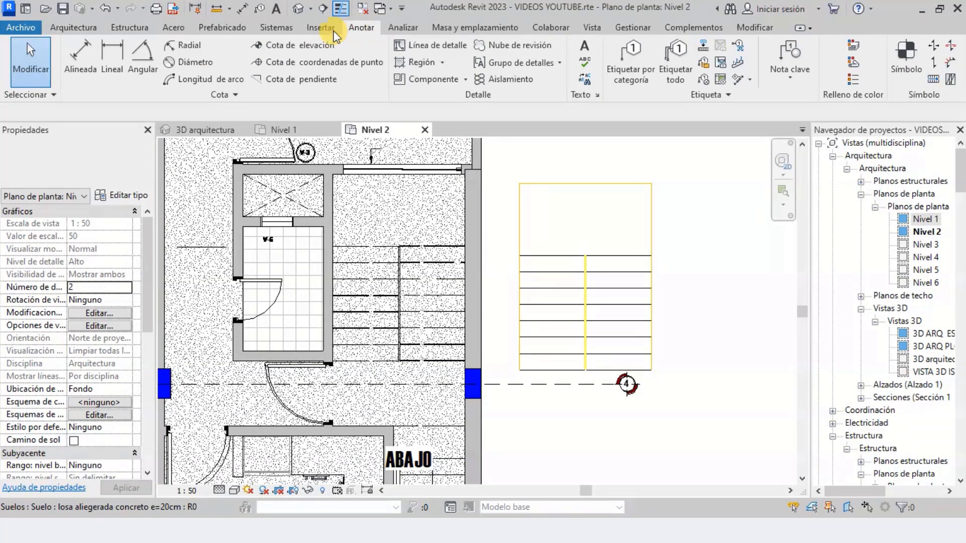
left_click(79, 50)
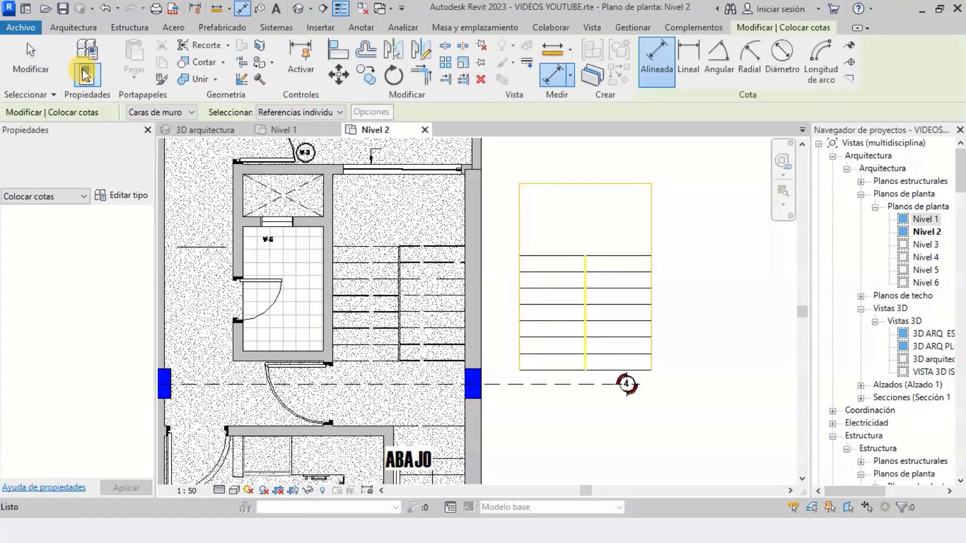
scroll(638, 355, "up", 5)
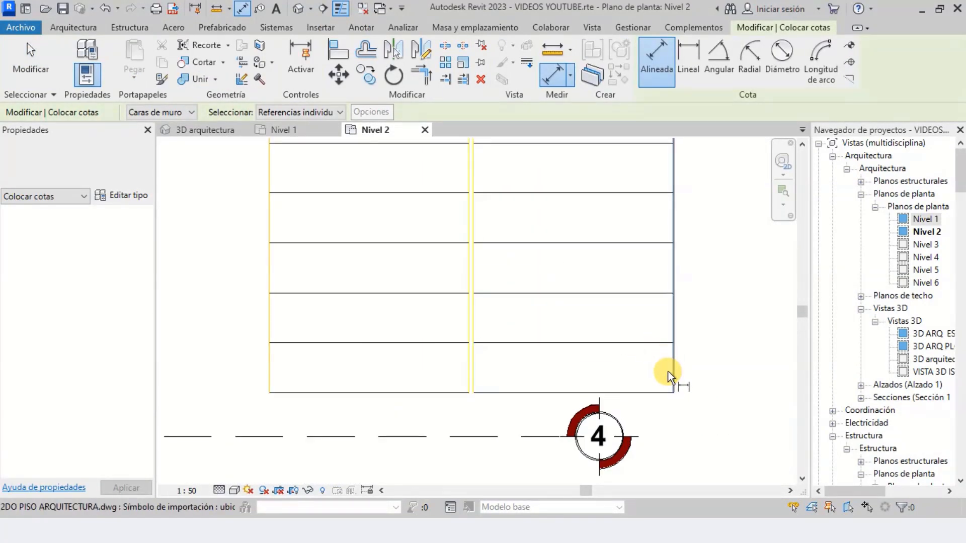
left_click(668, 372)
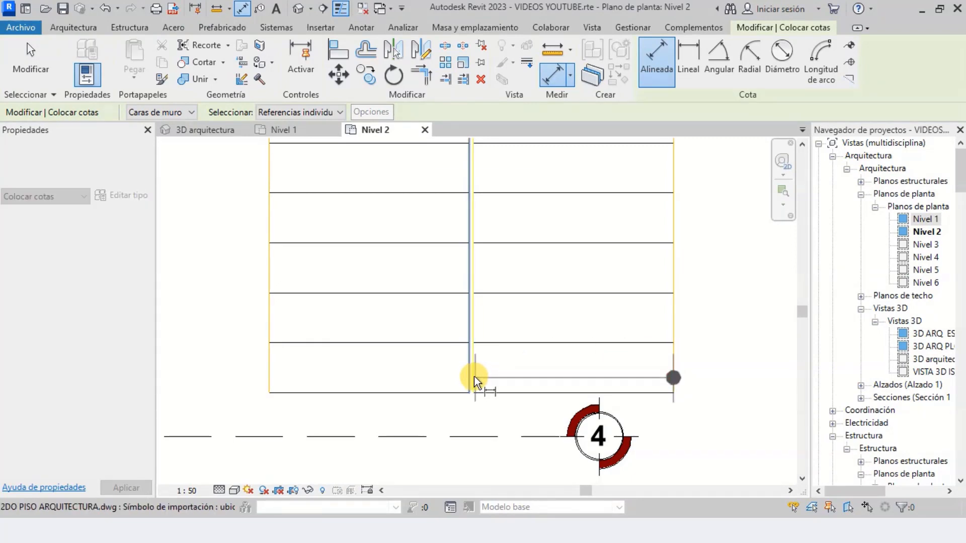
scroll(474, 375, "up", 2)
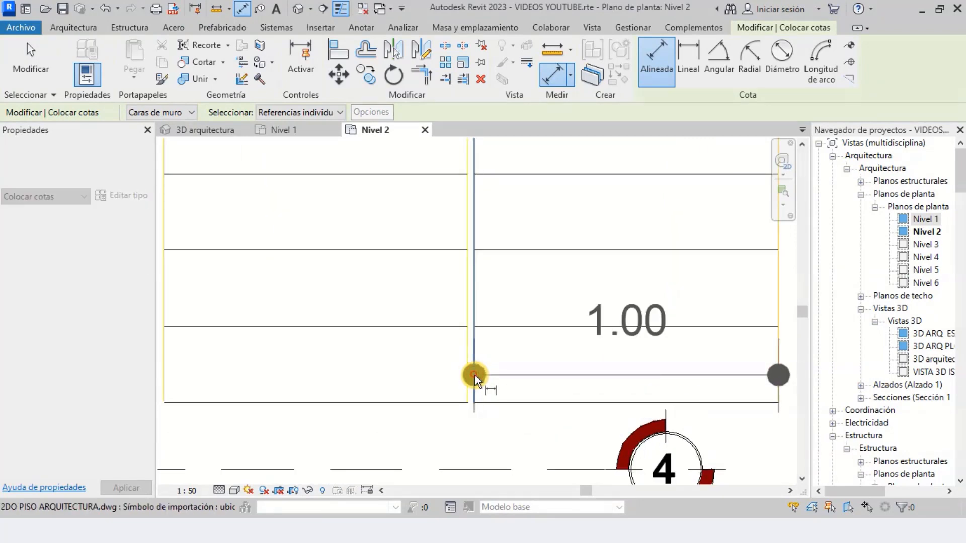
left_click(475, 375)
scroll(475, 375, "down", 2)
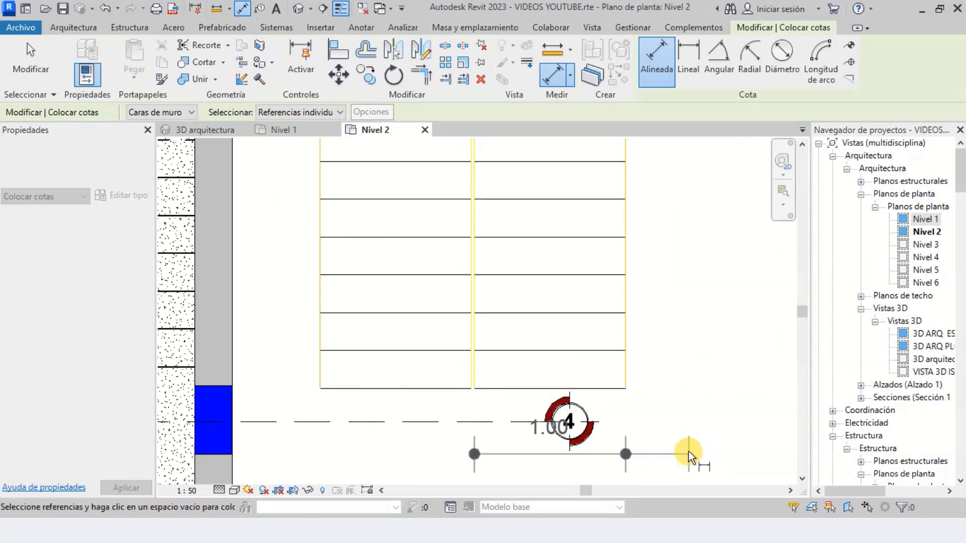
scroll(663, 373, "down", 2)
scroll(664, 177, "up", 2)
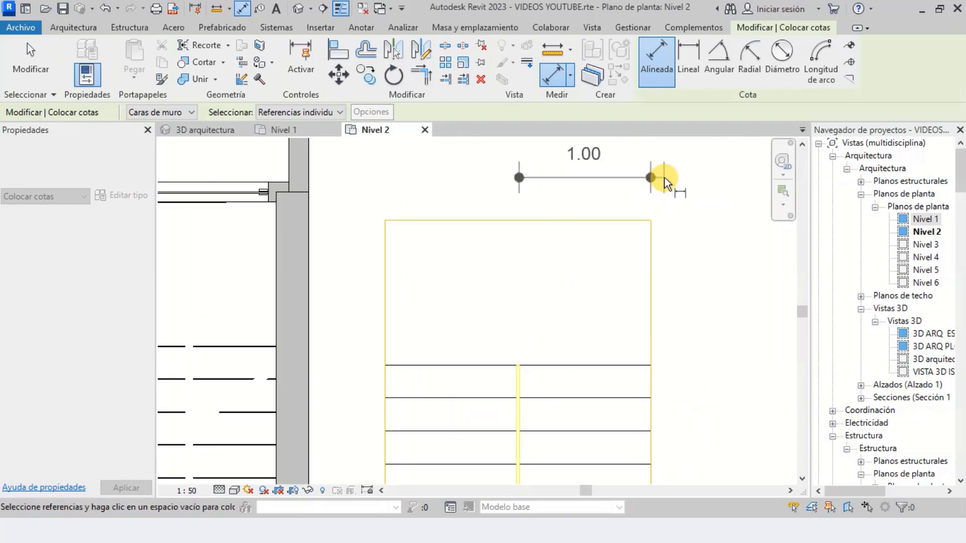
left_click(693, 195)
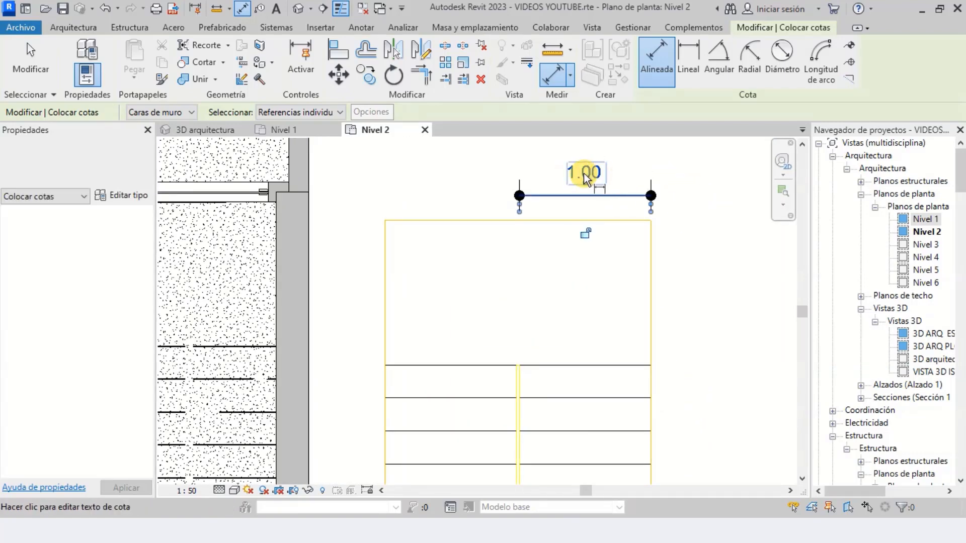
Add an aligned dimension for the depth of the right-hand run's tread nearest the landing, placed beside the stair drawing
scroll(584, 283, "down", 2)
scroll(622, 344, "up", 2)
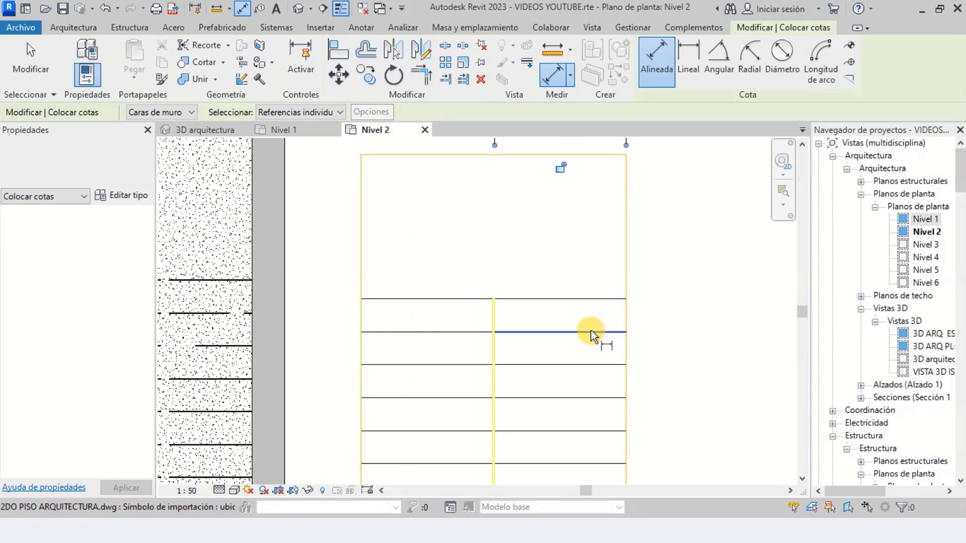
left_click(591, 331)
left_click(592, 300)
scroll(723, 277, "up", 1)
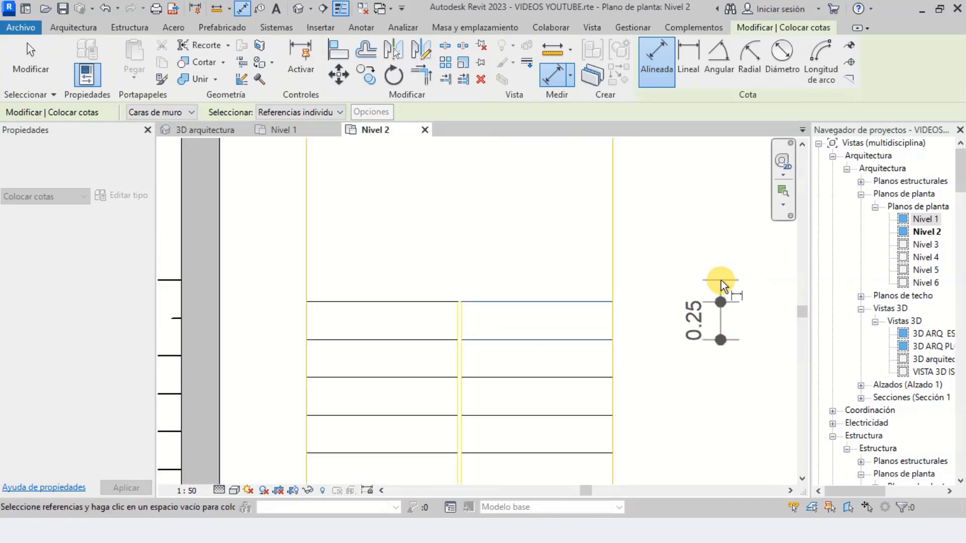
scroll(720, 280, "up", 2)
left_click(639, 276)
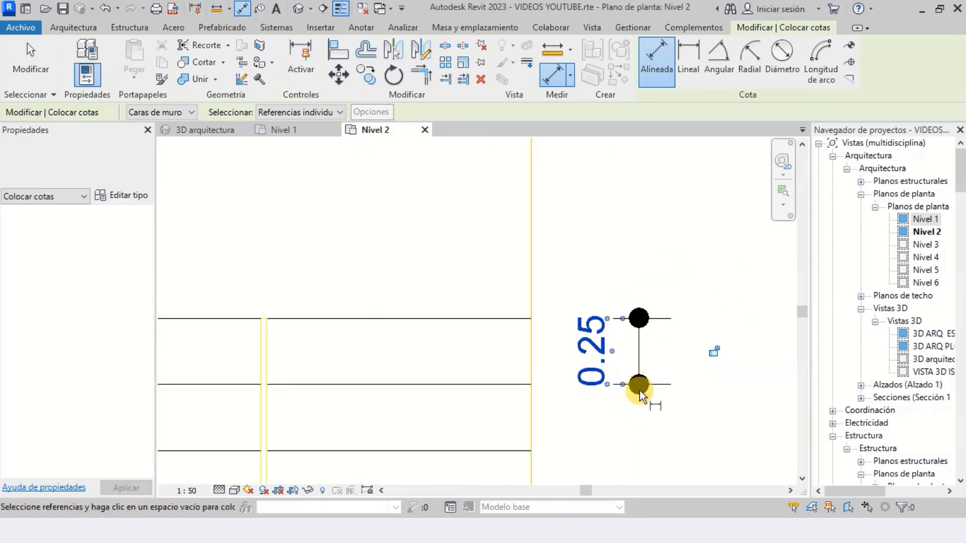
Measure the width of the right-hand run in the building's stairwell, from its central edge to the outer wall face
scroll(648, 302, "down", 3)
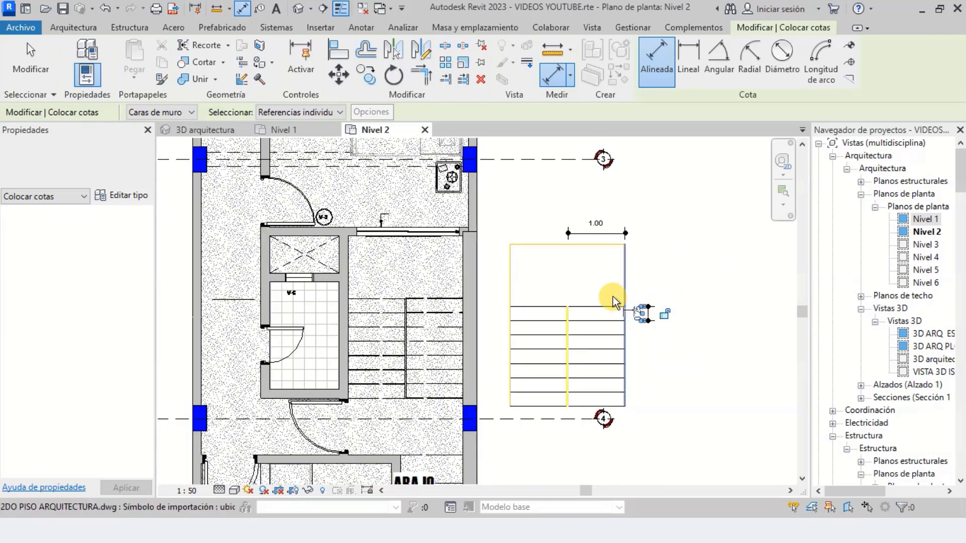
scroll(410, 315, "up", 3)
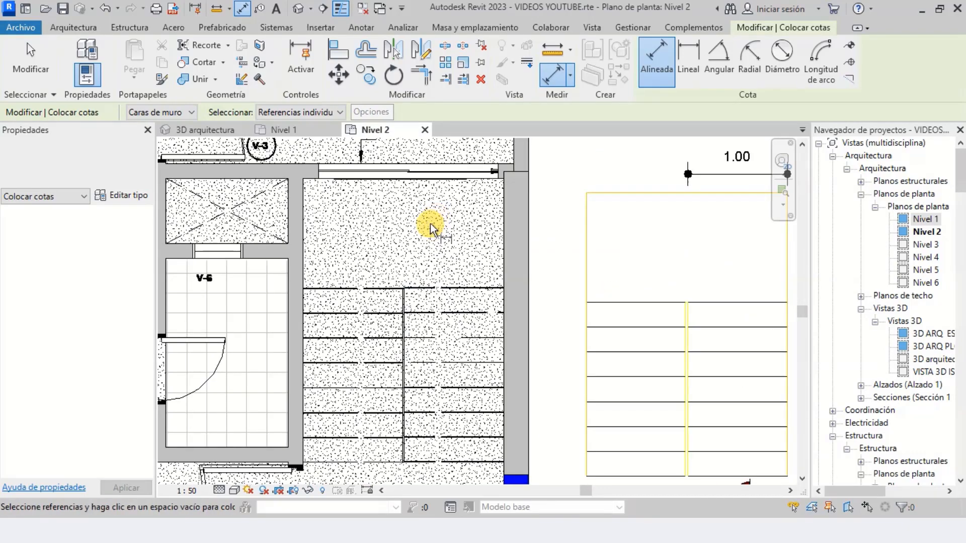
scroll(450, 317, "down", 2)
scroll(457, 272, "up", 4)
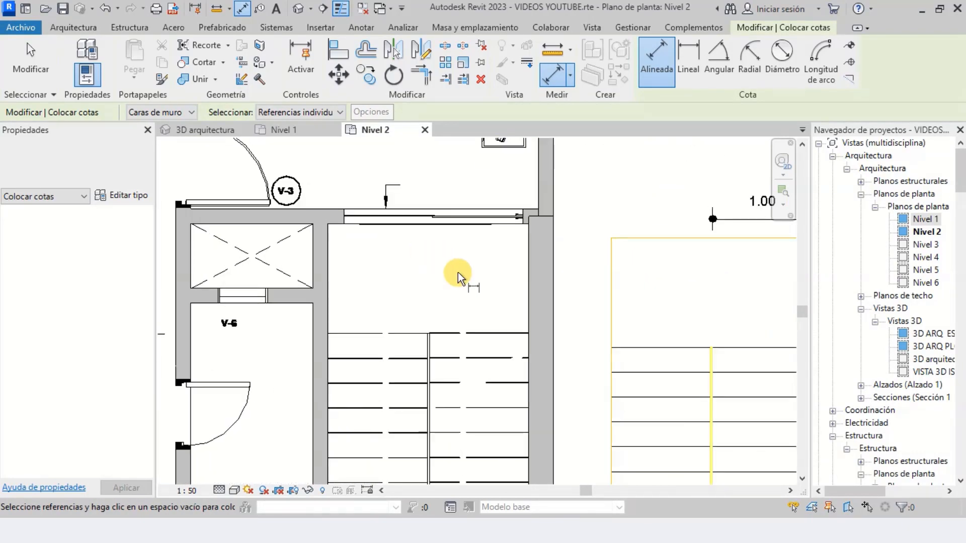
scroll(438, 375, "up", 2)
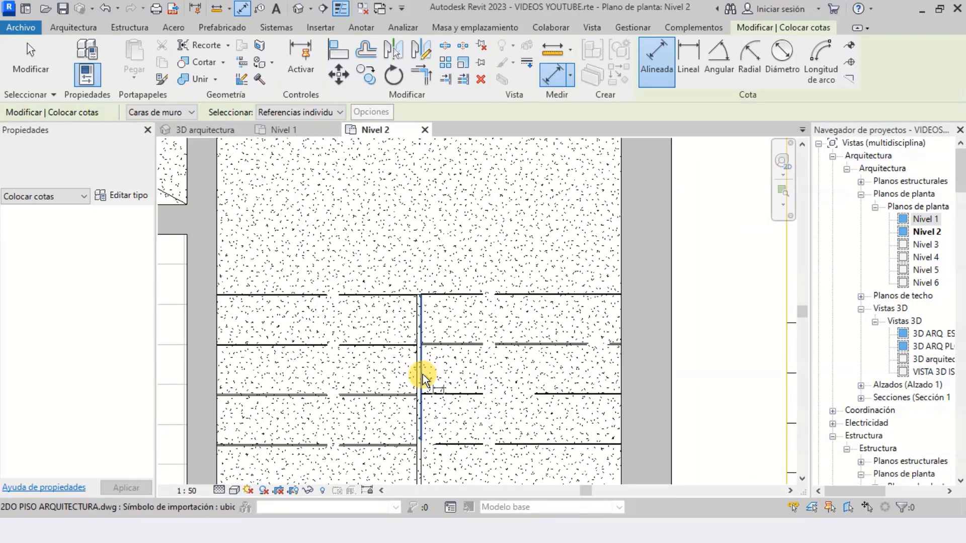
left_click(422, 373)
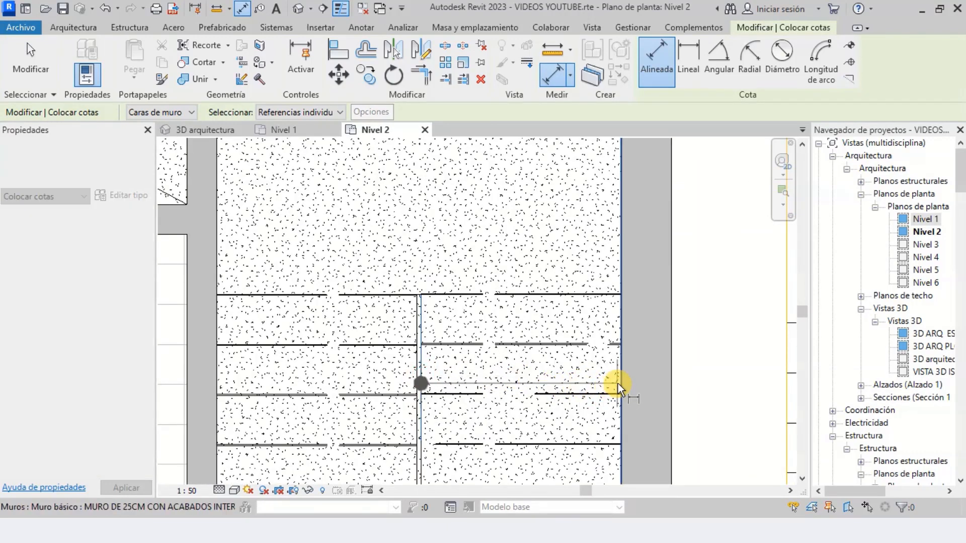
left_click(618, 383)
scroll(561, 312, "down", 3)
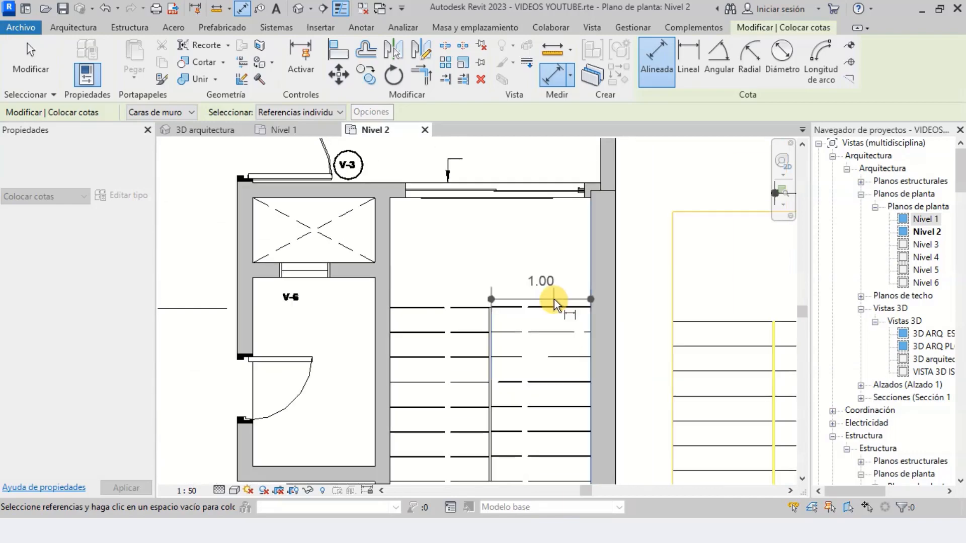
scroll(550, 373, "up", 5)
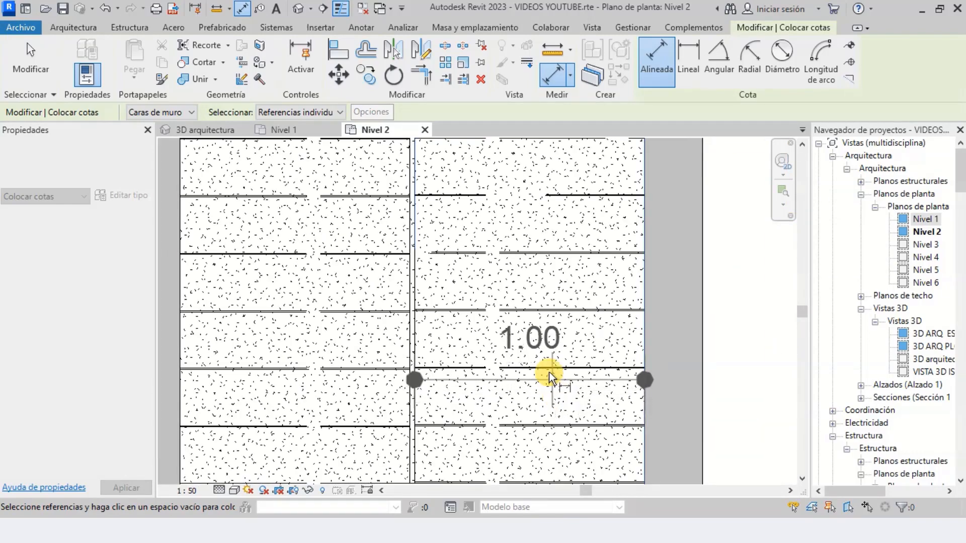
key("Escape")
Measure the depth of one tread in the stairwell's right-hand run, between two consecutive riser lines
scroll(530, 371, "up", 4)
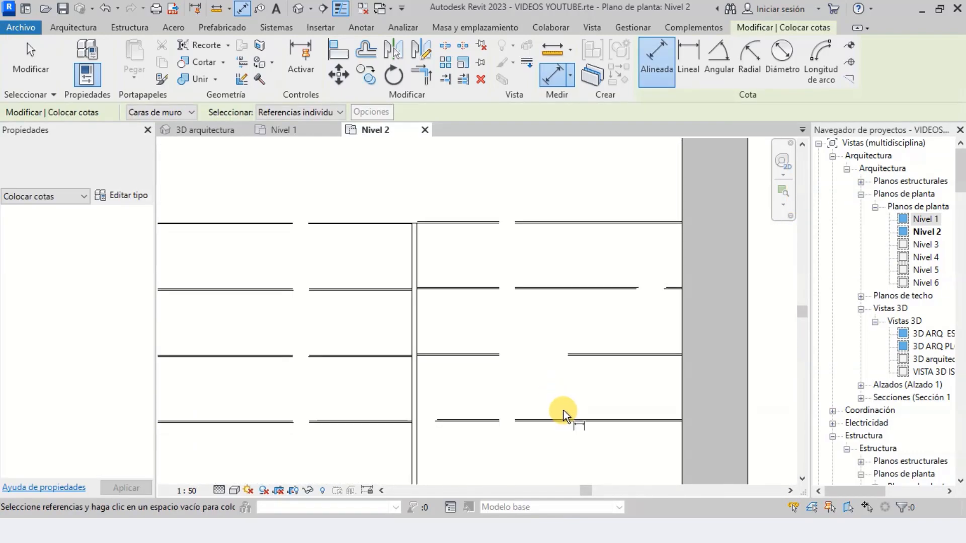
left_click(585, 422)
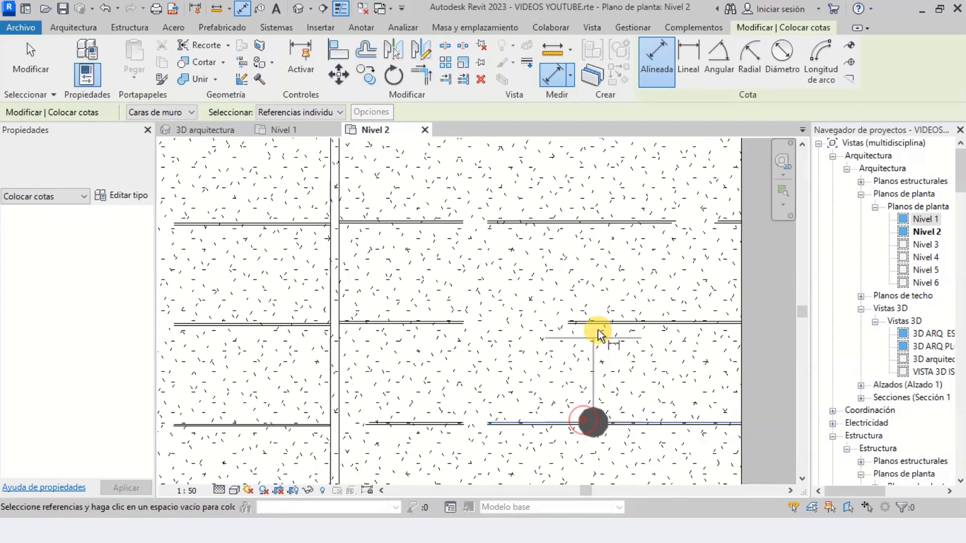
scroll(599, 325, "up", 2)
left_click(602, 317)
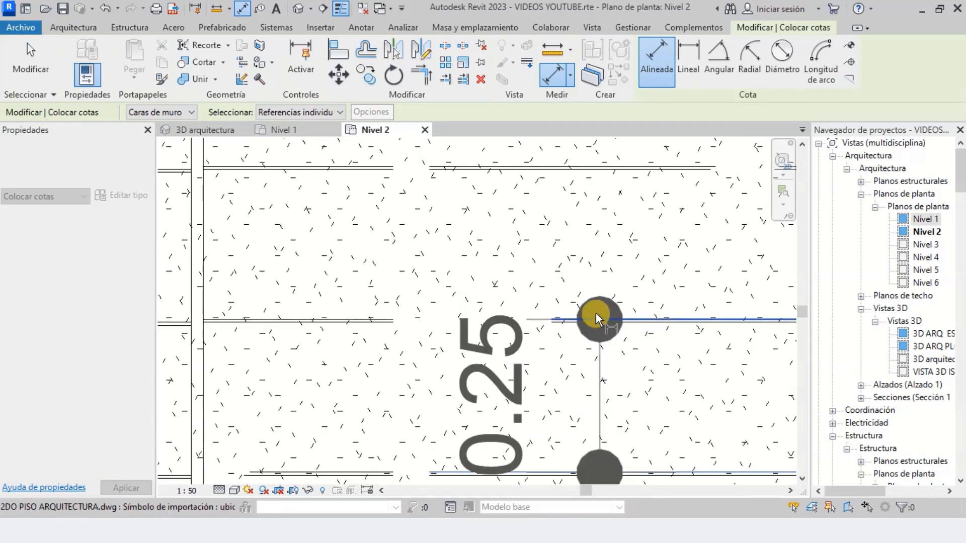
scroll(597, 314, "up", 2)
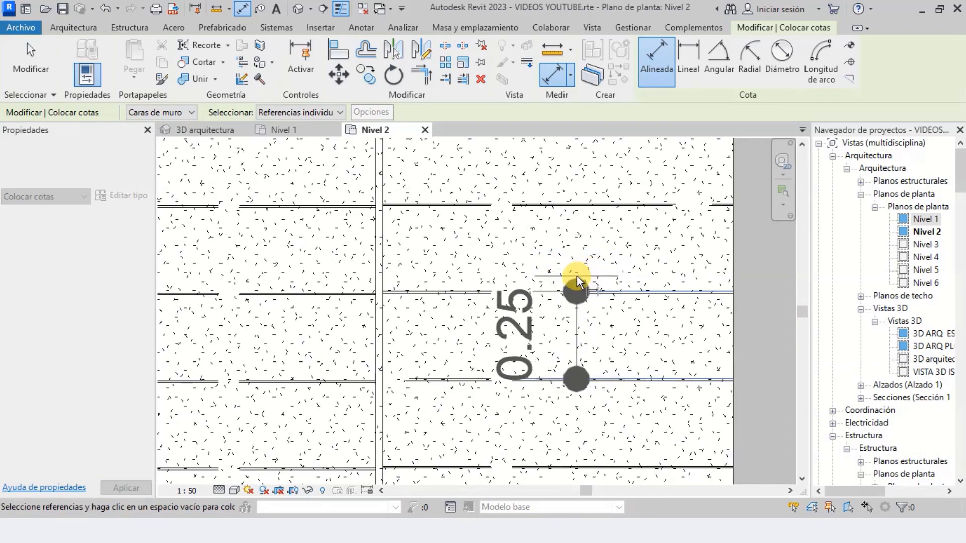
scroll(576, 280, "down", 5)
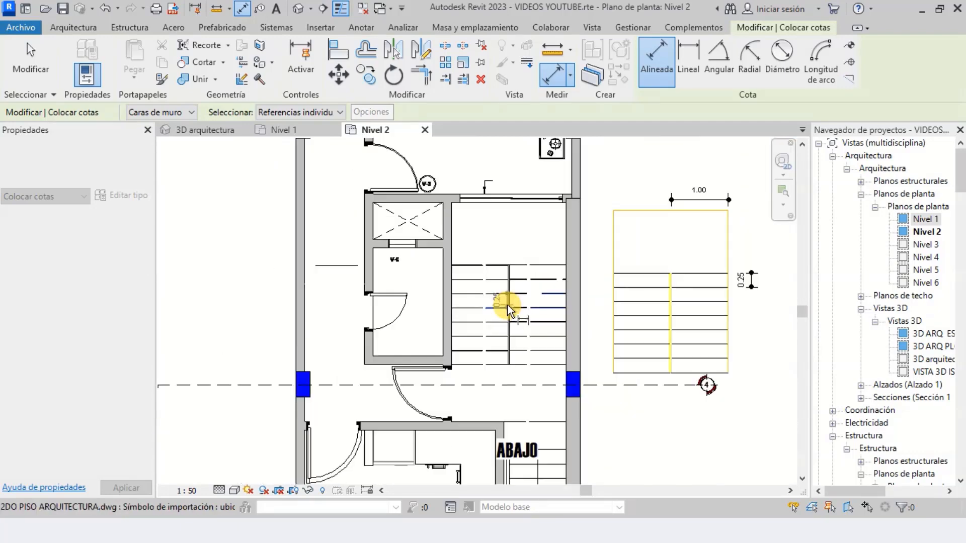
scroll(518, 308, "up", 3)
key("Escape")
key("Escape")
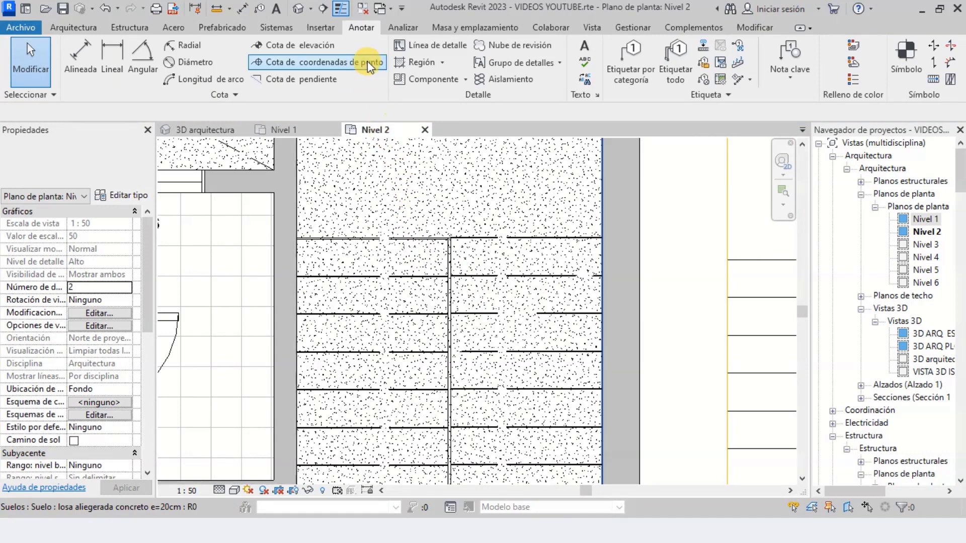
Draw a horizontal detail line 0.5 m long from the right wall face along the lowest riser line of the right-hand run
left_click(418, 49)
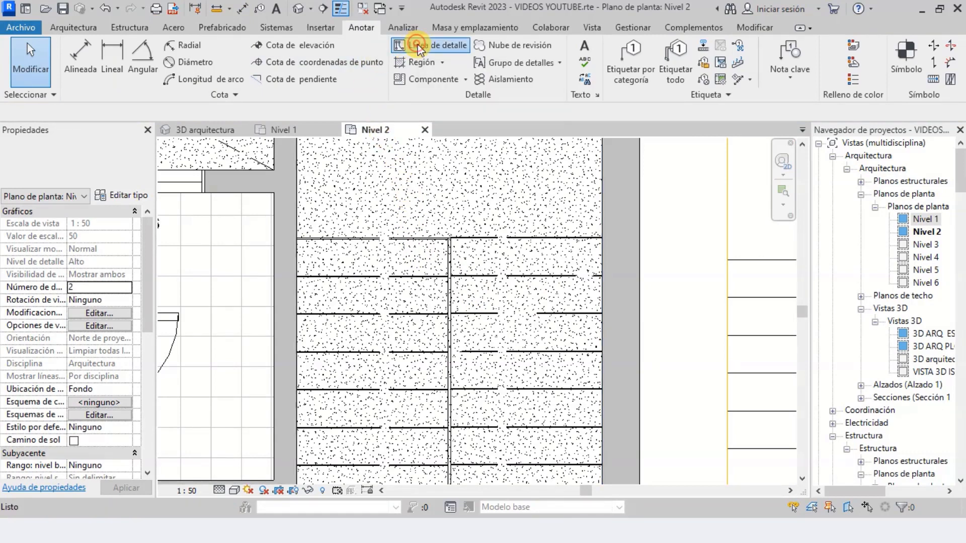
scroll(529, 191, "down", 2)
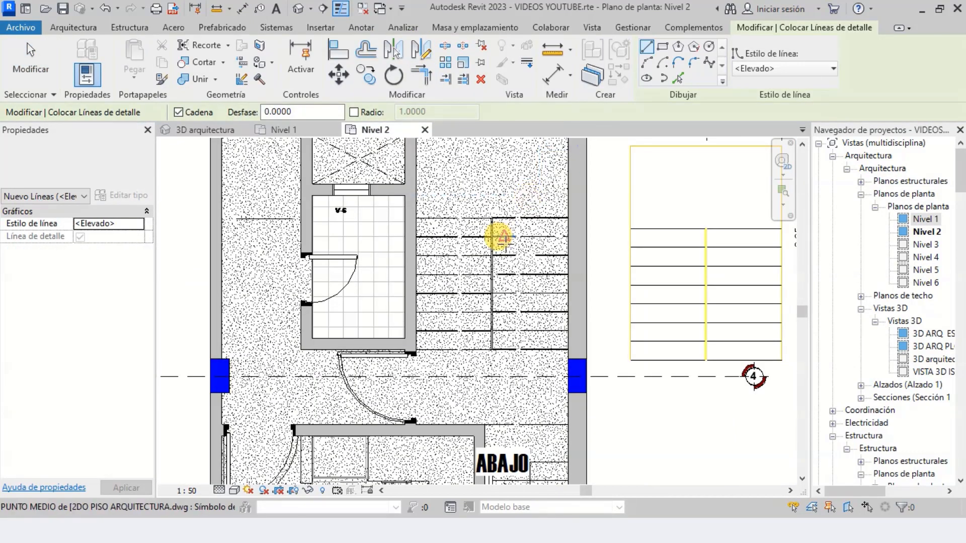
scroll(553, 306, "up", 6)
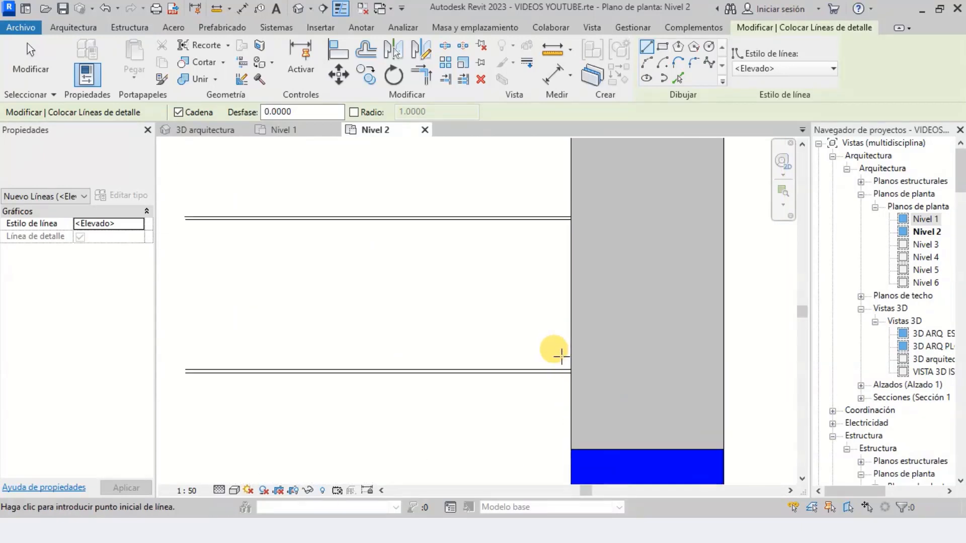
left_click(572, 369)
scroll(470, 358, "down", 2)
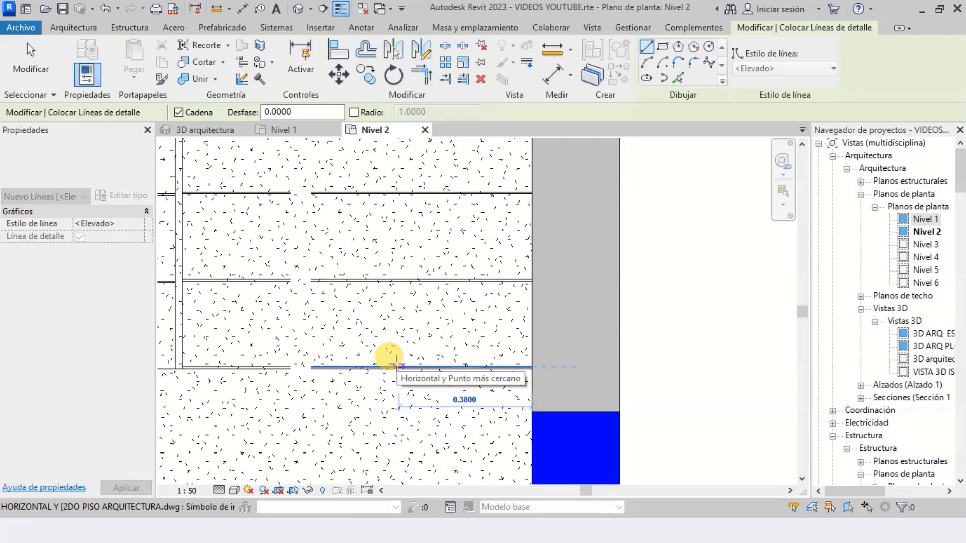
type(".5")
key("Return")
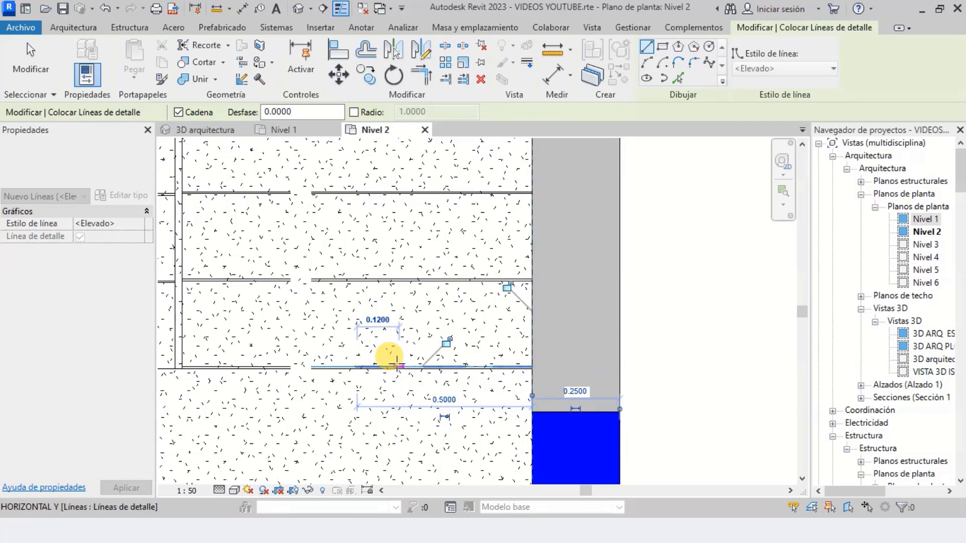
Draw a vertical detail line about 2.30 m long up the middle of the right-hand run into the landing
scroll(381, 259, "down", 3)
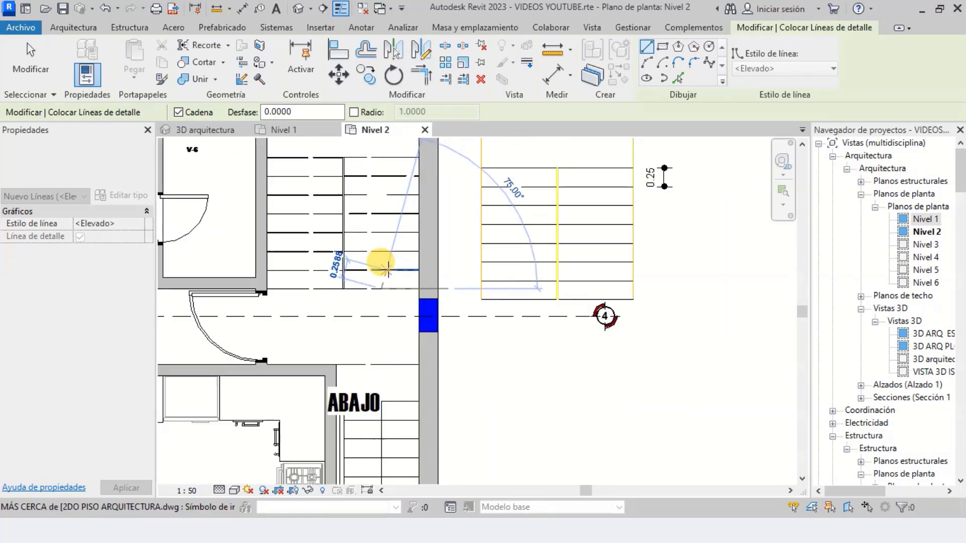
scroll(367, 215, "down", 2)
scroll(366, 211, "up", 5)
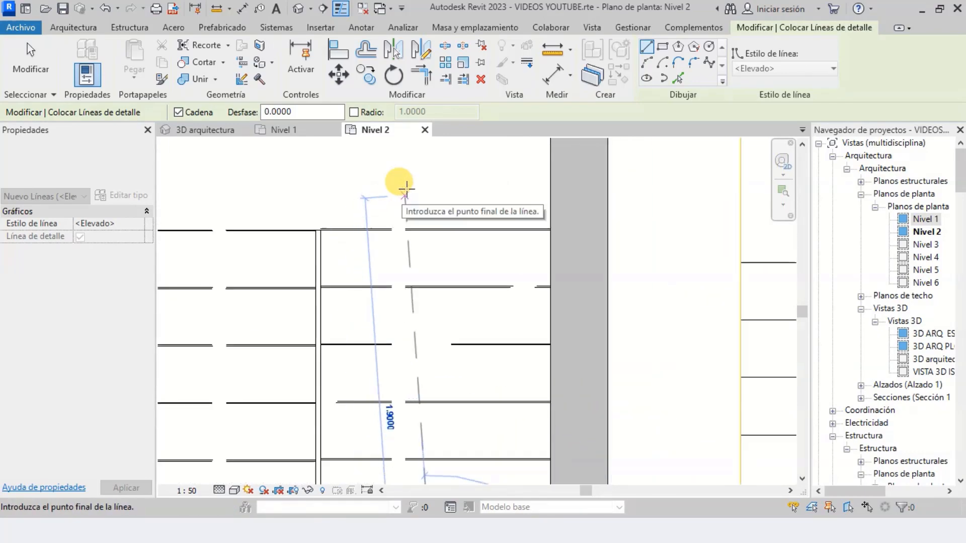
scroll(405, 189, "down", 3)
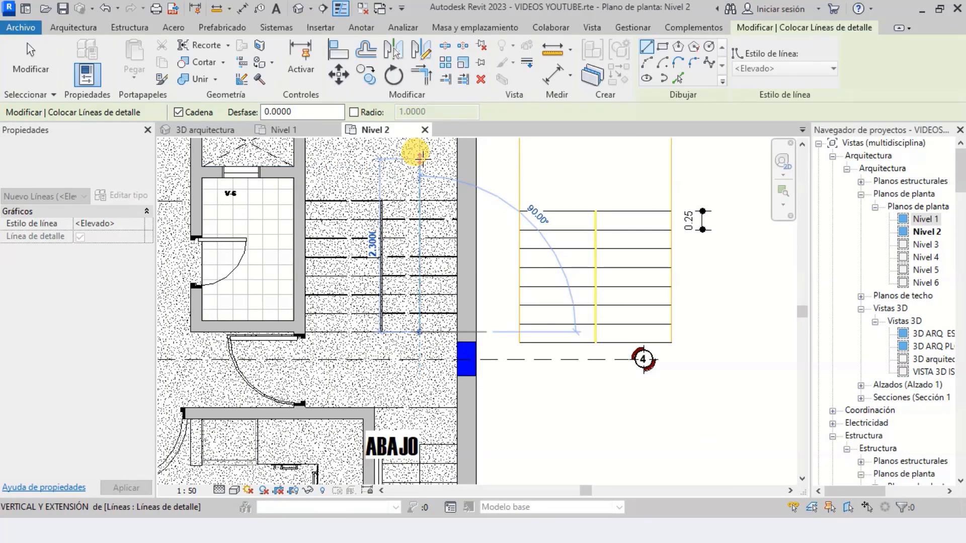
scroll(419, 157, "up", 2)
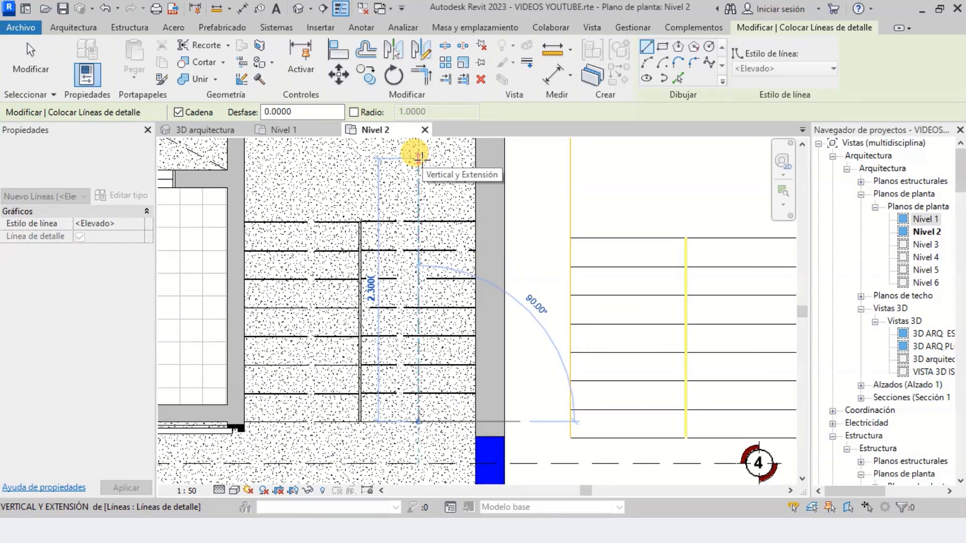
scroll(458, 277, "down", 2)
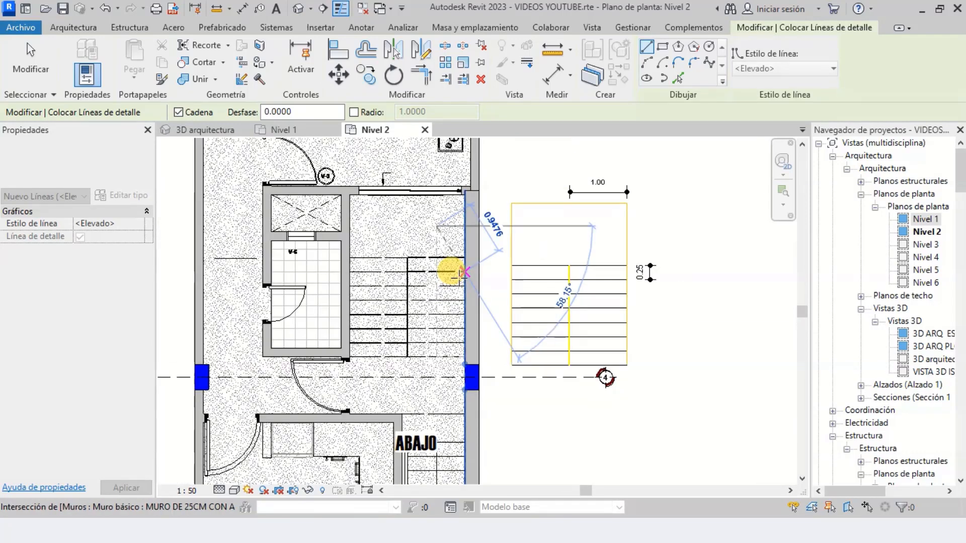
scroll(345, 338, "up", 4)
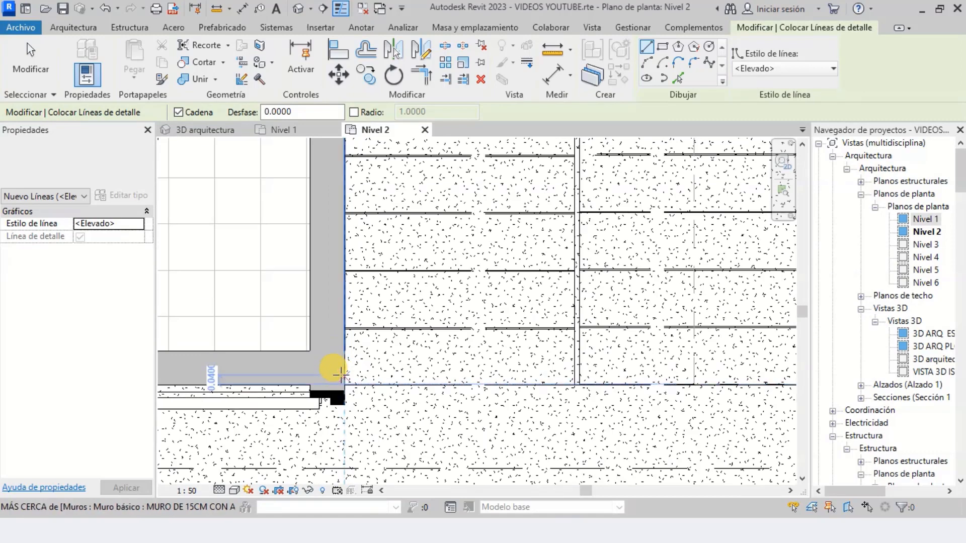
scroll(335, 337, "up", 2)
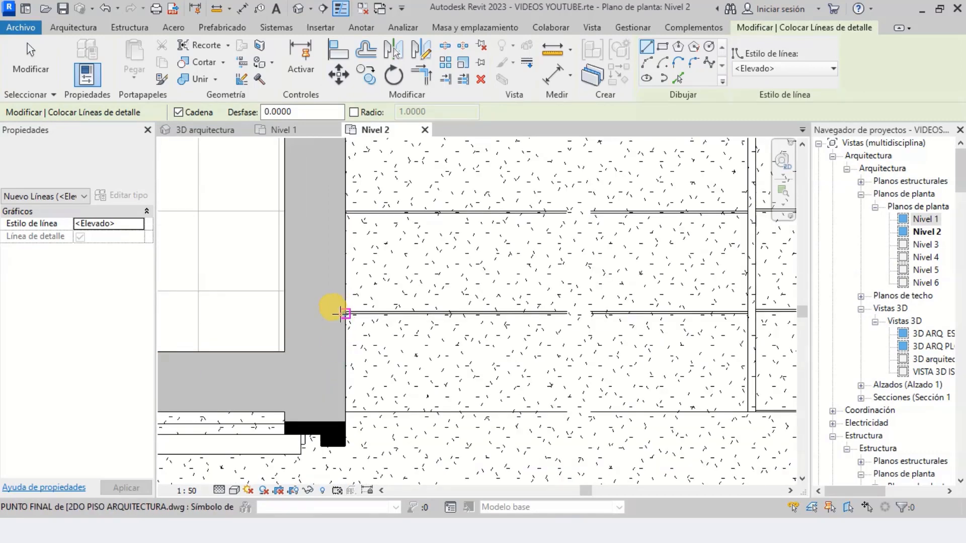
left_click(345, 313)
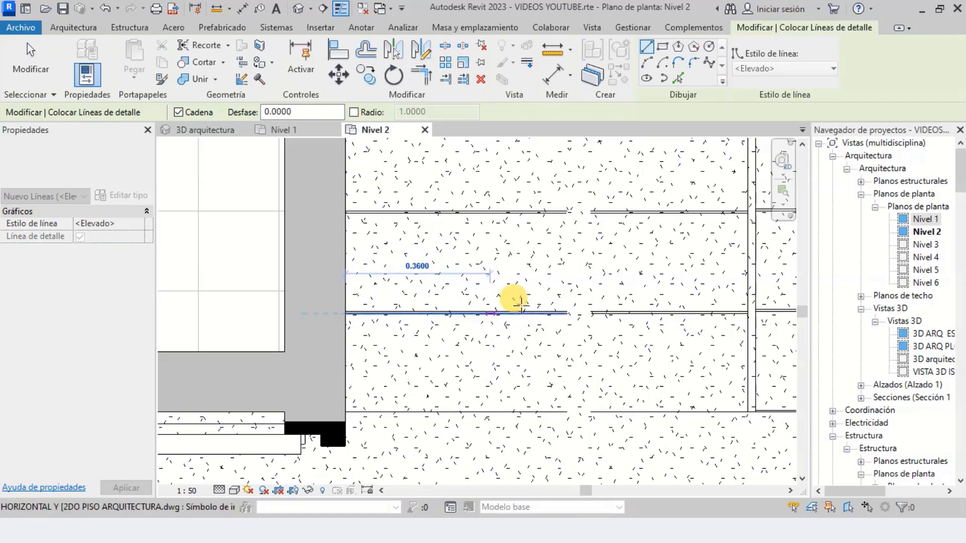
scroll(446, 303, "down", 2)
key("Escape")
Draw a horizontal detail line 0.5 m long from the left wall face along the lowest riser line of the left-hand run
scroll(380, 366, "up", 2)
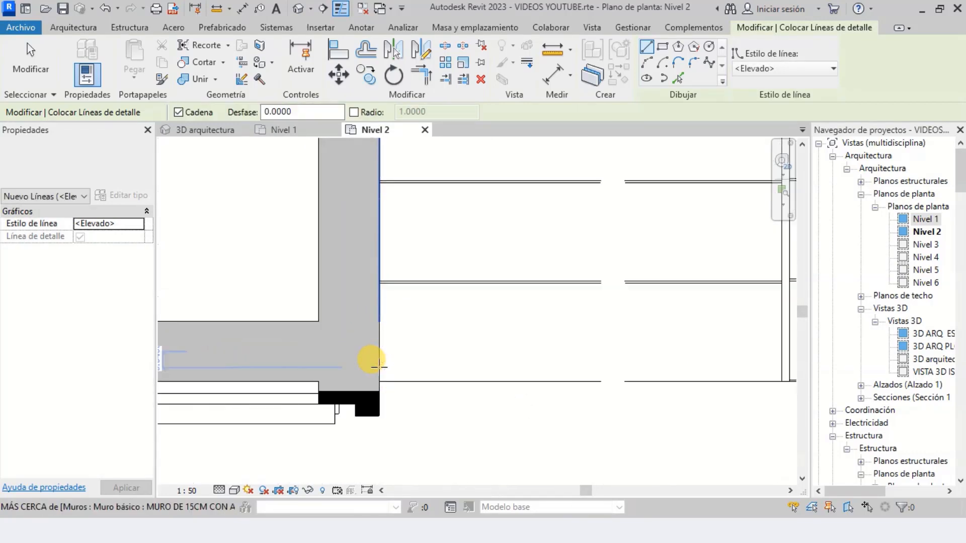
scroll(378, 369, "up", 2)
left_click(377, 379)
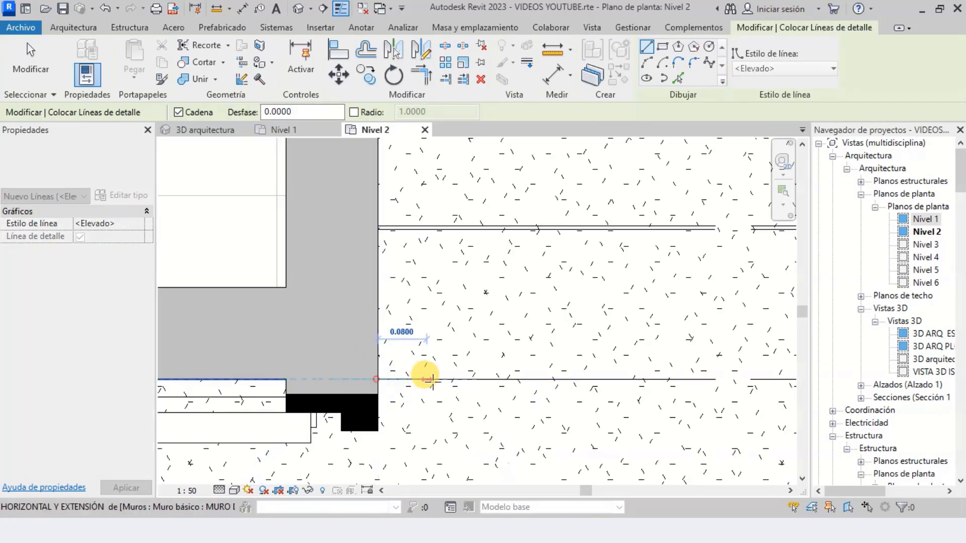
scroll(425, 371, "down", 3)
scroll(496, 374, "up", 1)
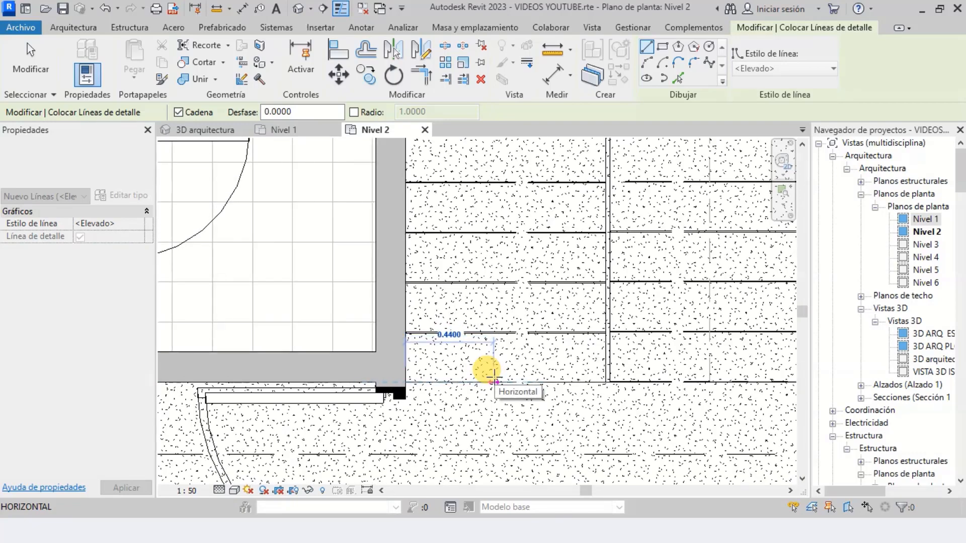
left_click(493, 375)
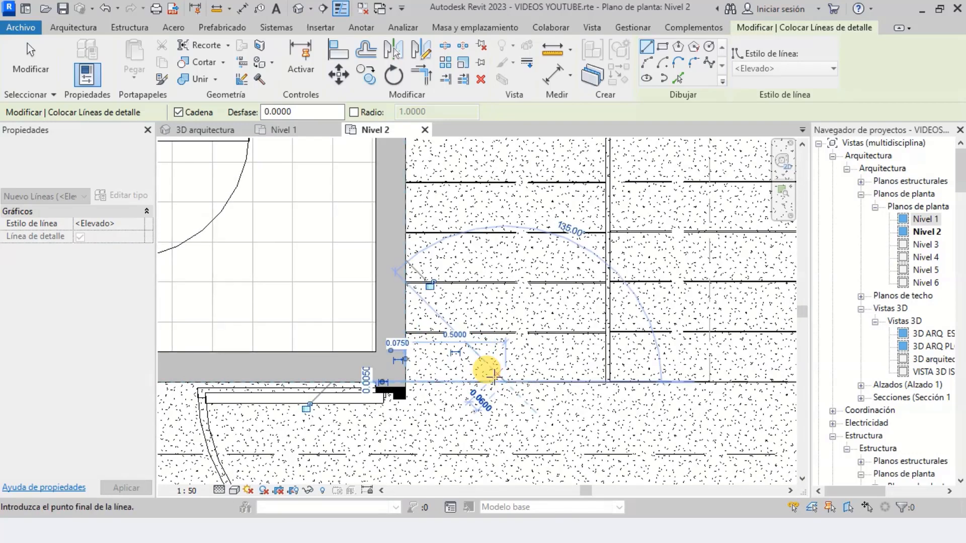
Draw a vertical detail line about 2.31 m long up the middle of the left-hand run, ending level with the right-hand centre line
scroll(492, 377, "down", 4)
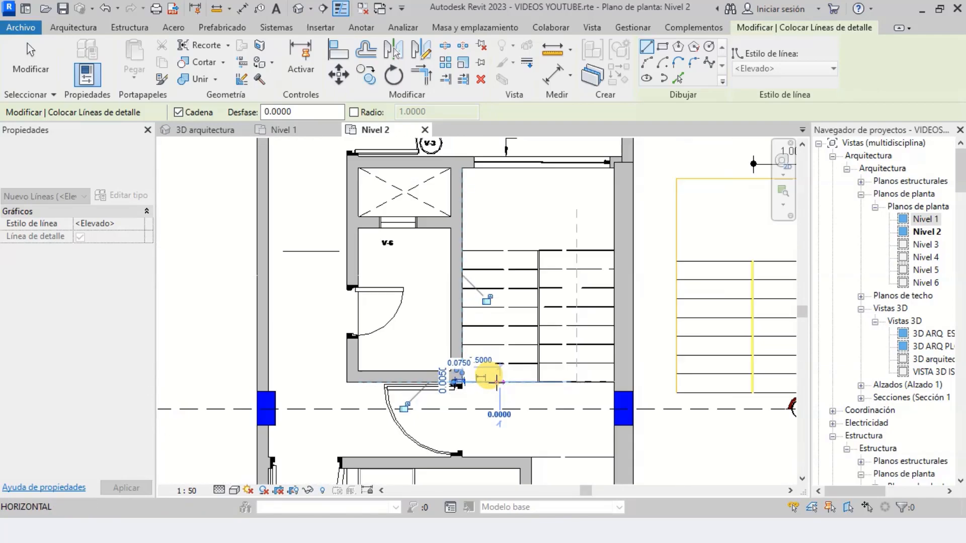
scroll(500, 194, "up", 4)
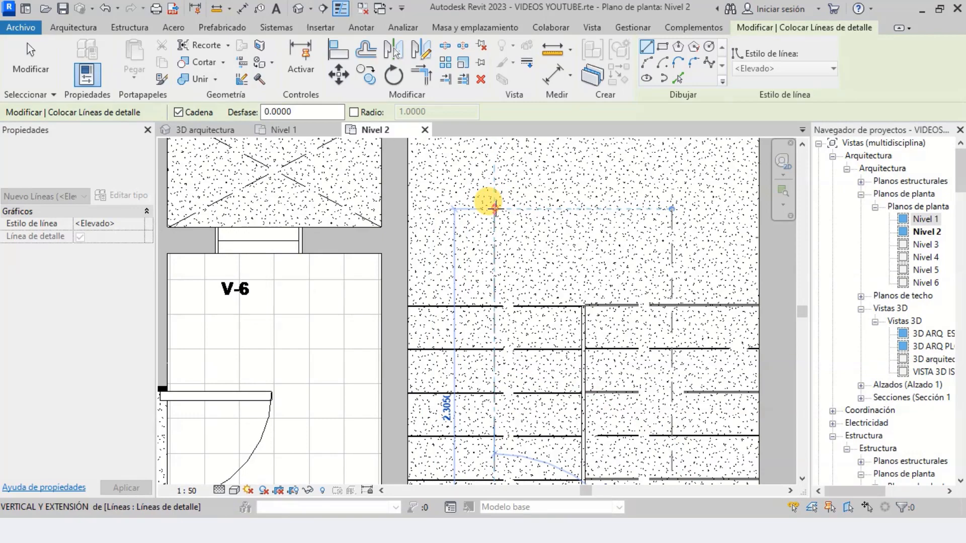
left_click(495, 207)
scroll(486, 216, "down", 4)
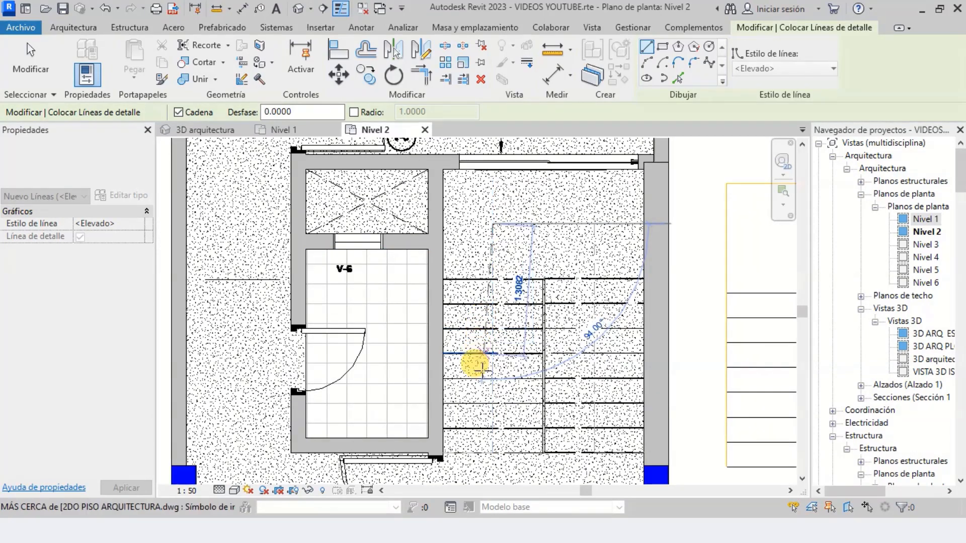
scroll(490, 367, "up", 3)
key("Escape")
key("Escape")
scroll(514, 361, "down", 3)
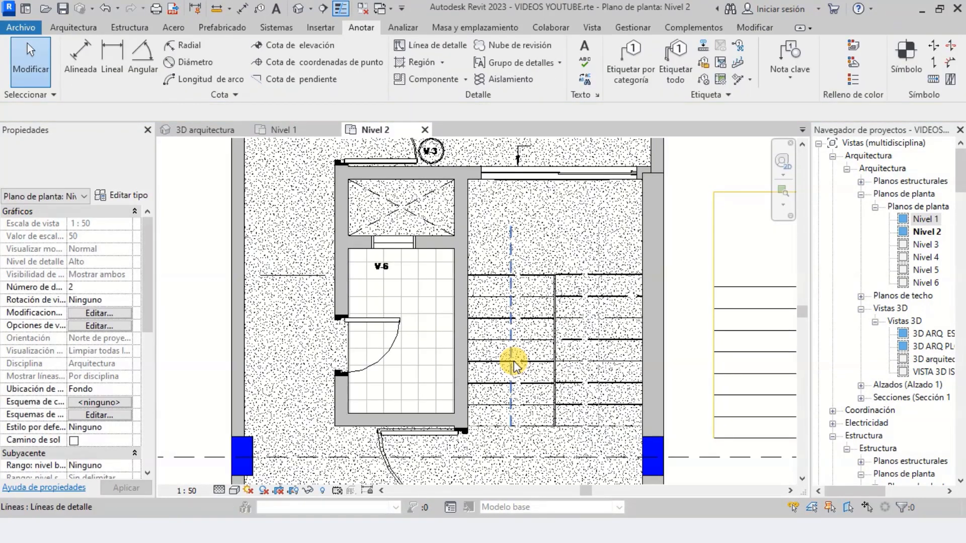
scroll(514, 361, "down", 3)
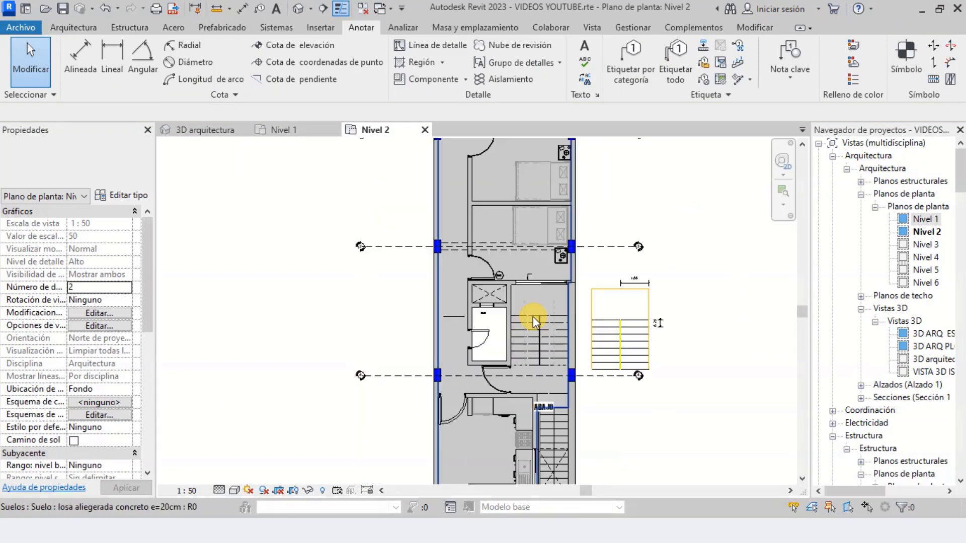
Start a new stair on Nivel 2 using the cast-in-place type ESALERA CONCRETO 0.9m
scroll(532, 316, "up", 5)
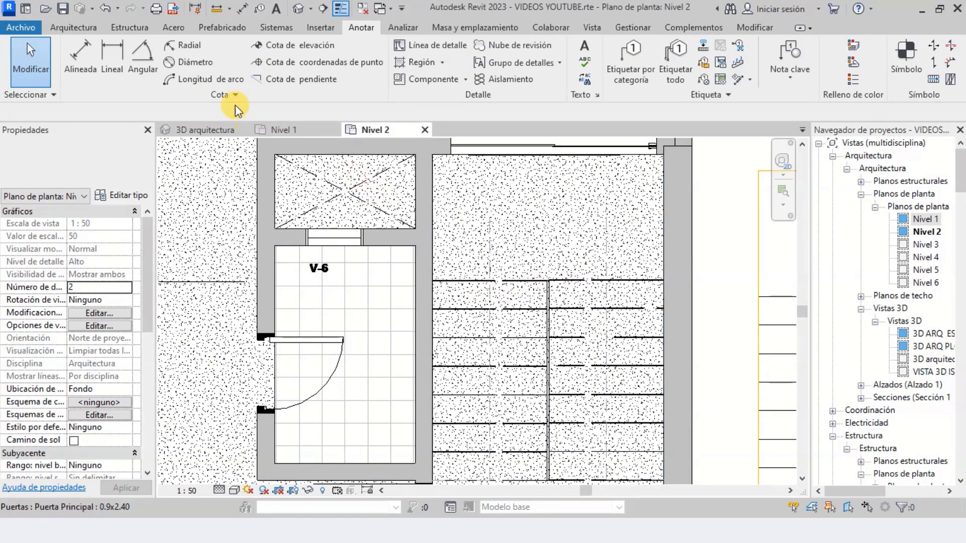
left_click(81, 26)
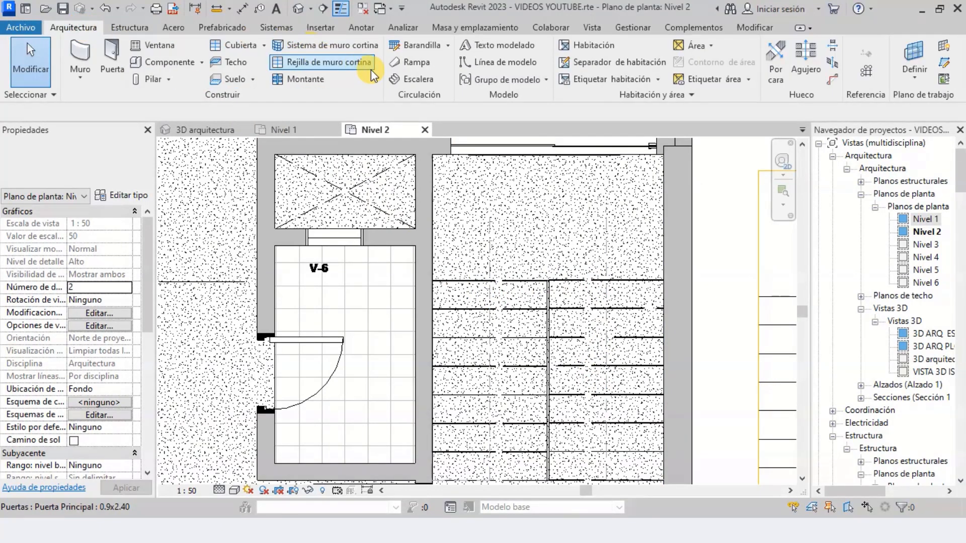
left_click(415, 81)
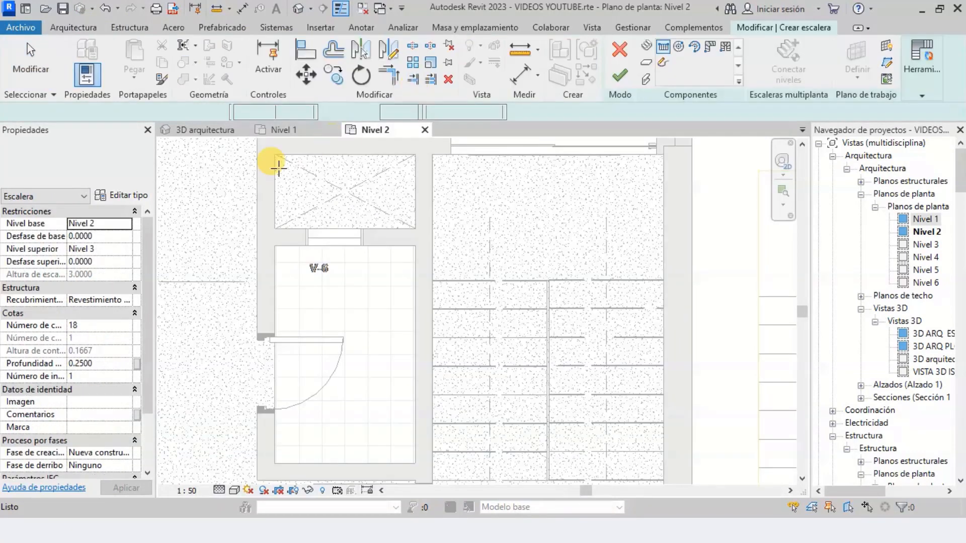
left_click(113, 163)
scroll(83, 274, "up", 2)
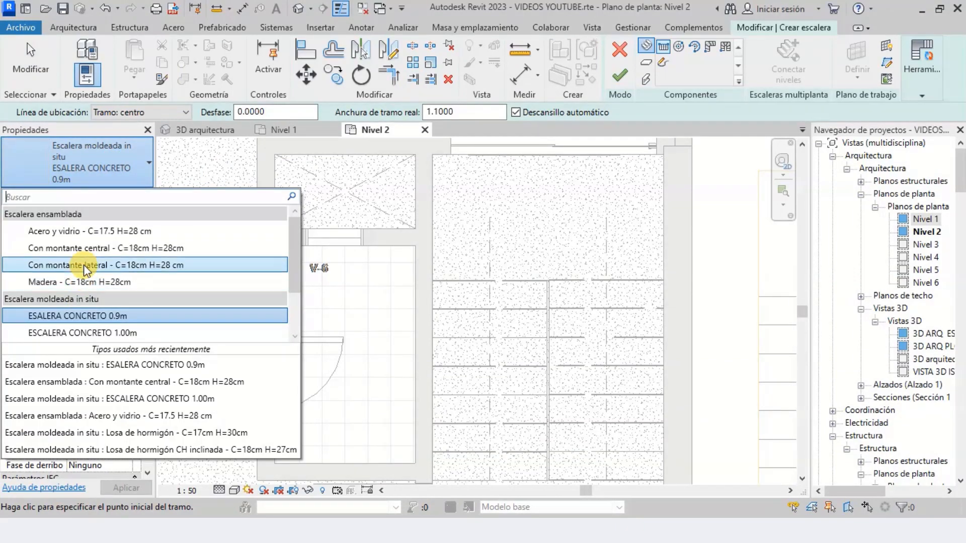
scroll(89, 229, "down", 2)
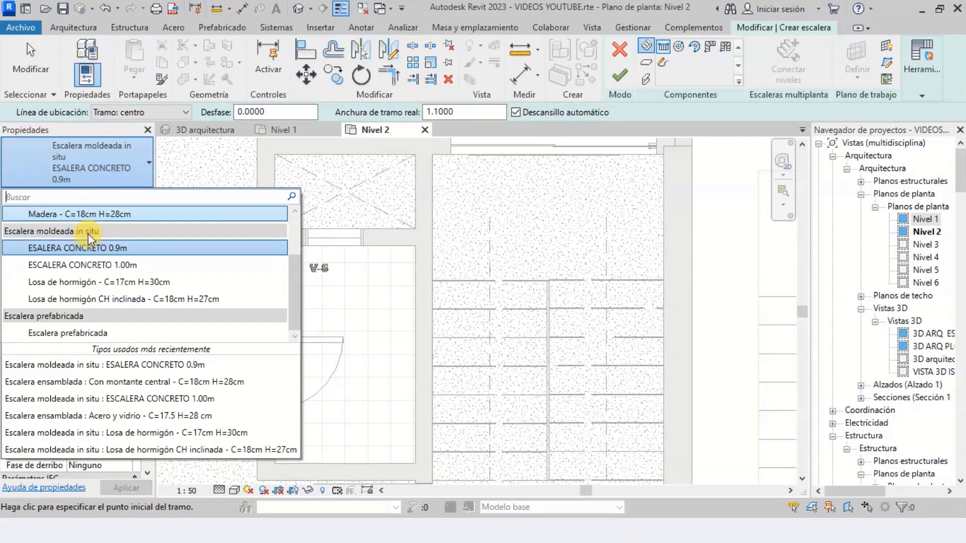
left_click(60, 247)
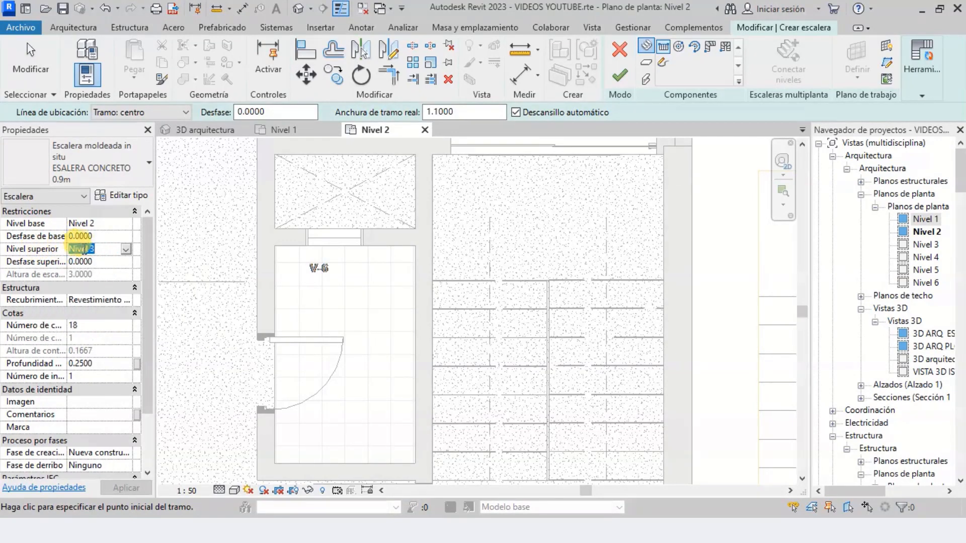
Check the stair's level constraints and tread depth against the tread dimension on the reference stair drawing beside the plan
scroll(102, 287, "down", 1)
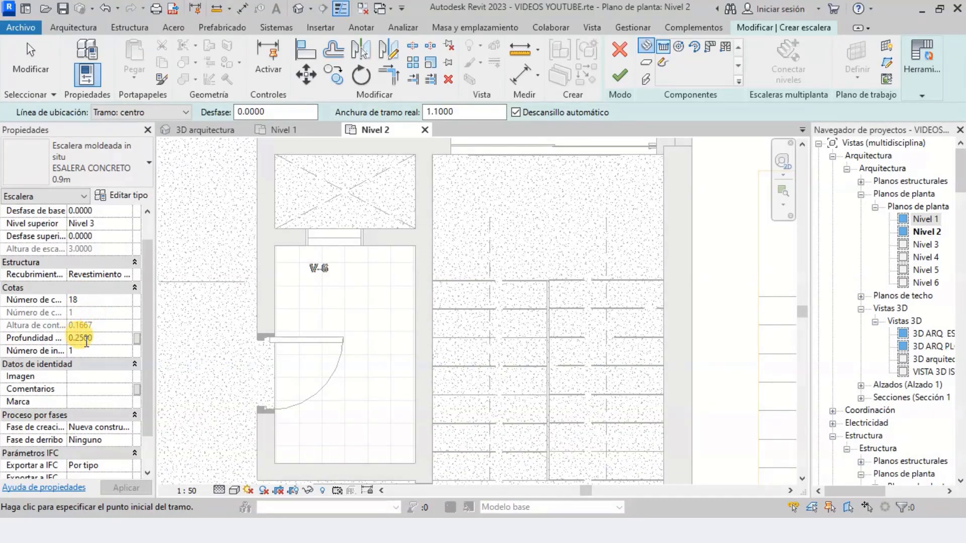
scroll(426, 297, "down", 4)
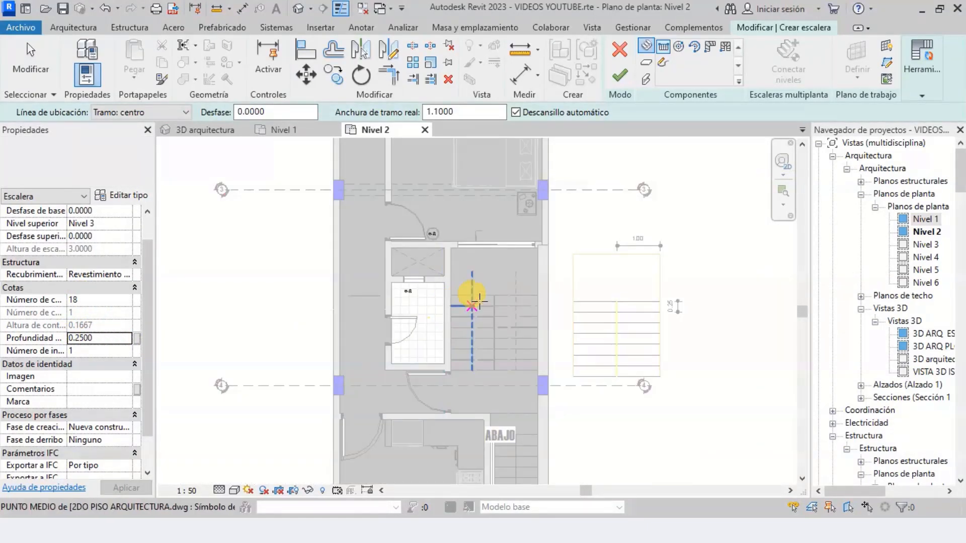
scroll(674, 304, "up", 5)
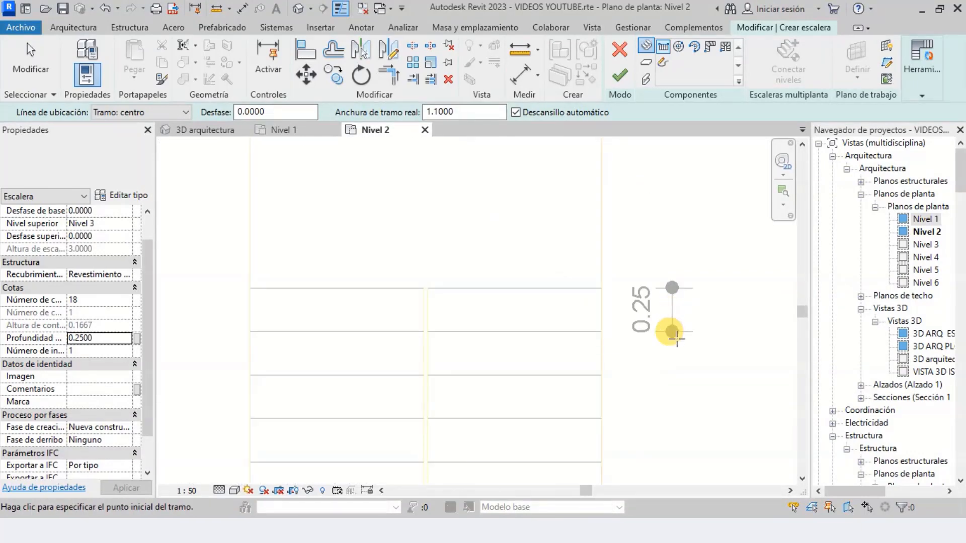
scroll(671, 331, "up", 3)
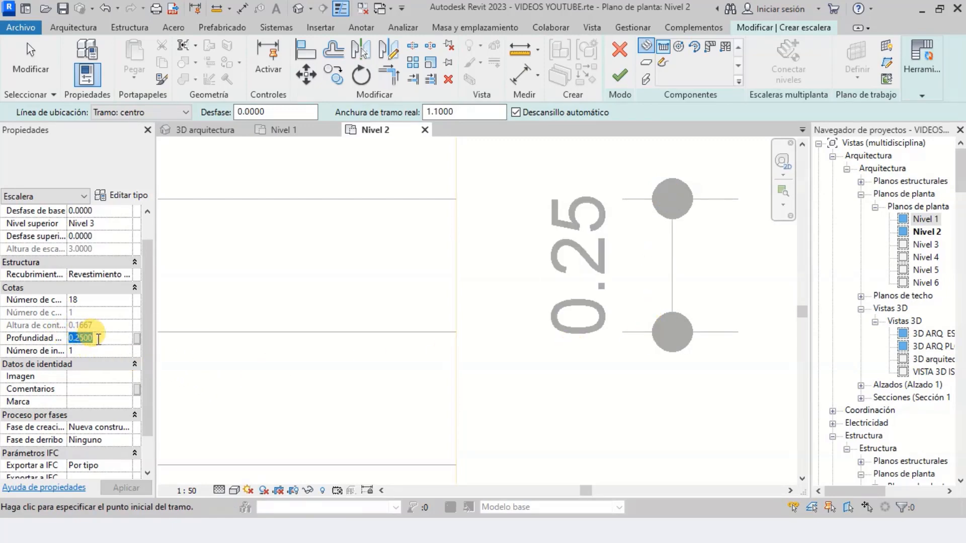
scroll(408, 256, "down", 6)
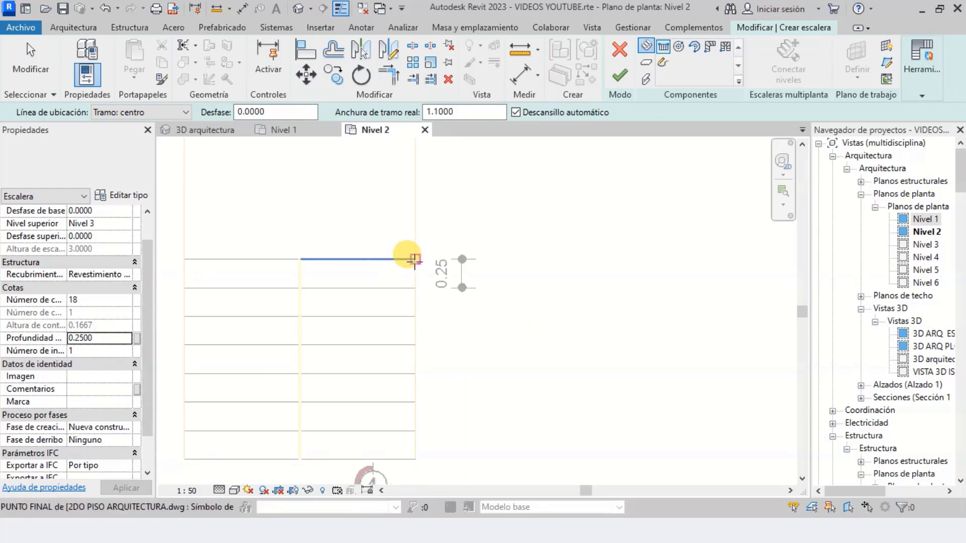
scroll(382, 287, "up", 1)
scroll(403, 302, "down", 5)
scroll(355, 278, "up", 6)
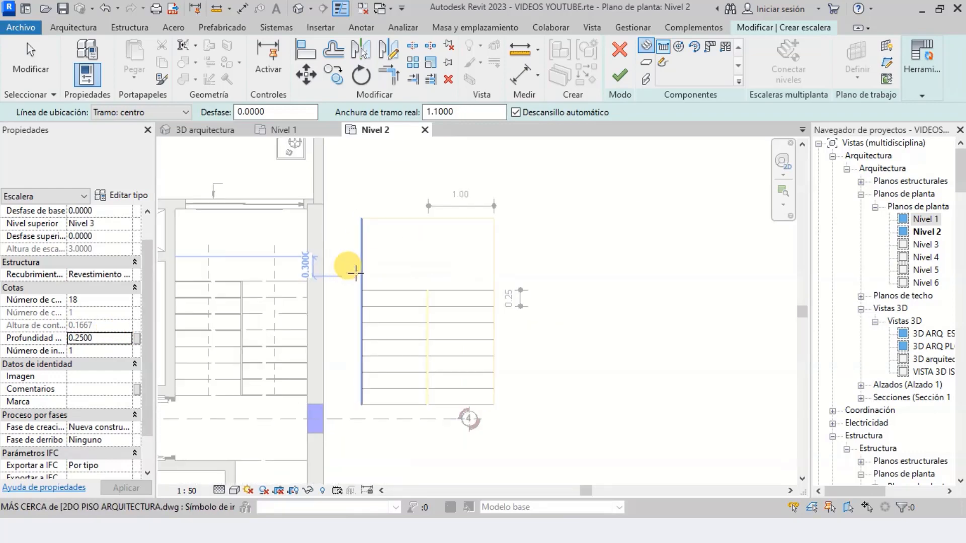
Keep the location line at Tramo: centro and set the actual run width to 1.0000, matching the dimensioned reference stair
left_click(159, 115)
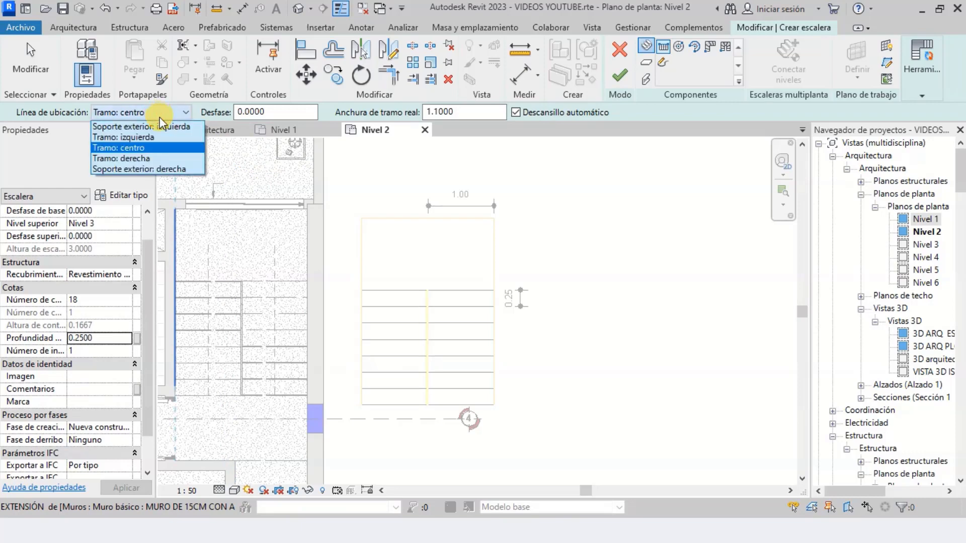
left_click(158, 111)
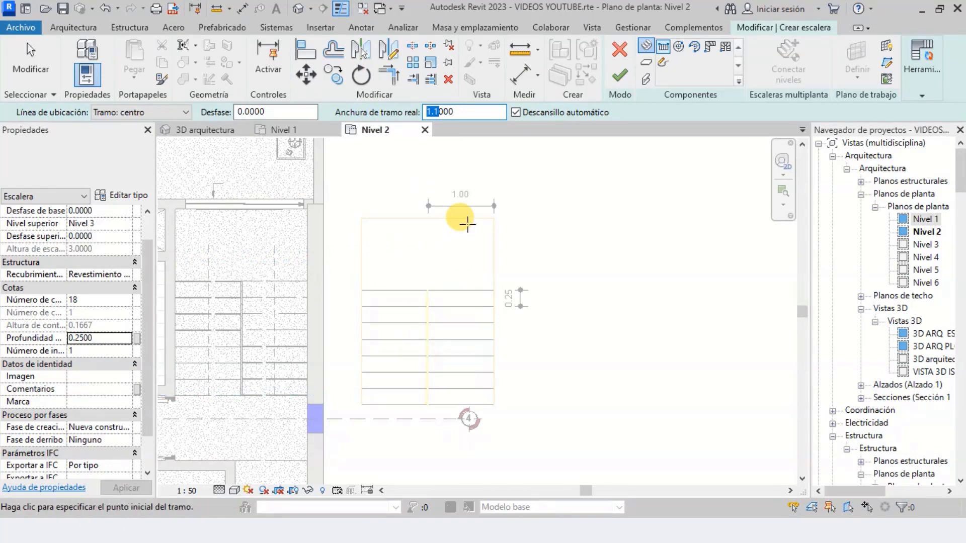
scroll(467, 224, "up", 5)
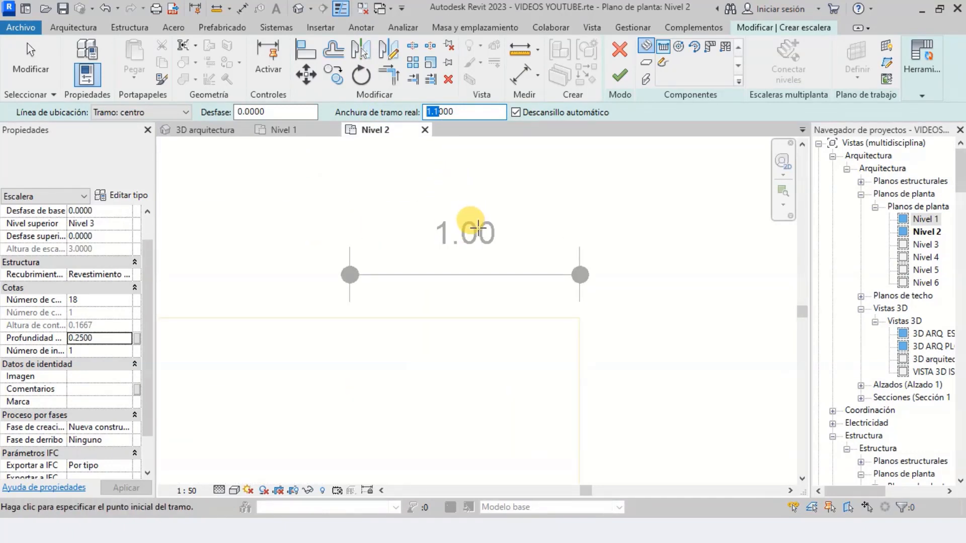
scroll(479, 205, "down", 5)
scroll(327, 341, "up", 2)
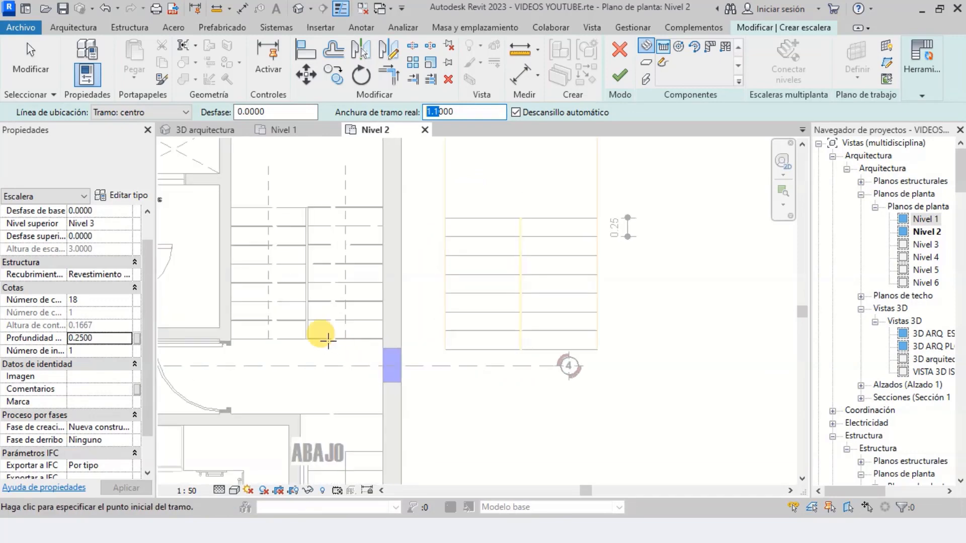
scroll(327, 341, "up", 3)
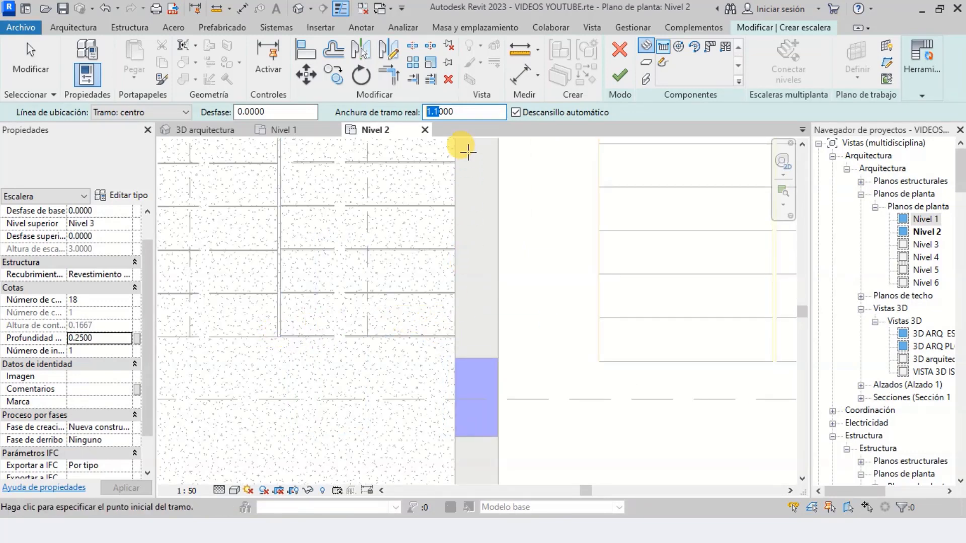
scroll(390, 300, "down", 5)
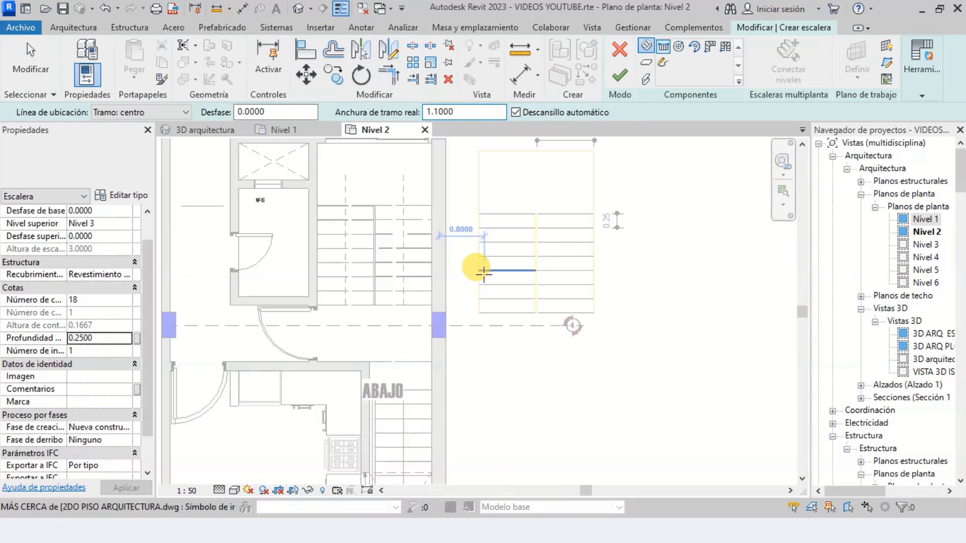
scroll(520, 186, "up", 3)
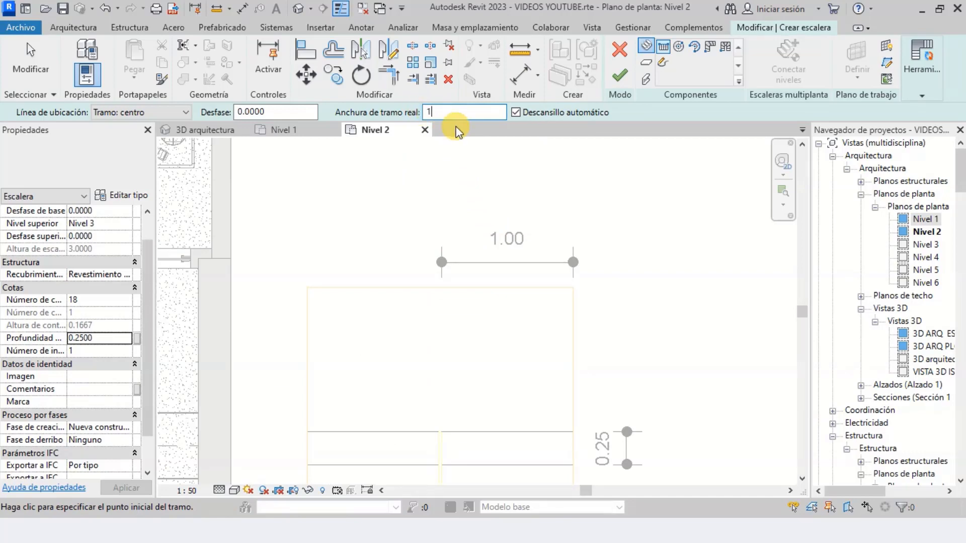
scroll(477, 213, "down", 6)
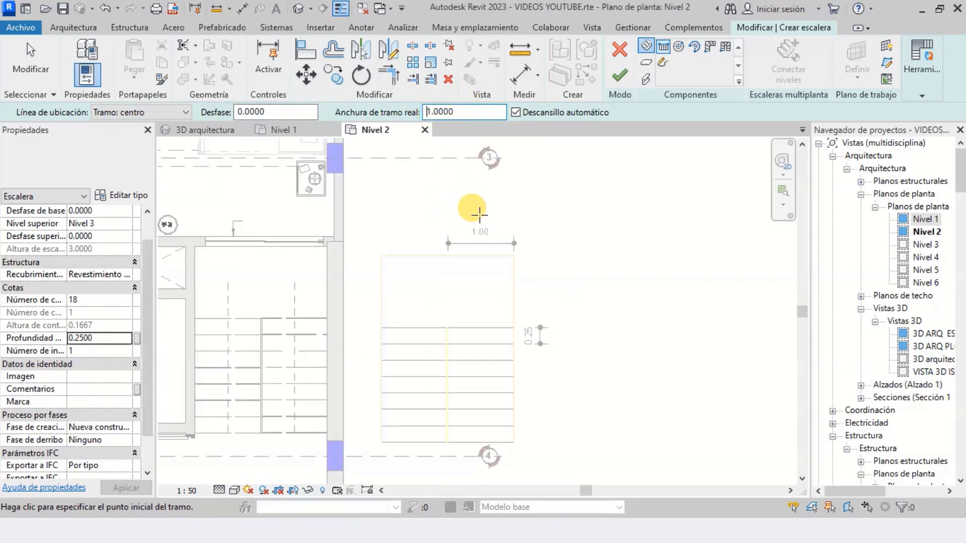
scroll(390, 277, "up", 5)
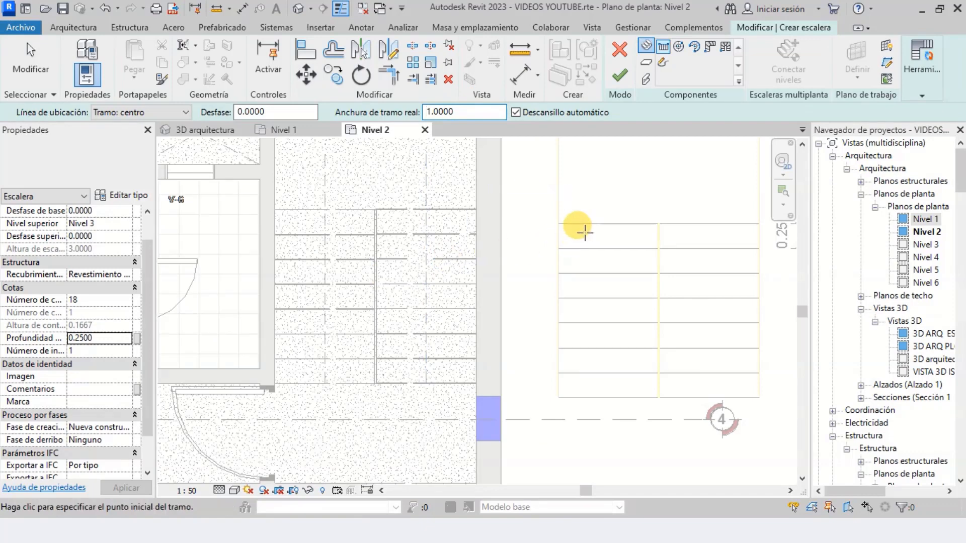
Draw the right-hand straight run 1.75 m long along its centre guide line, from the lowest riser line up to the landing edge
left_click(645, 47)
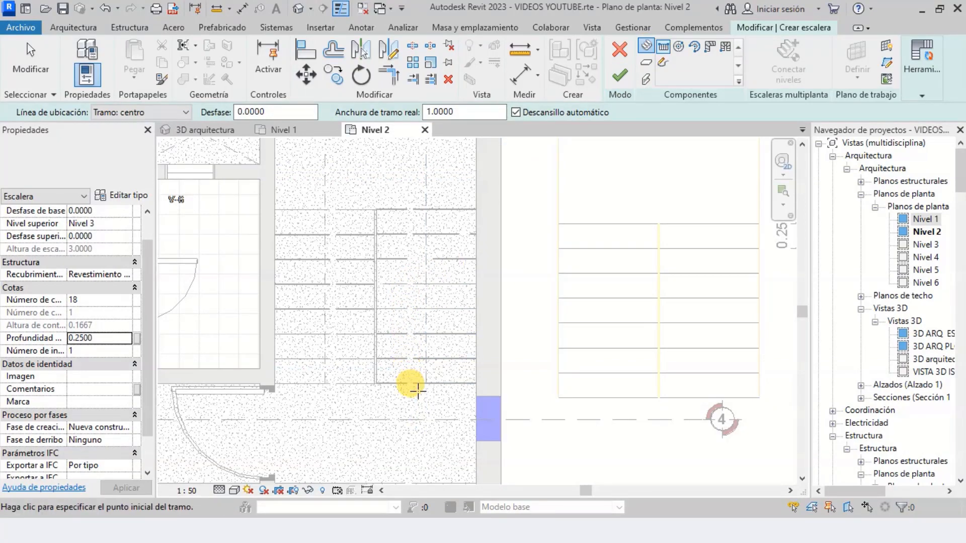
scroll(418, 390, "up", 4)
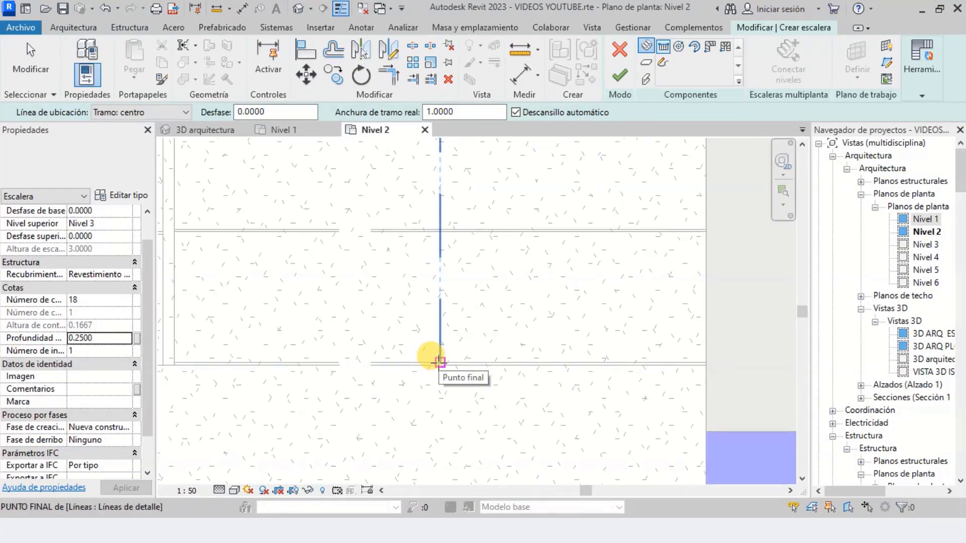
left_click(439, 361)
scroll(441, 358, "down", 5)
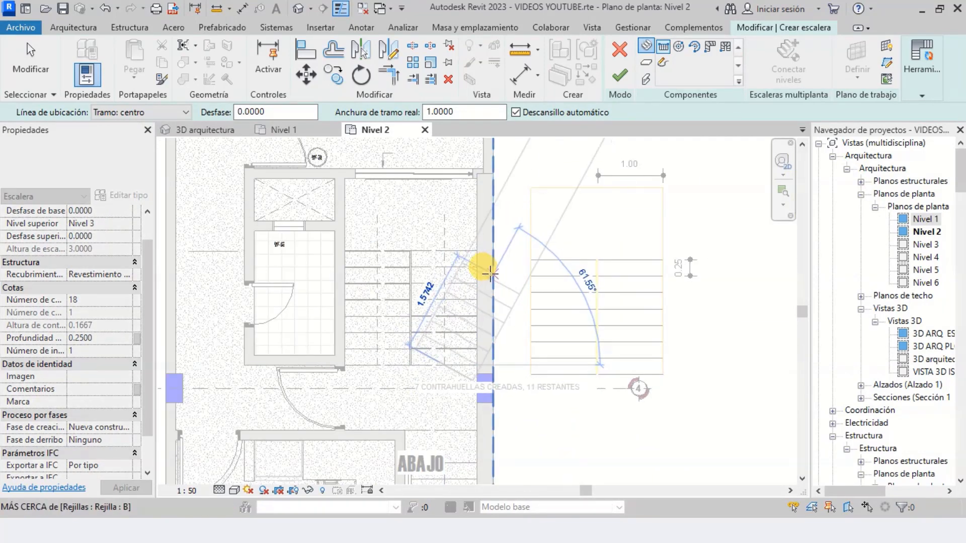
scroll(472, 262, "up", 2)
scroll(428, 246, "up", 4)
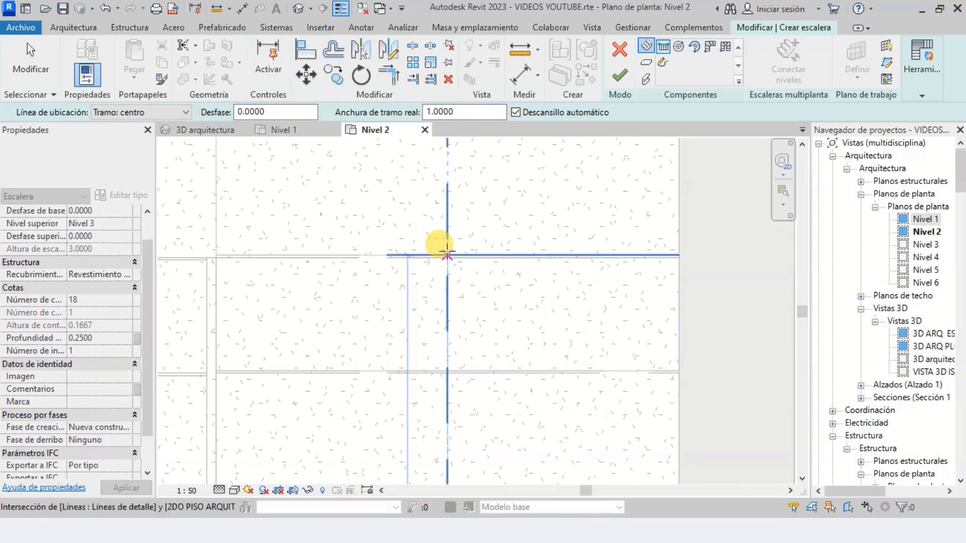
left_click(447, 251)
Draw the left-hand run 1.75 m long down its centre guide line, from the landing edge to the lowest riser, with an automatic landing
scroll(442, 251, "down", 3)
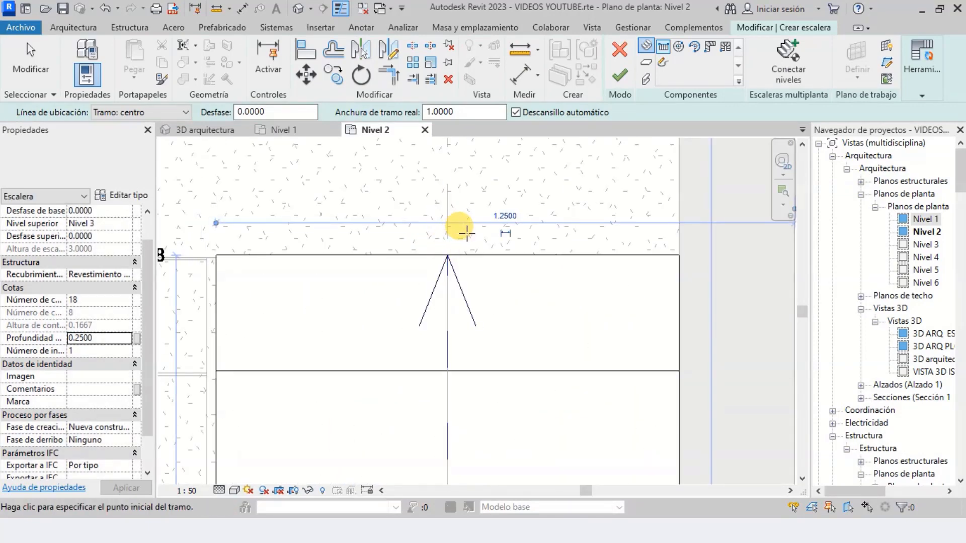
scroll(503, 242, "down", 1)
scroll(553, 222, "down", 2)
scroll(377, 204, "down", 1)
scroll(367, 222, "up", 3)
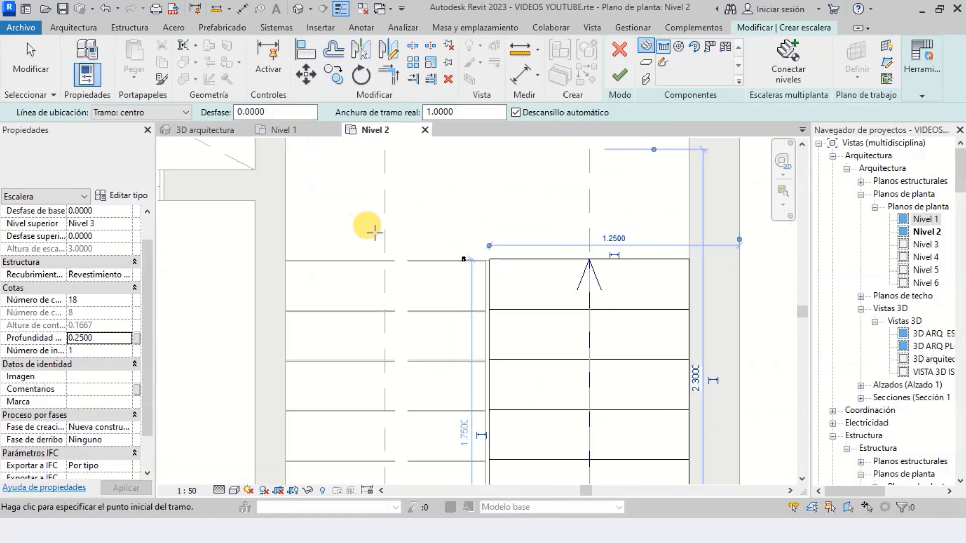
scroll(382, 251, "up", 2)
scroll(380, 257, "up", 2)
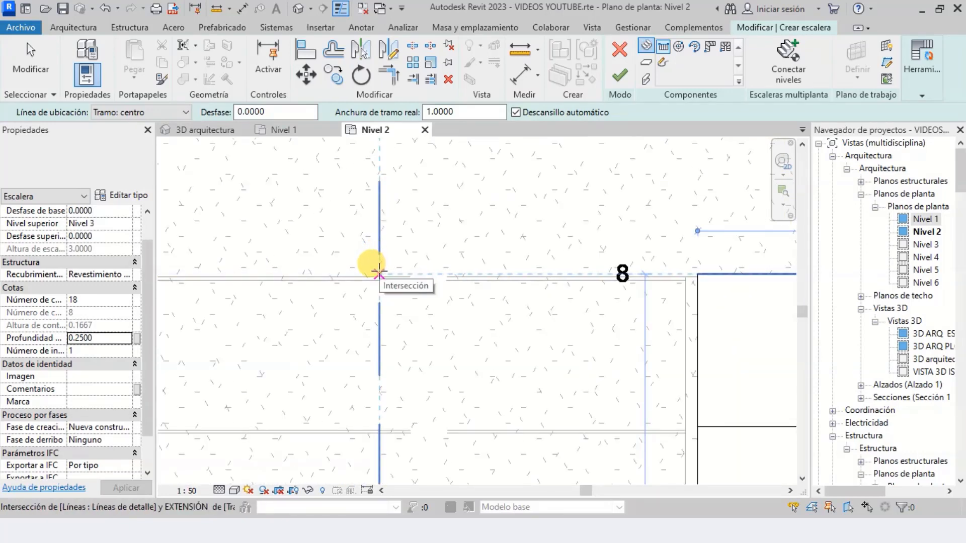
left_click(379, 273)
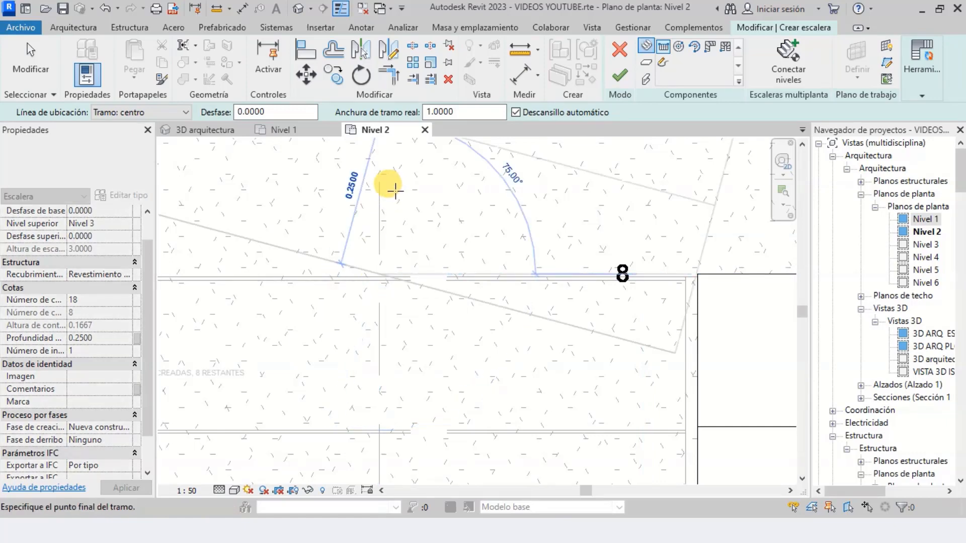
scroll(382, 201, "up", 3)
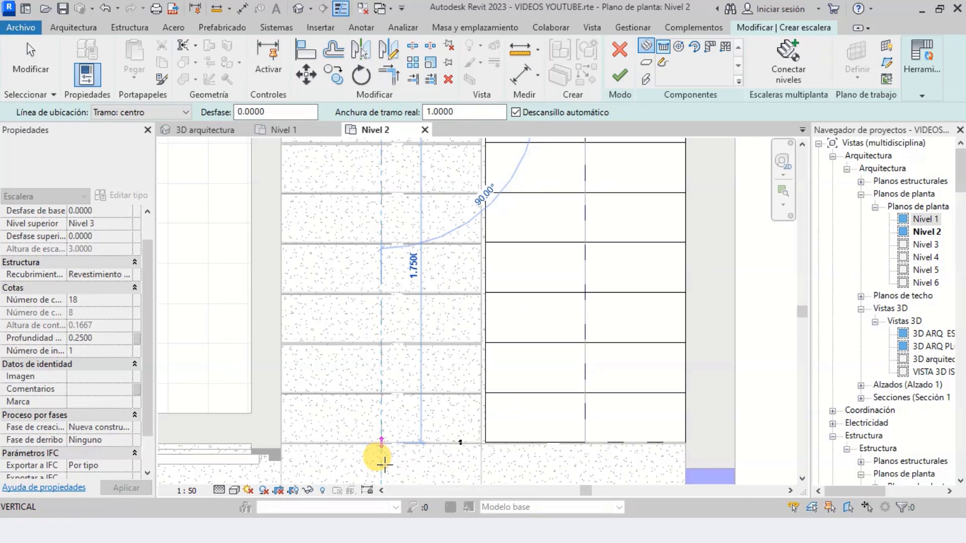
left_click(382, 458)
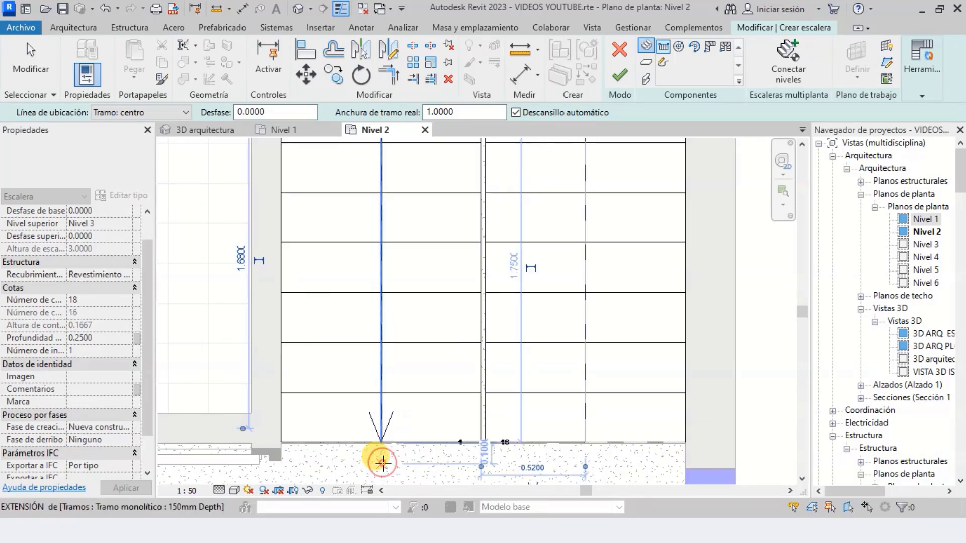
Review both runs and the landing in plan, end the run command and finish the stair
scroll(423, 369, "down", 2)
scroll(424, 371, "down", 1)
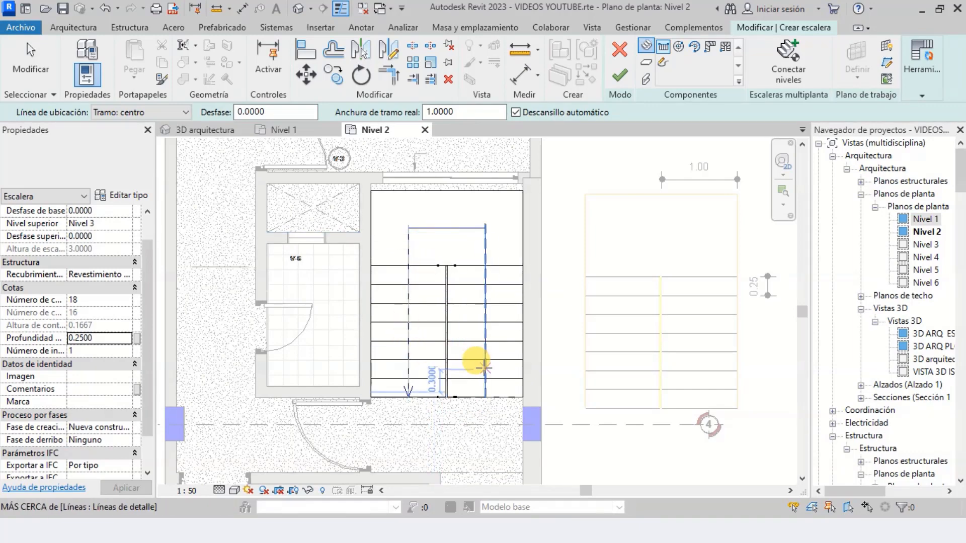
scroll(484, 364, "up", 2)
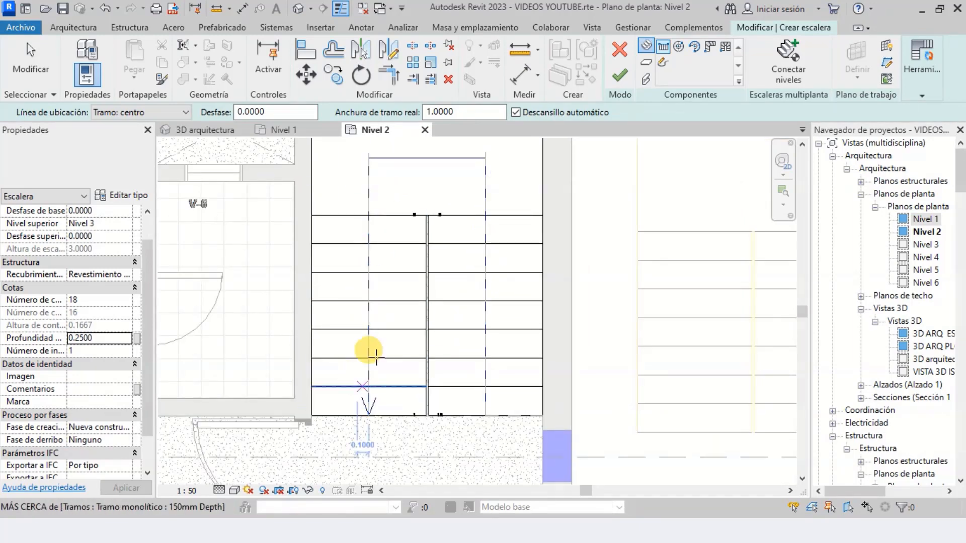
key("Escape")
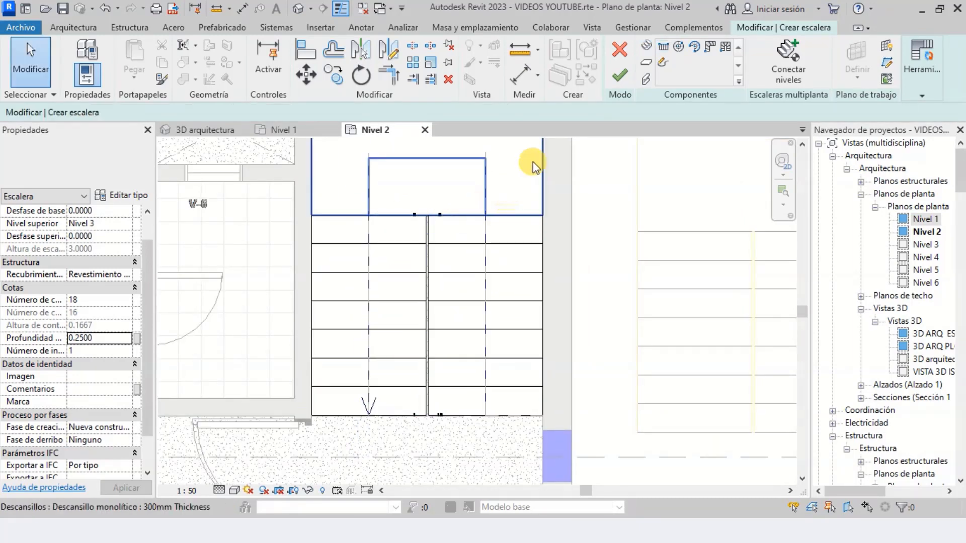
left_click(619, 80)
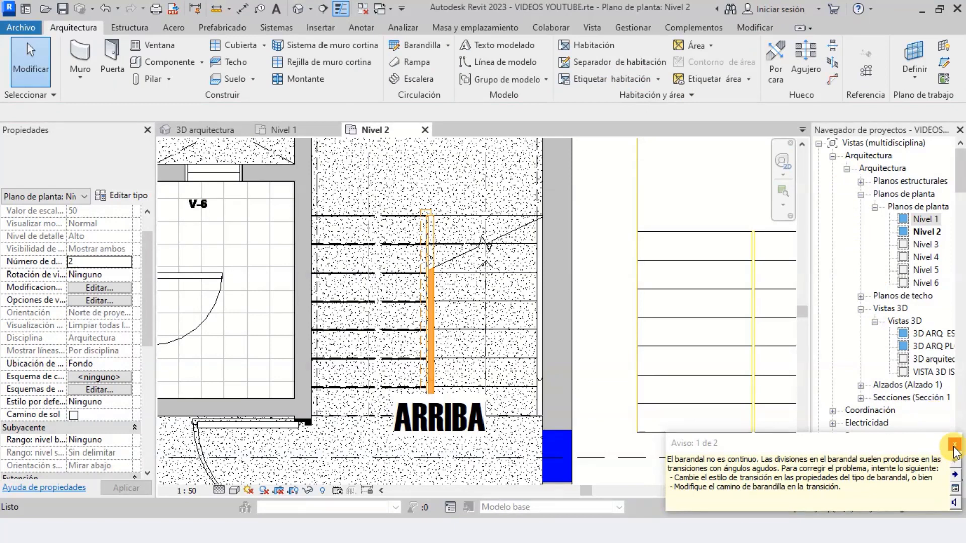
Dismiss the railing warning, select the new stair in plan to check its properties, and clear the selection
left_click(953, 446)
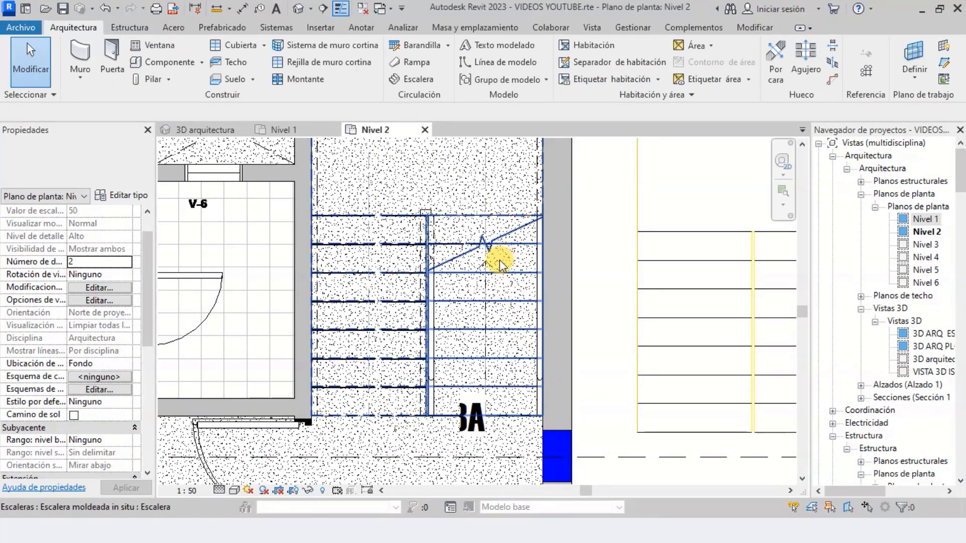
scroll(500, 260, "down", 3)
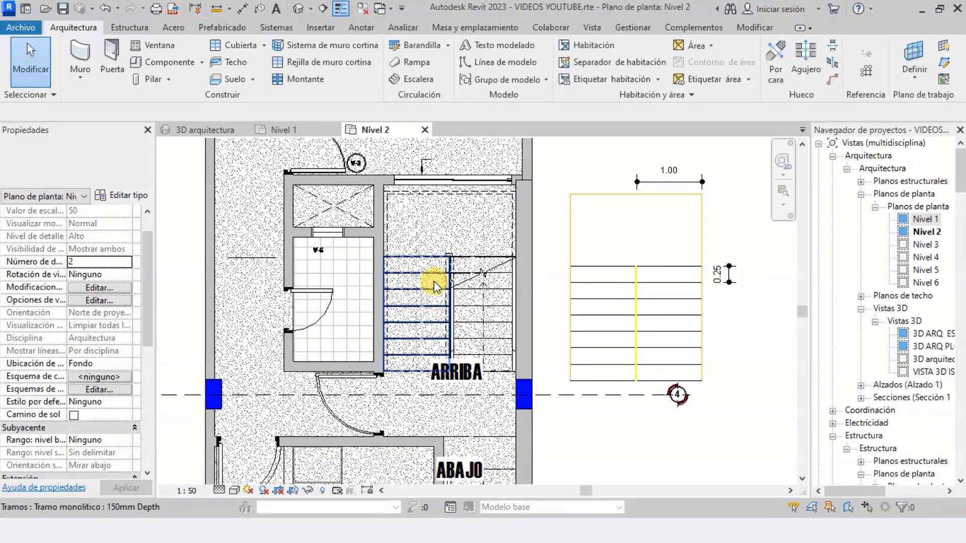
left_click(436, 280)
left_click(494, 271)
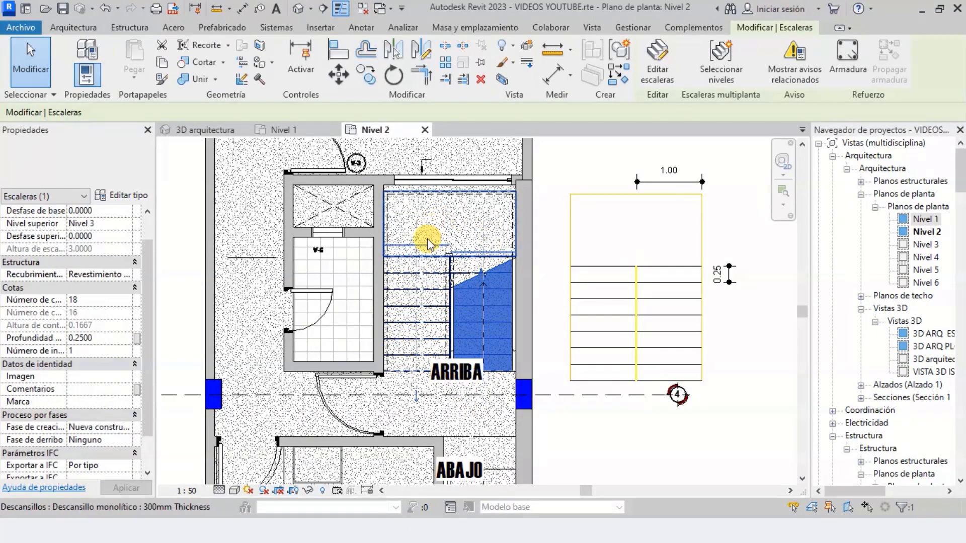
scroll(412, 312, "up", 2)
key("Escape")
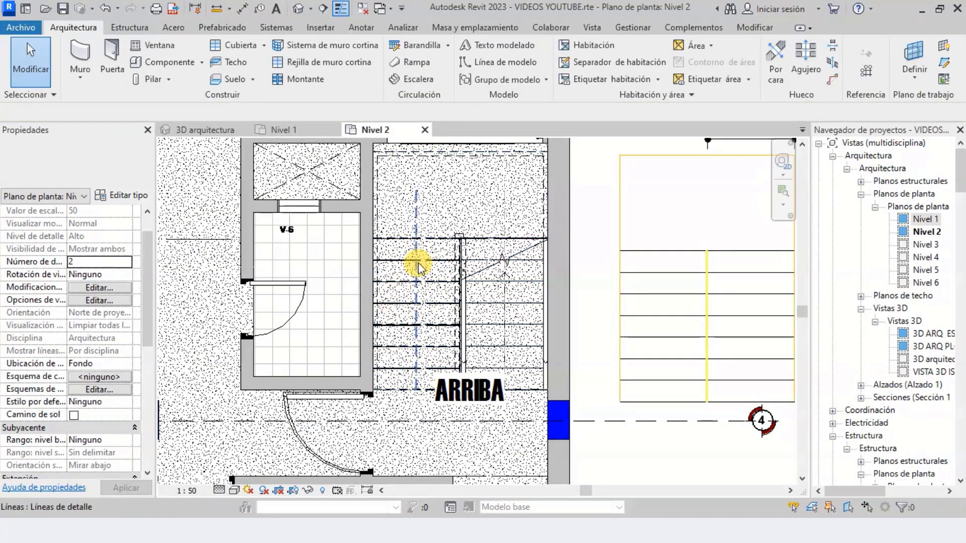
Open the 3D arquitectura view and locate the new U-shaped stair between Nivel 2 and Nivel 3
left_click(196, 130)
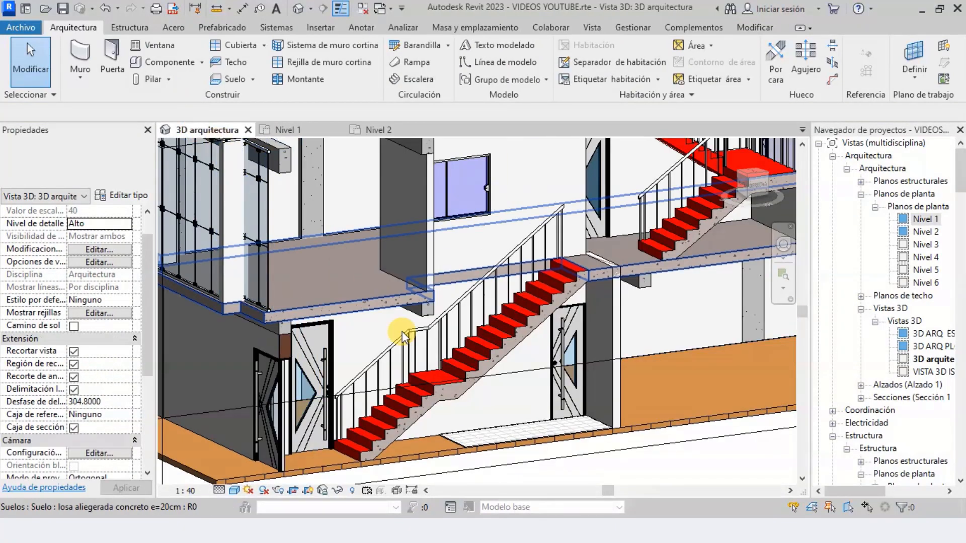
scroll(361, 426, "down", 3)
scroll(575, 273, "up", 6)
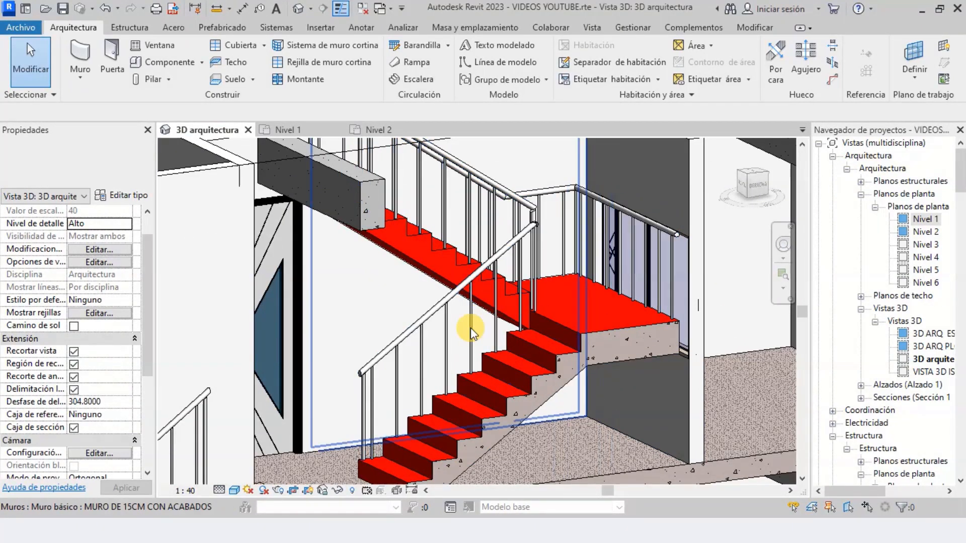
scroll(473, 406, "down", 3)
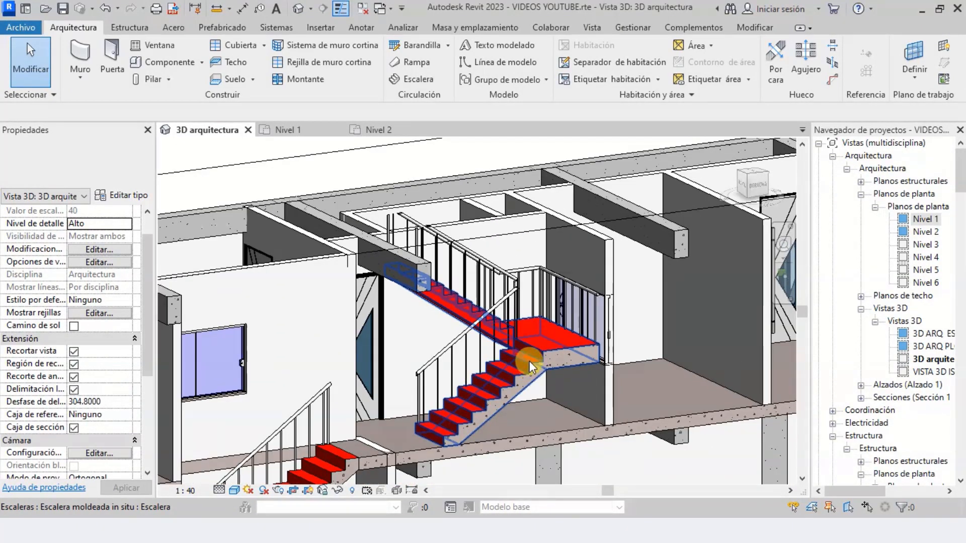
scroll(552, 338, "down", 3)
scroll(557, 340, "up", 2)
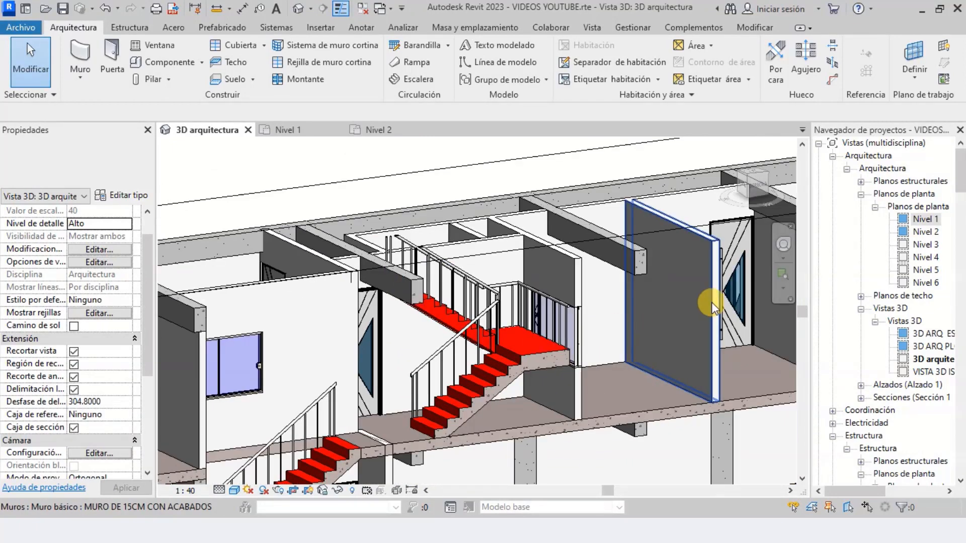
Inspect the new stair's two runs, landing and railings from the side in the 3D view
left_click(784, 244)
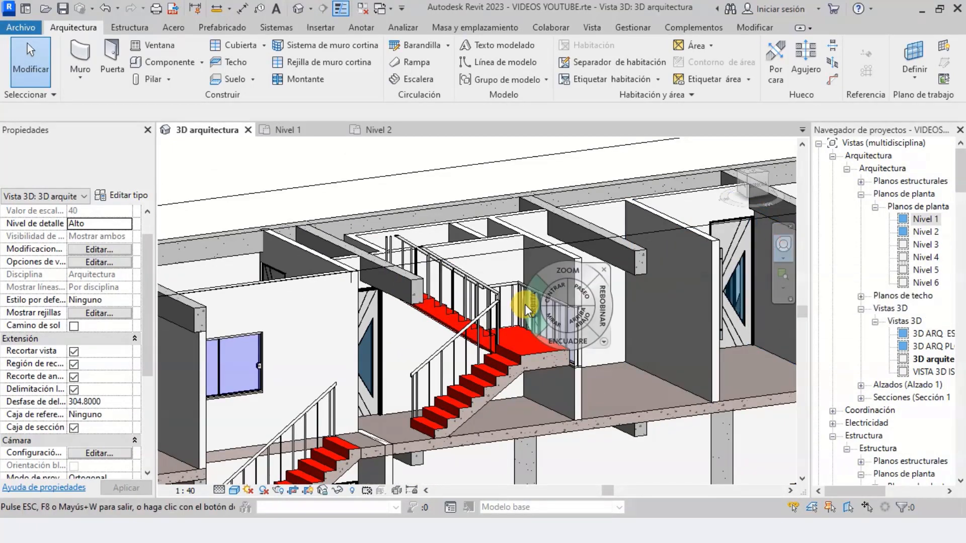
scroll(544, 300, "up", 1)
left_click_drag(539, 312, 451, 261)
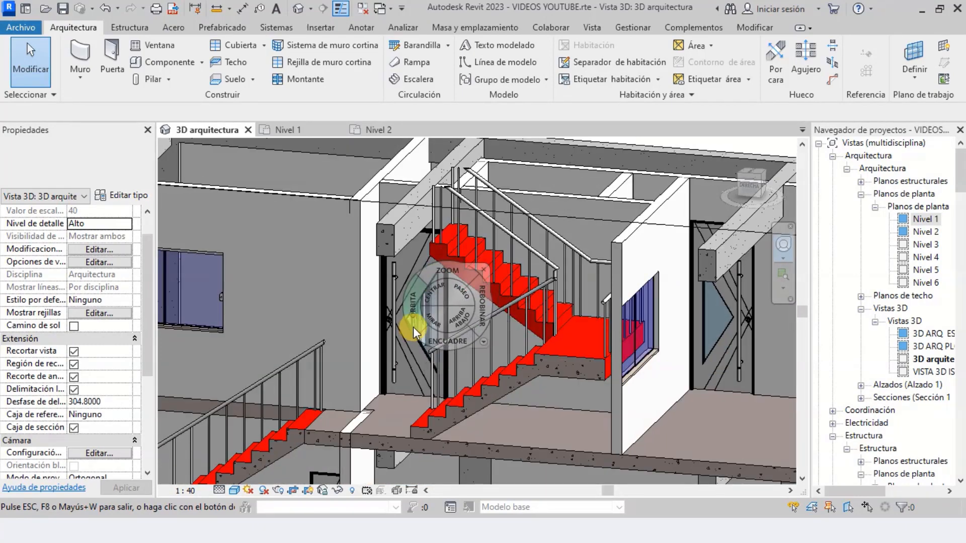
scroll(412, 324, "up", 2)
left_click_drag(413, 319, 433, 313)
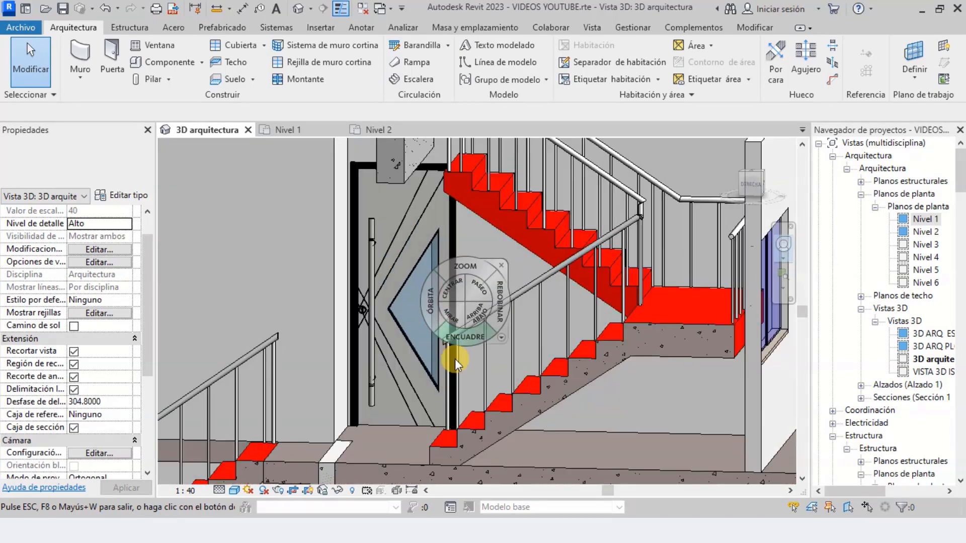
scroll(455, 357, "down", 3)
scroll(459, 270, "up", 3)
key("Escape")
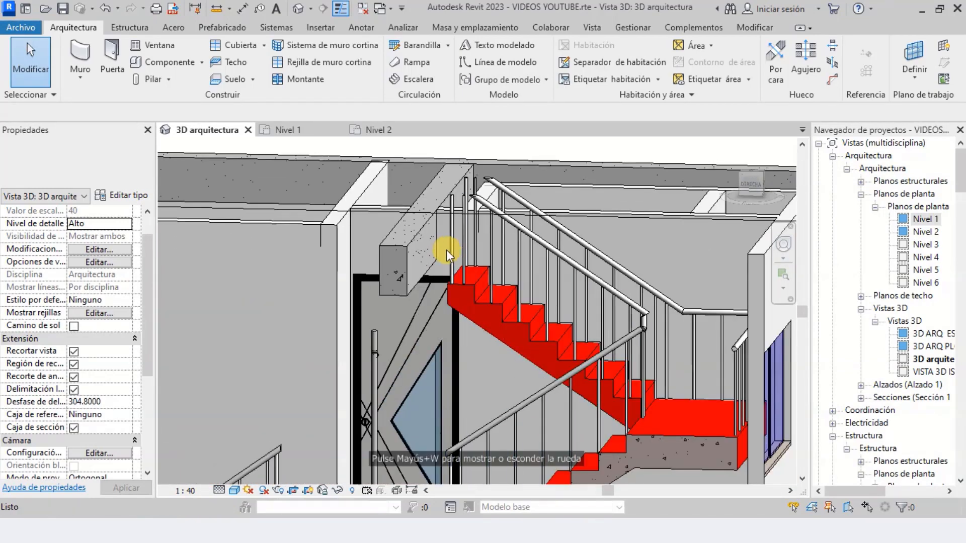
Examine the height of the upper run's last step against the adjacent concrete beam in 3D
scroll(463, 267, "down", 1)
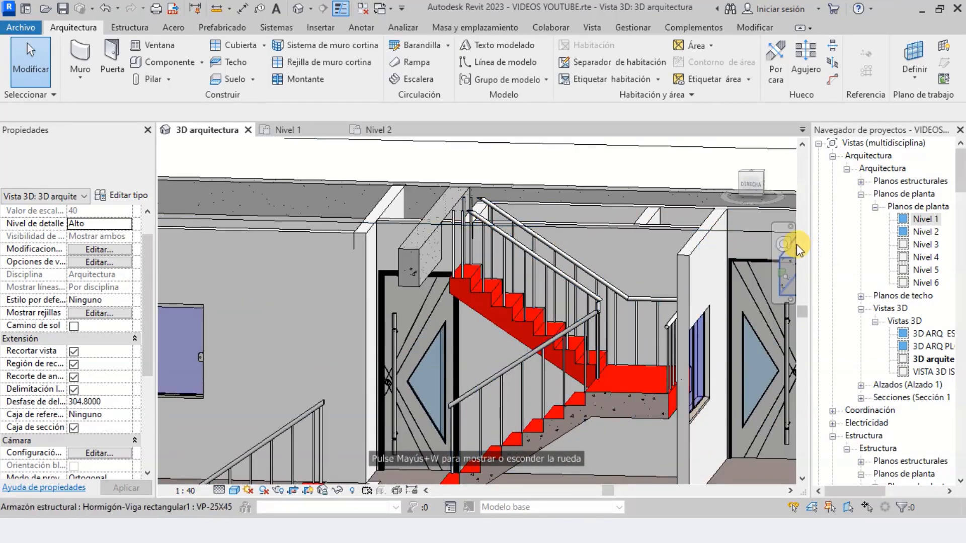
left_click(781, 245)
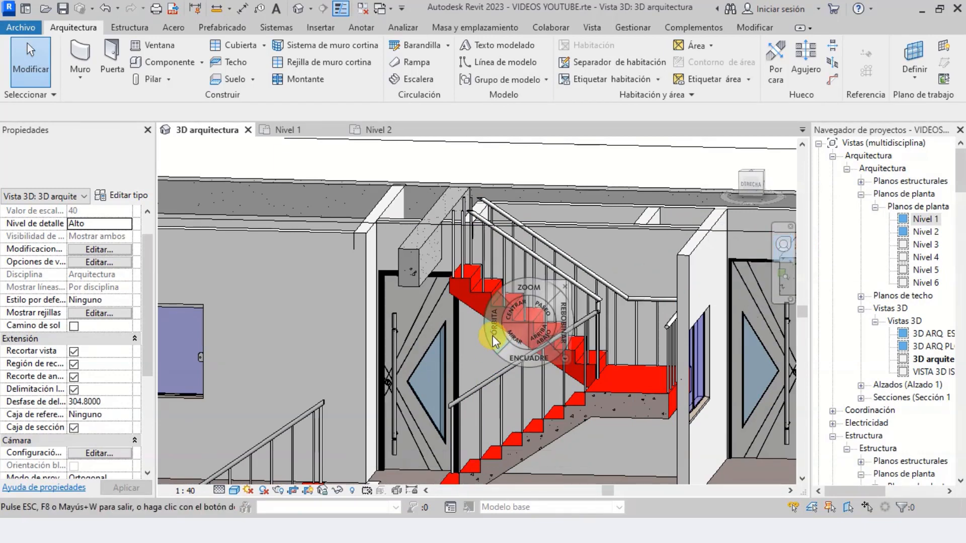
left_click_drag(493, 336, 470, 274)
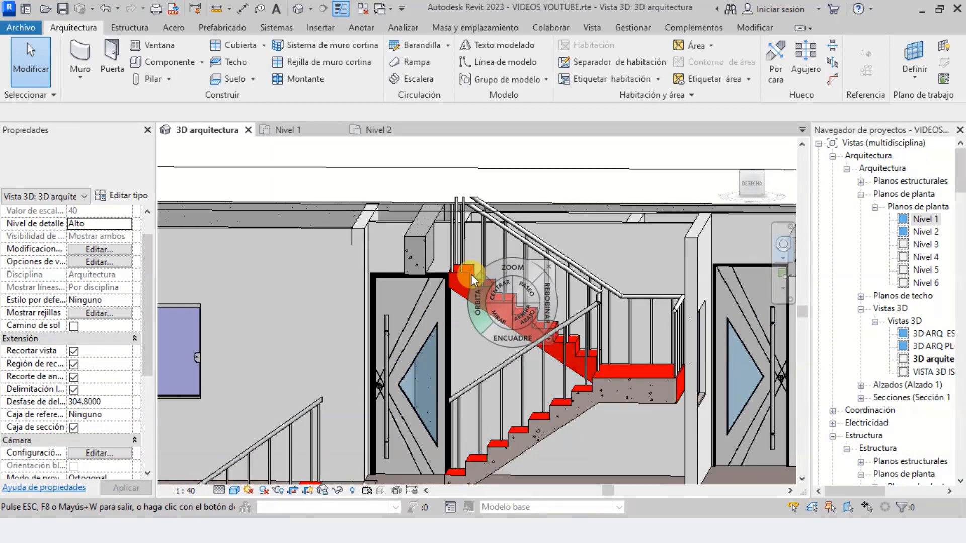
scroll(470, 274, "up", 5)
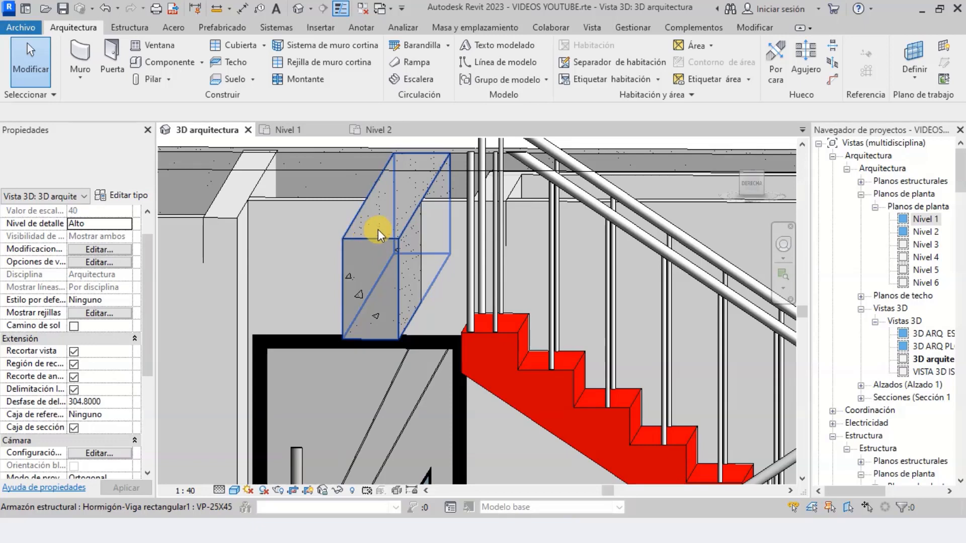
Set the desired number of risers of the Nivel 2 to Nivel 3 stair to 17, accepting the maximum riser height warning
left_click(519, 337)
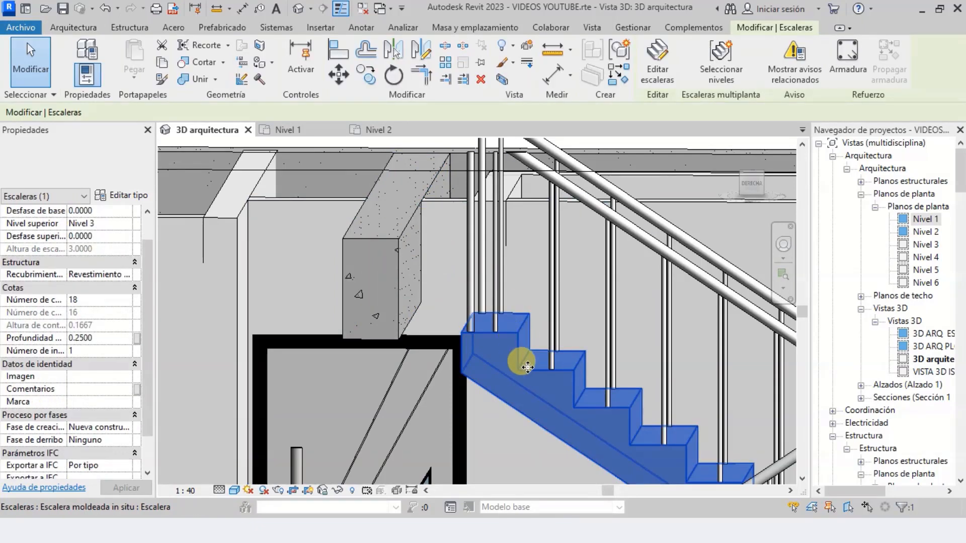
left_click(85, 299)
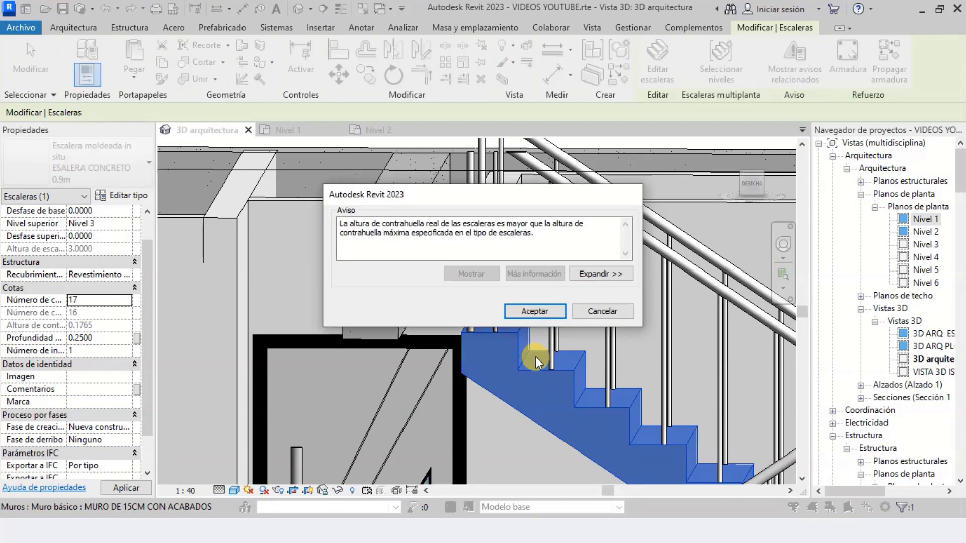
left_click(529, 310)
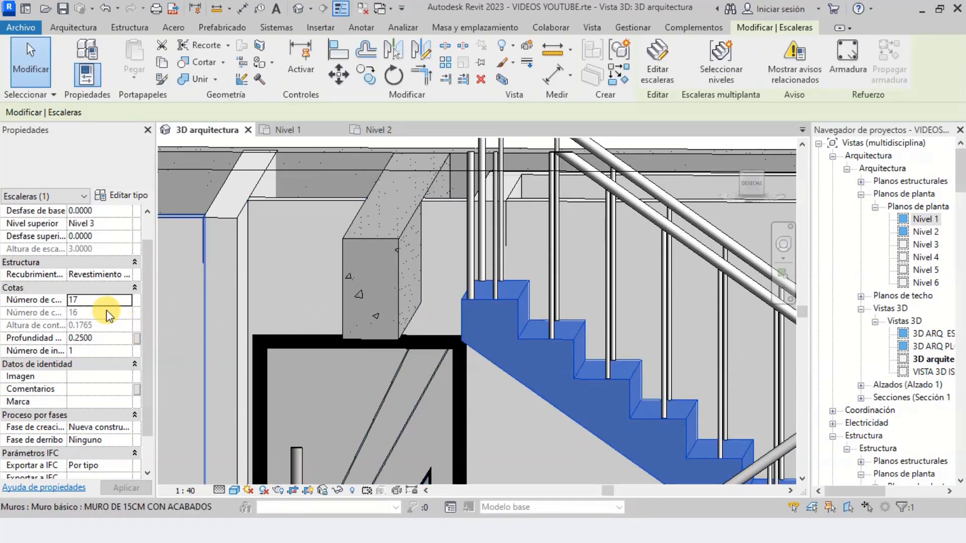
Open the stair's desired number of risers for editing again
double_click(104, 301)
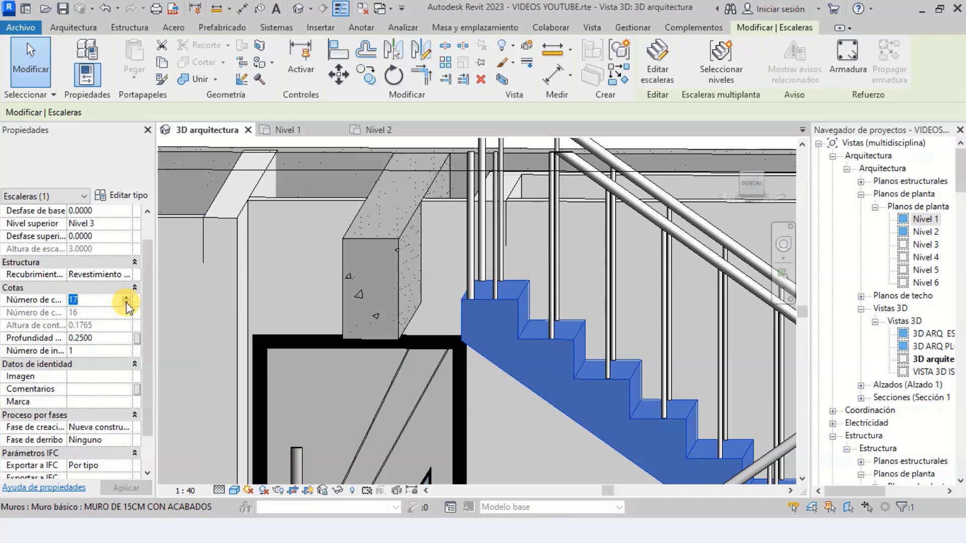
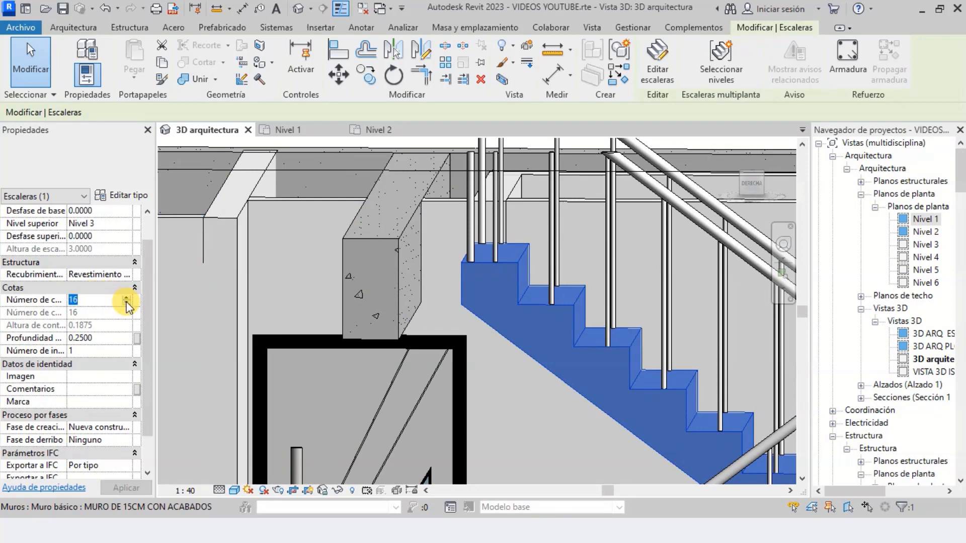
Set the desired number of risers of the Nivel 2 to Nivel 3 stair to 15
left_click(535, 312)
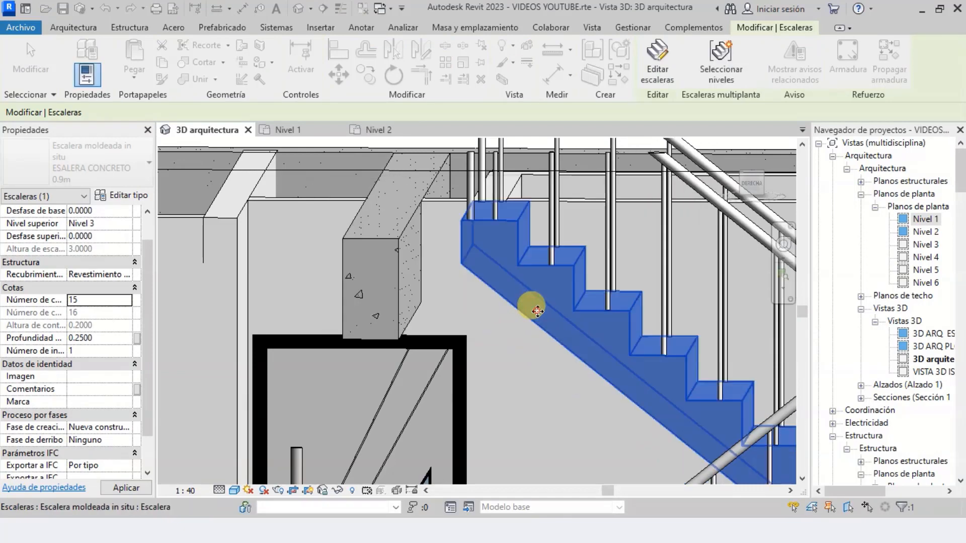
left_click(783, 245)
mouse_move(467, 349)
left_mouse_down()
mouse_move(510, 341)
mouse_move(487, 361)
mouse_move(464, 345)
mouse_move(475, 346)
left_mouse_up()
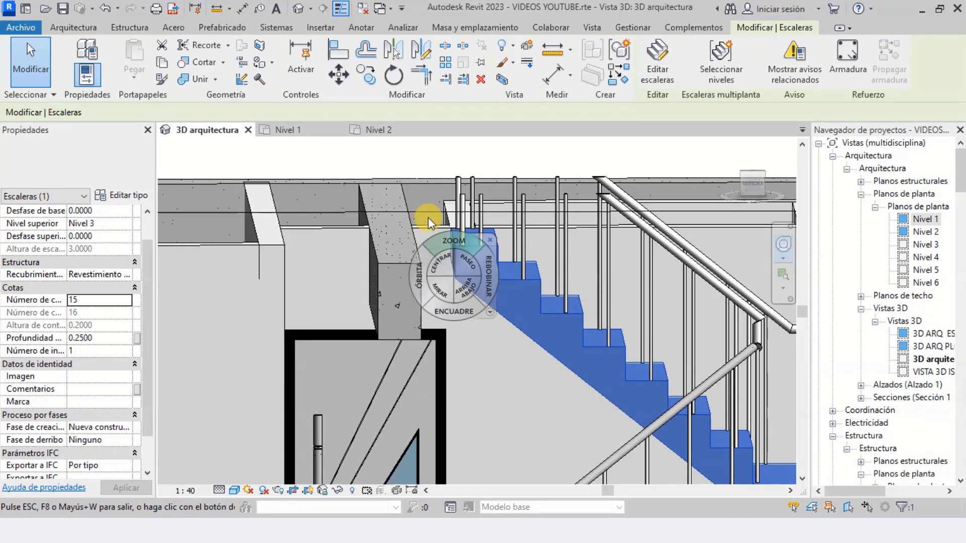
scroll(427, 215, "up", 3)
key("Escape")
key("Escape")
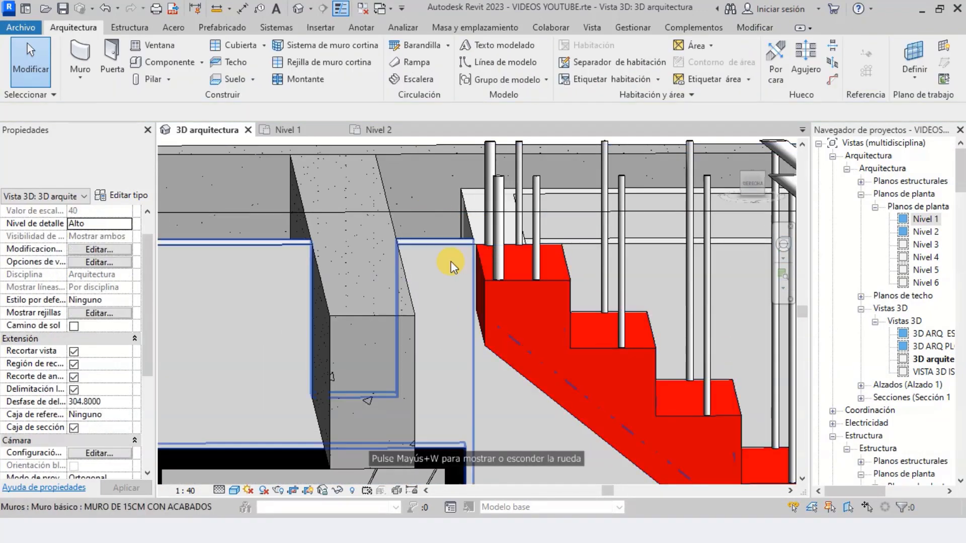
Examine how the upper run's top step aligns with the adjacent wall and concrete beam at Nivel 3
scroll(511, 261, "down", 2)
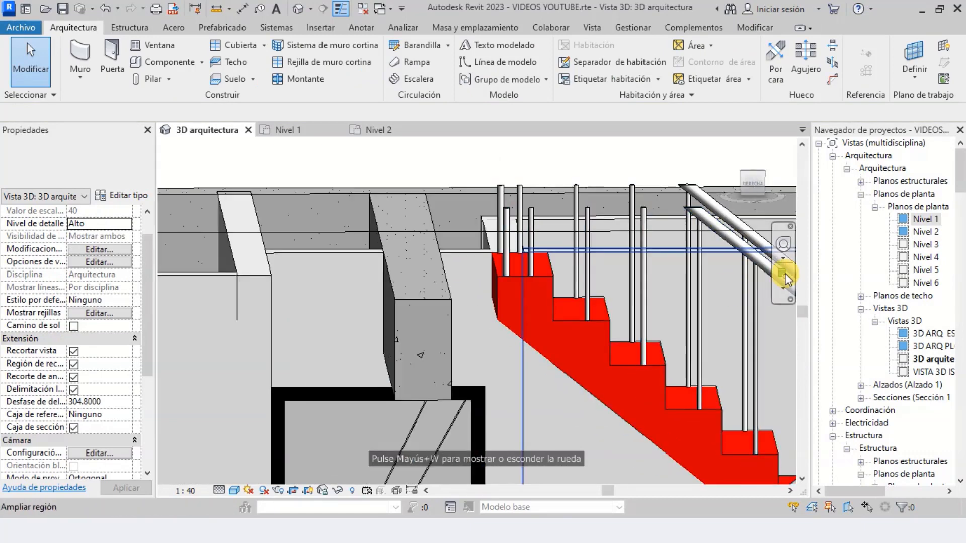
left_click(785, 245)
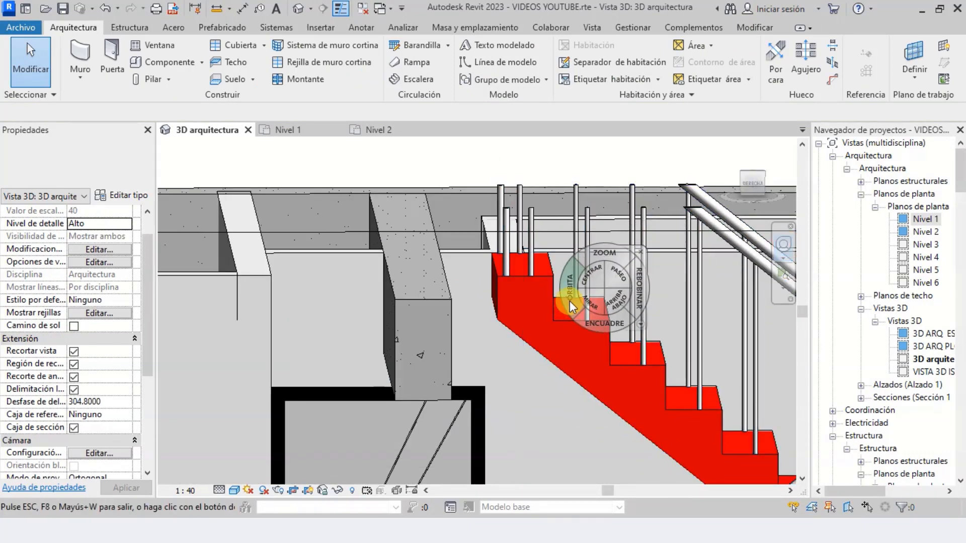
mouse_move(570, 301)
left_mouse_down()
mouse_move(542, 280)
mouse_move(568, 289)
mouse_move(568, 299)
left_mouse_up()
key("Escape")
scroll(475, 200, "up", 3)
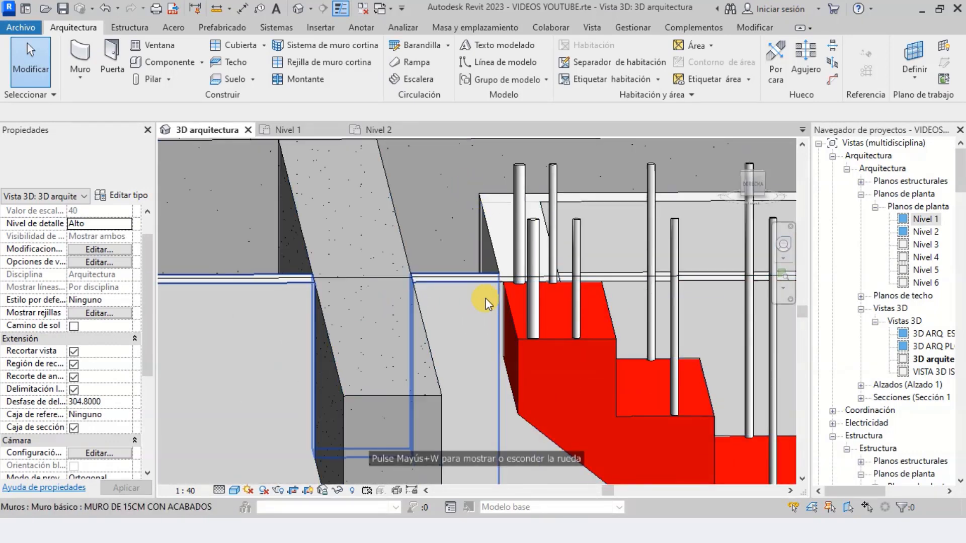
scroll(532, 296, "down", 6)
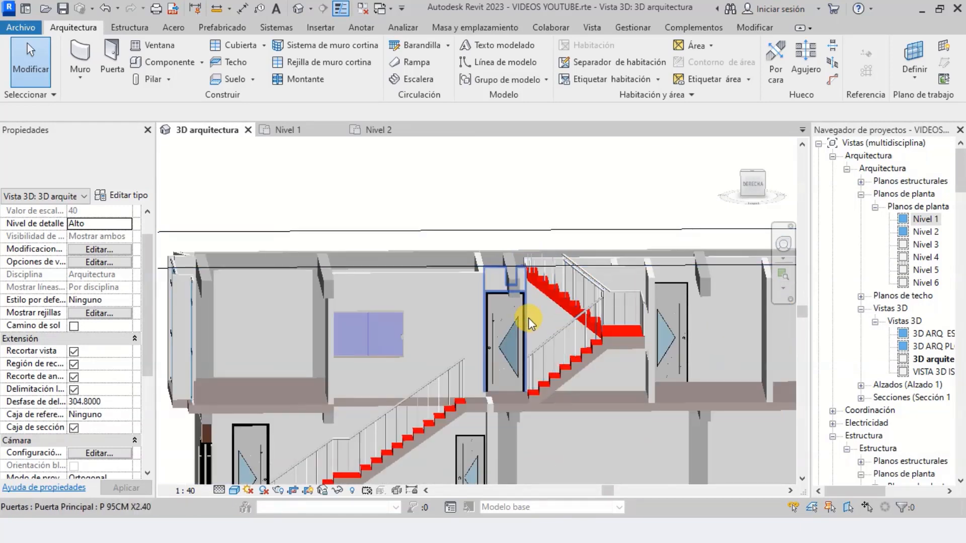
scroll(528, 318, "up", 2)
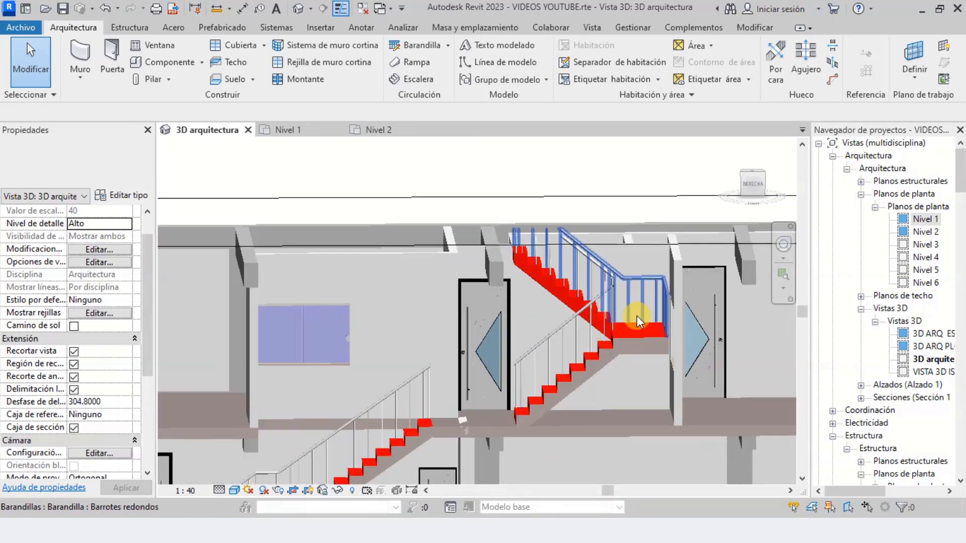
Raise the sliding window beside the stair landing by setting its sill height to 1.80 m
left_click(783, 251)
left_click_drag(700, 315, 601, 382)
scroll(611, 377, "up", 4)
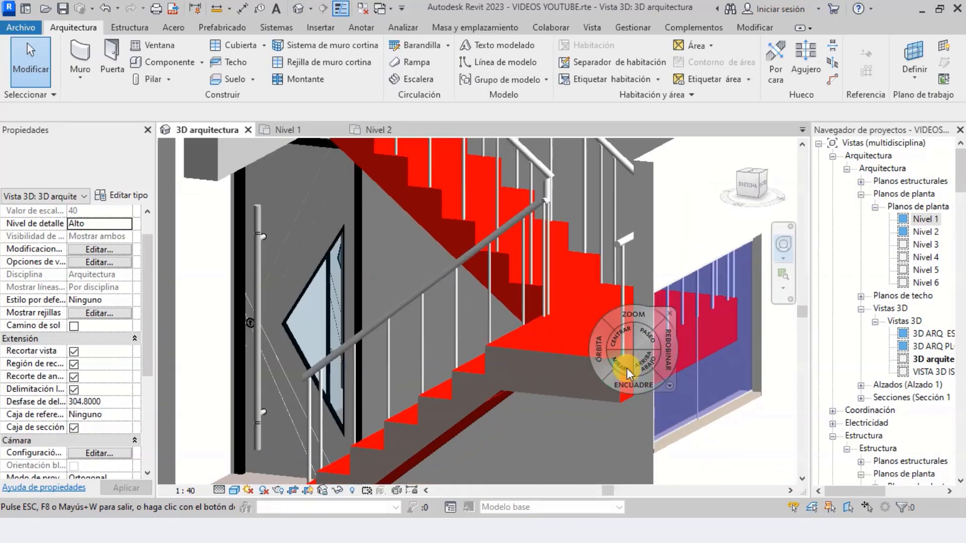
key("Escape")
scroll(590, 346, "down", 1)
scroll(590, 345, "down", 2)
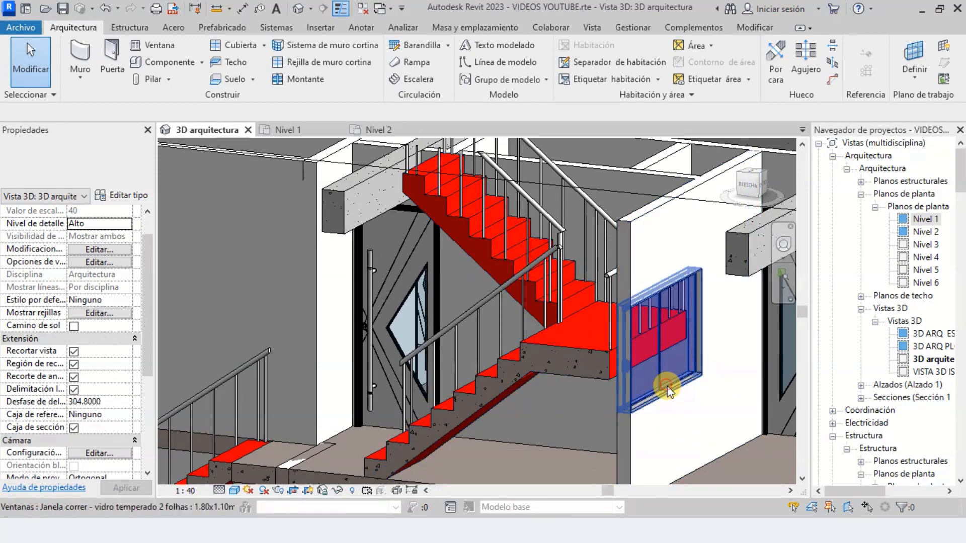
left_click(660, 333)
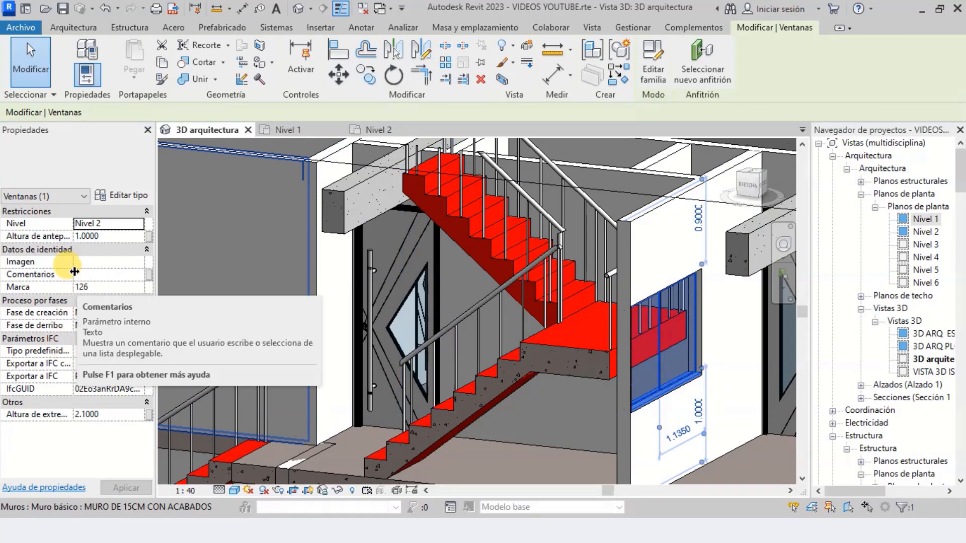
left_click(108, 237)
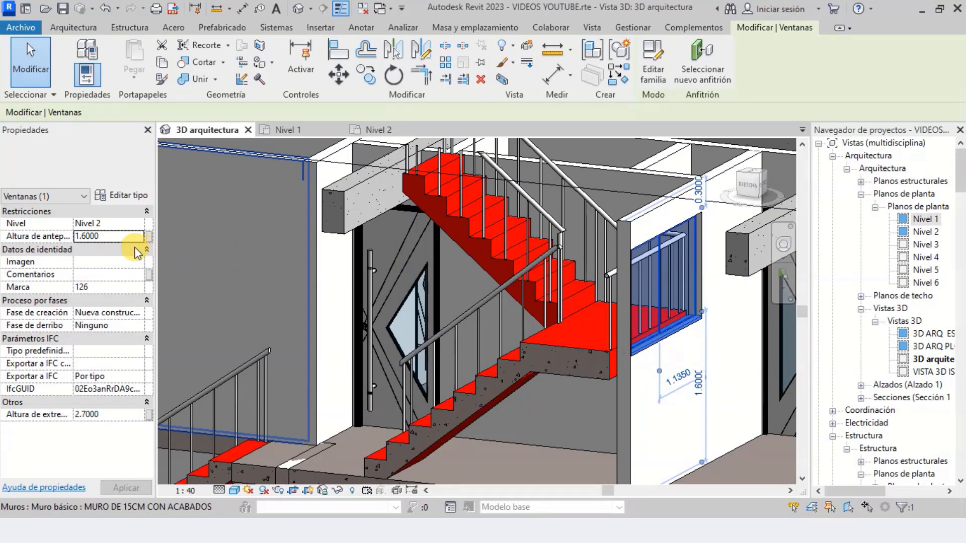
double_click(117, 237)
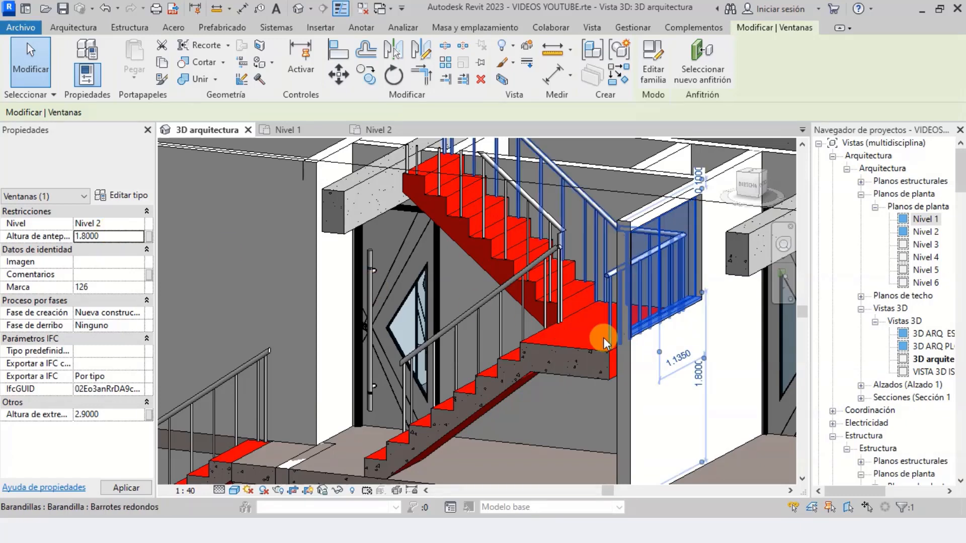
scroll(652, 350, "up", 2)
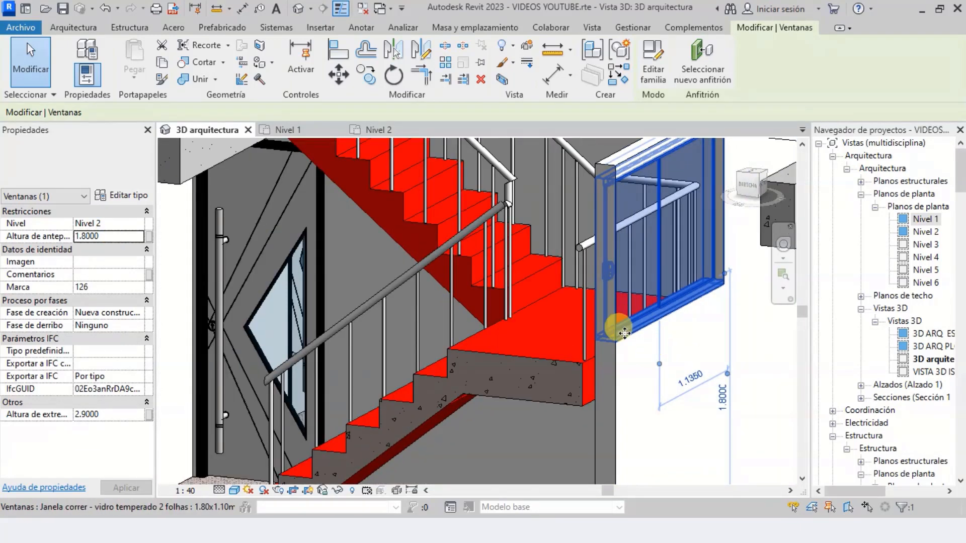
scroll(654, 310, "down", 4)
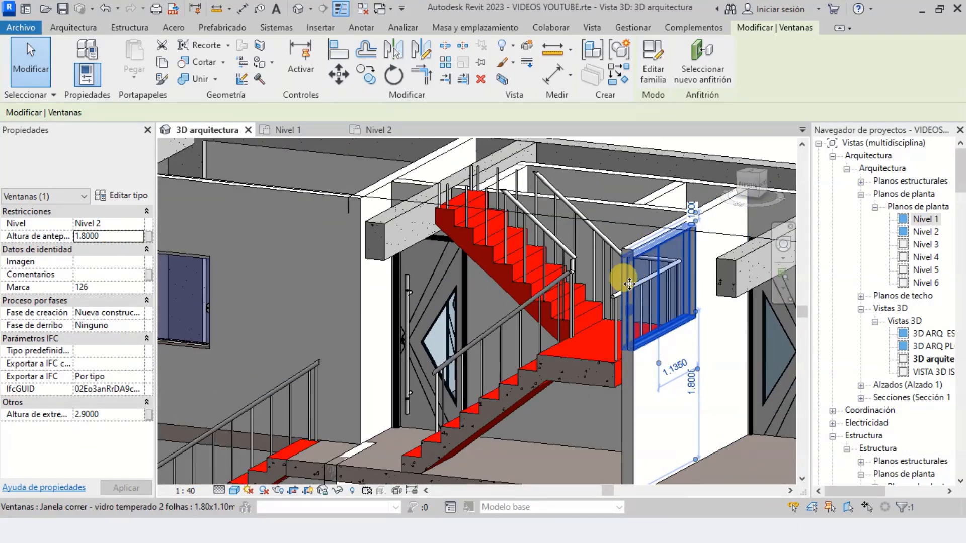
key("Escape")
scroll(629, 335, "up", 3)
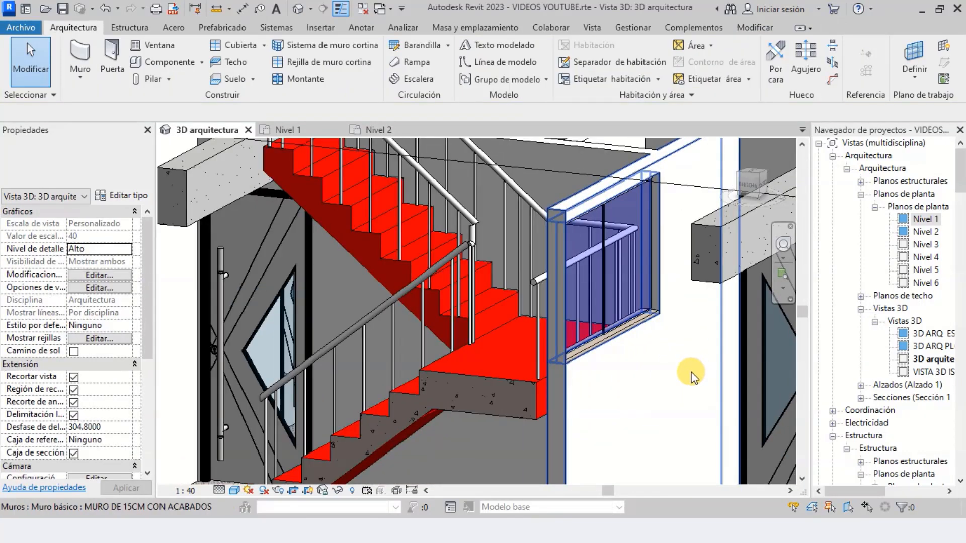
scroll(664, 423, "down", 2)
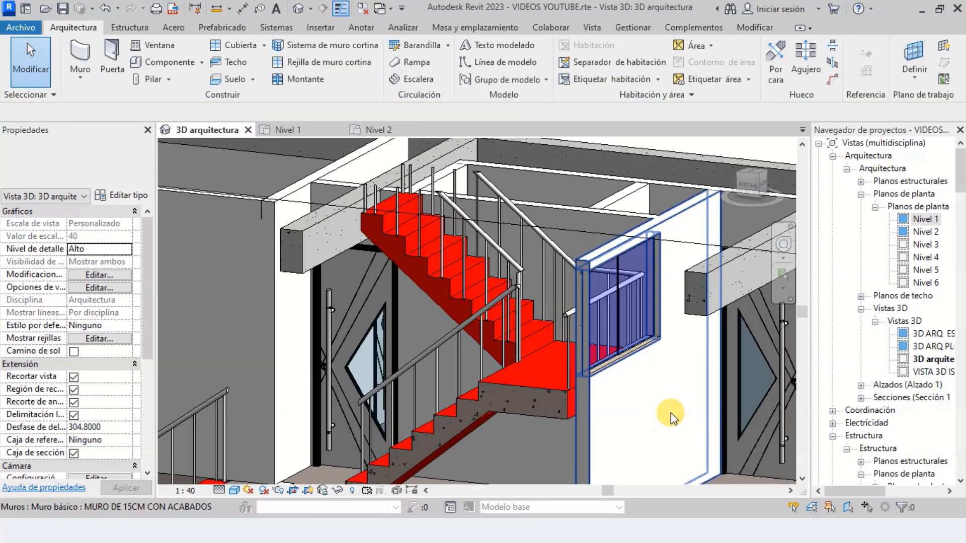
Delete the outer railing running along the wall side of the upper stair and its landing
left_click(783, 246)
left_click_drag(532, 315, 578, 347)
scroll(547, 391, "down", 2)
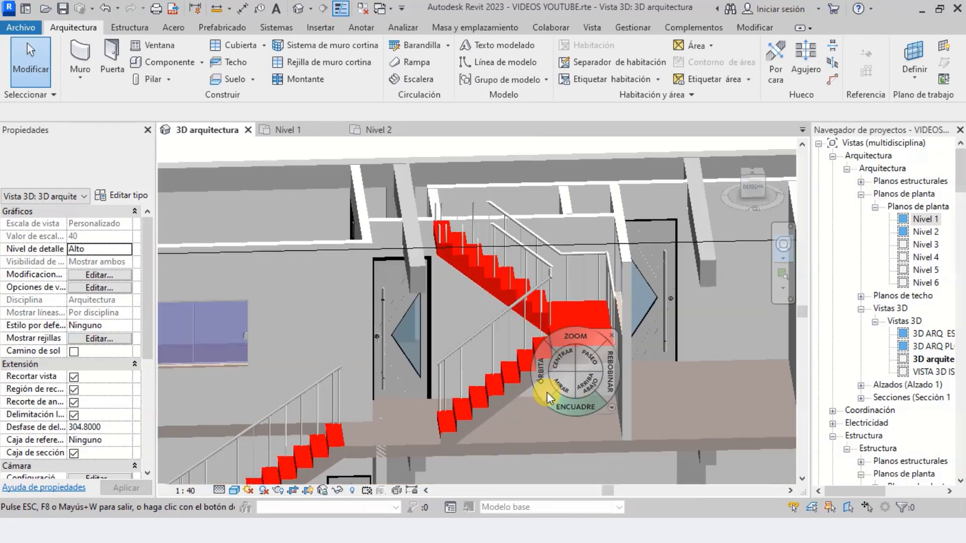
key("Escape")
scroll(612, 254, "up", 3)
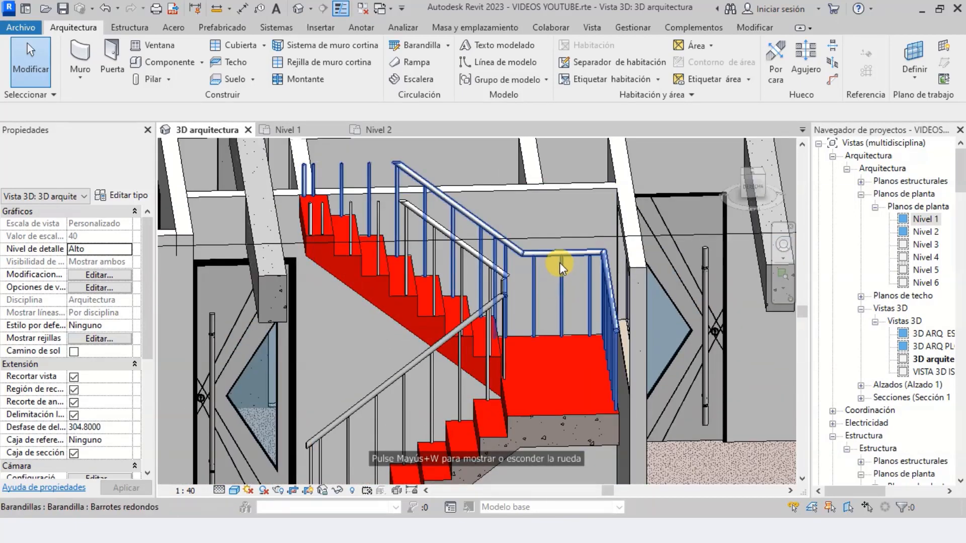
left_click(563, 251)
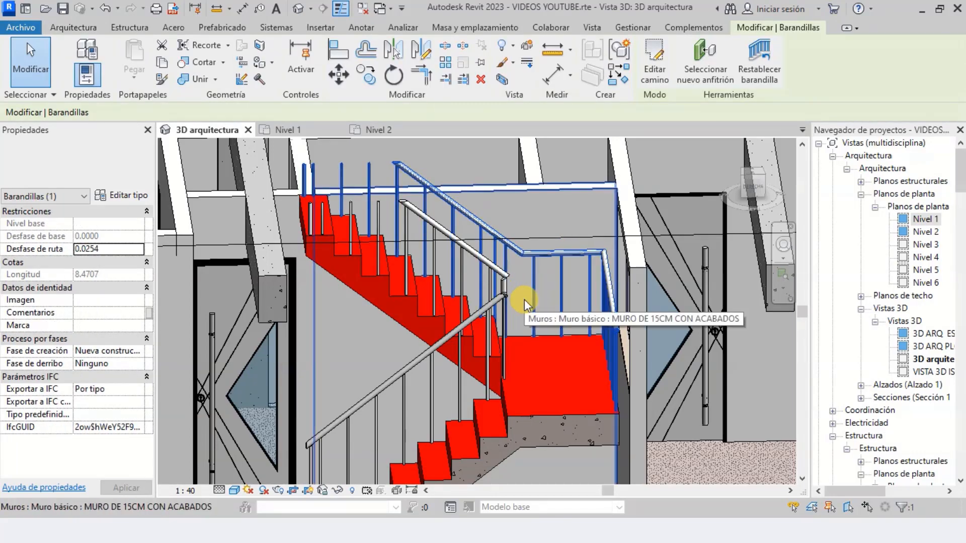
key("Escape")
scroll(528, 321, "down", 2)
scroll(482, 389, "up", 3)
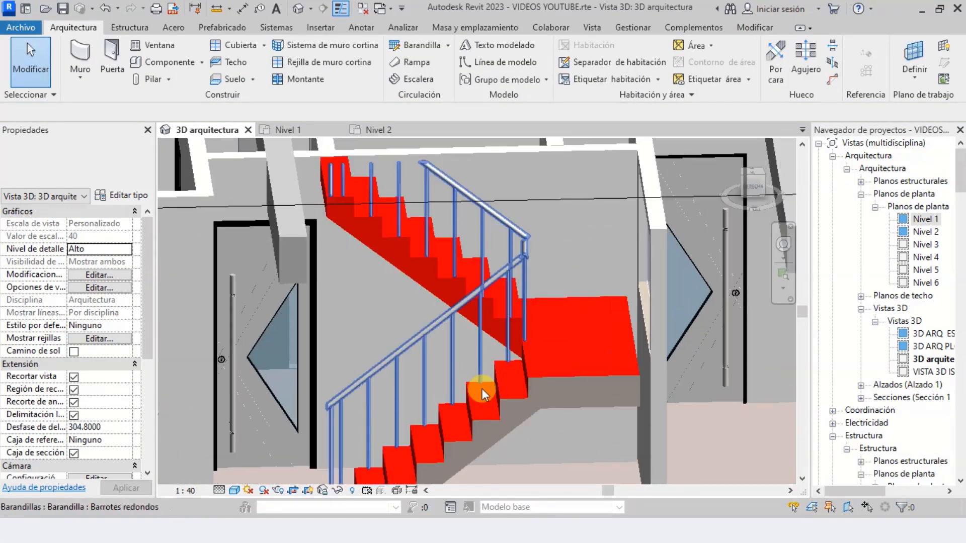
Raise the top face of the 3D section box until the upper stair's inner railing is fully included
scroll(498, 363, "down", 3)
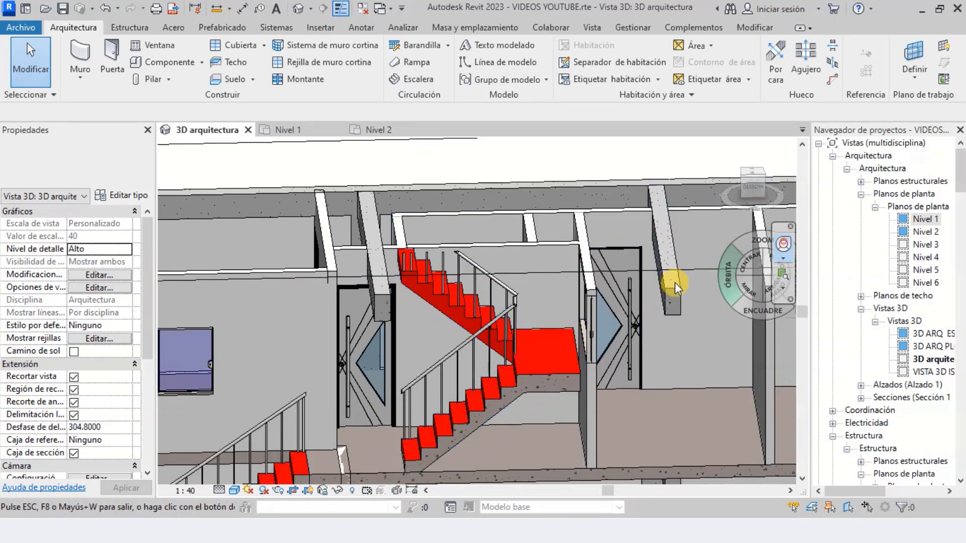
mouse_move(563, 330)
left_mouse_down()
mouse_move(578, 308)
mouse_move(551, 319)
mouse_move(560, 318)
left_mouse_up()
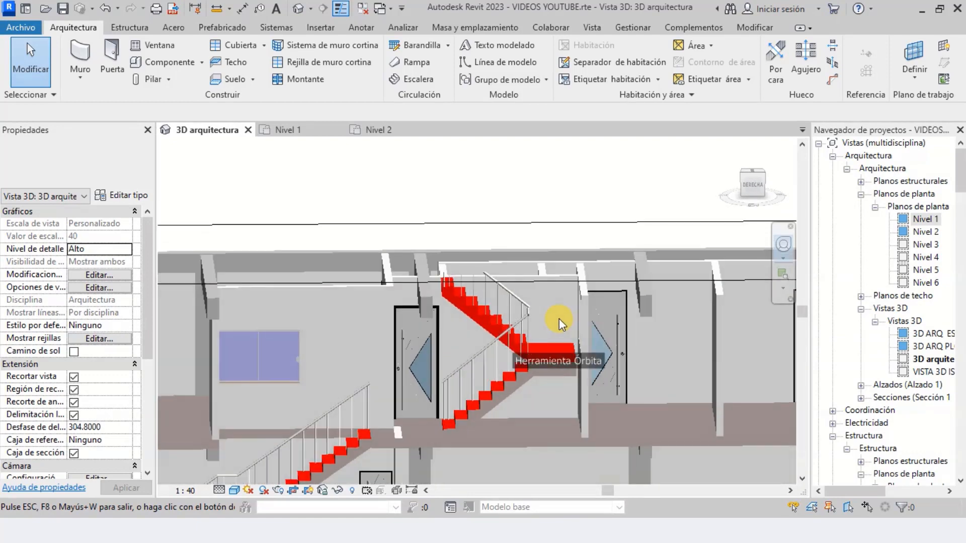
scroll(491, 296, "up", 3)
key("Escape")
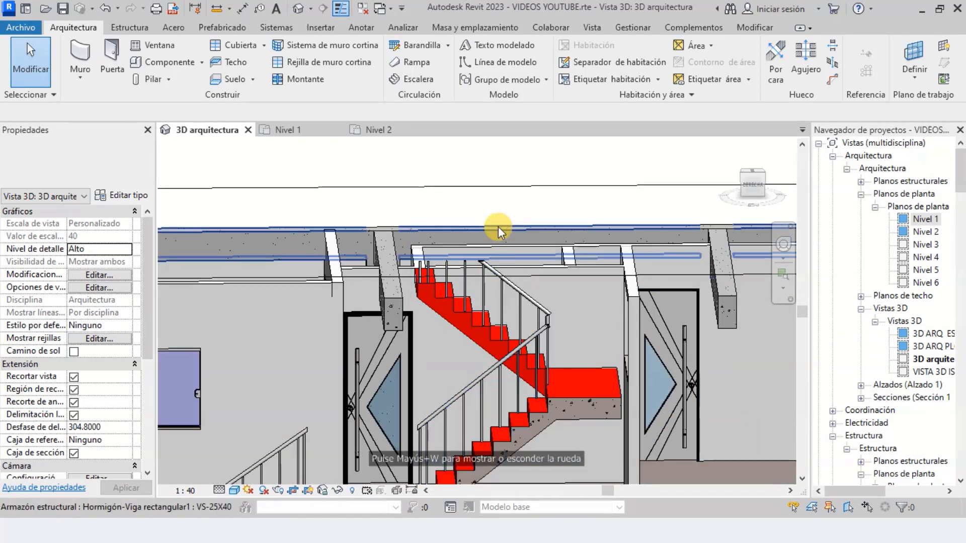
left_click(504, 185)
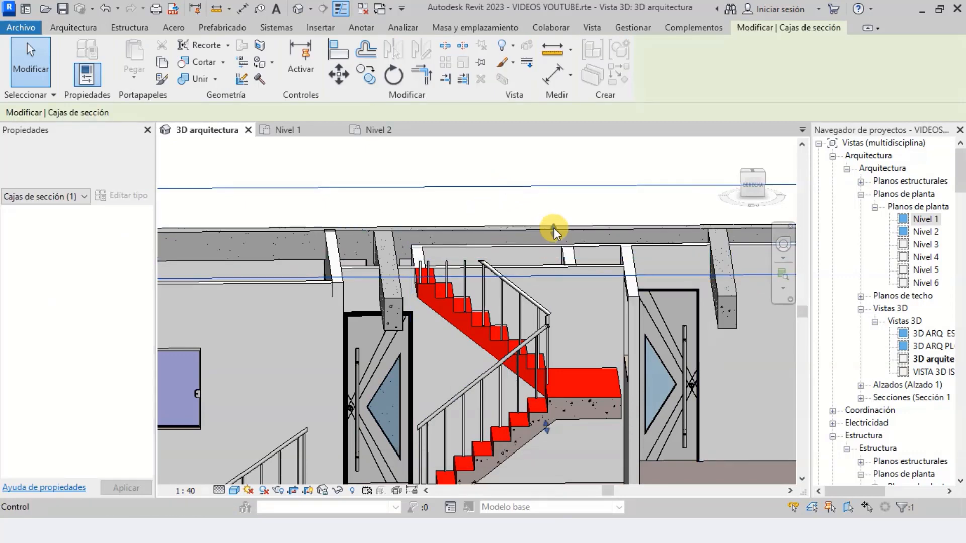
left_click_drag(553, 229, 556, 185)
scroll(511, 364, "down", 3)
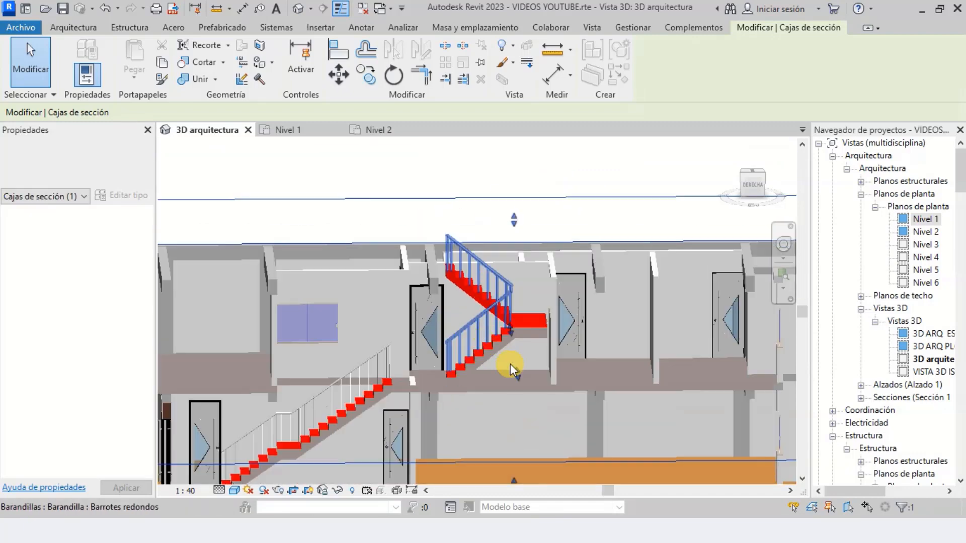
scroll(692, 245, "up", 2)
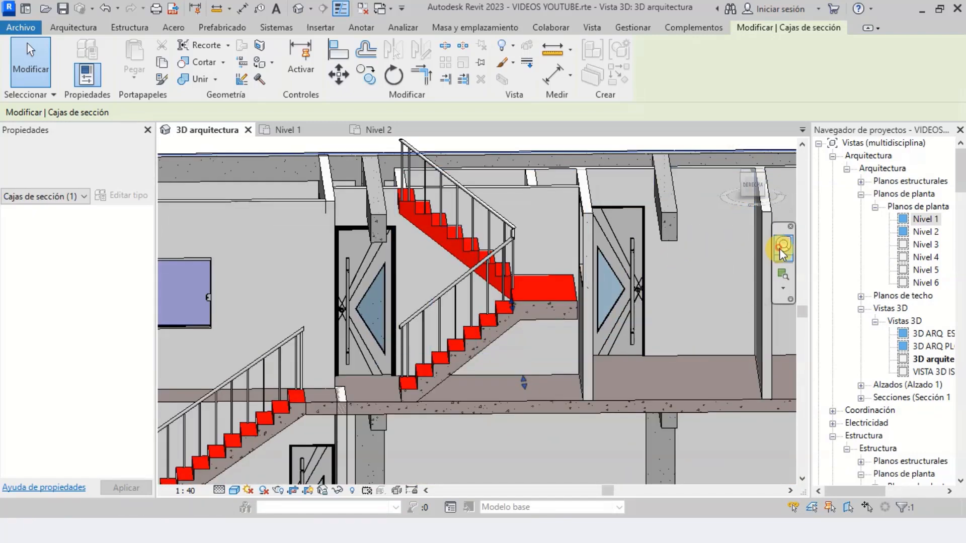
Inspect the upper stair's landing and inner railing from another angle, ending with the section box deselected
mouse_move(500, 297)
left_mouse_down()
mouse_move(433, 300)
mouse_move(424, 285)
mouse_move(505, 275)
mouse_move(579, 282)
mouse_move(597, 294)
left_mouse_up()
scroll(584, 306, "up", 4)
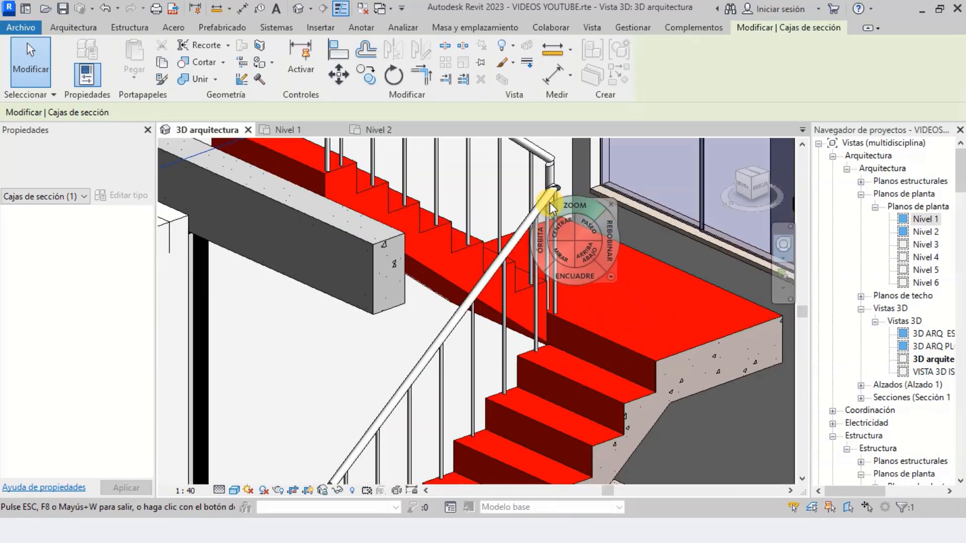
scroll(570, 187, "down", 2)
scroll(570, 194, "down", 2)
scroll(611, 287, "down", 2)
key("Escape")
key("Escape")
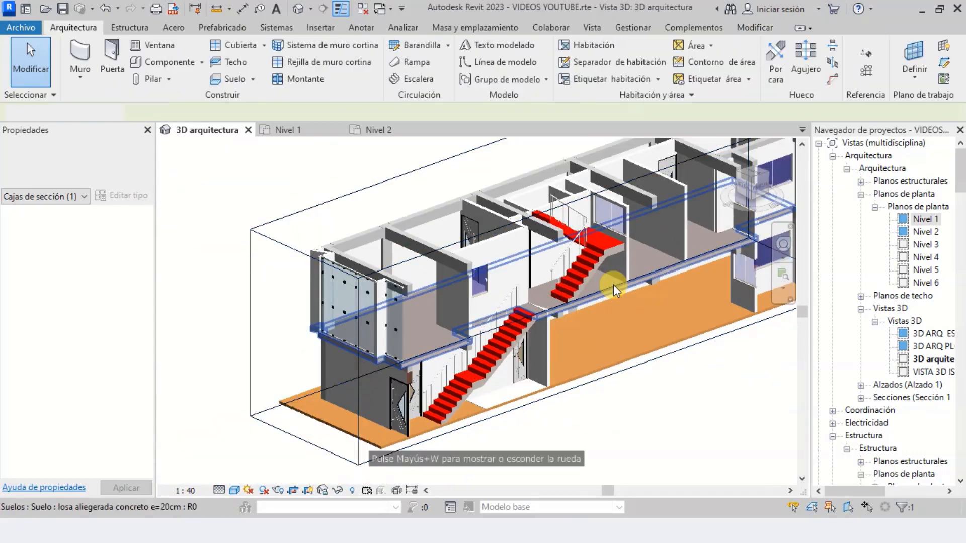
Review the Nivel 1 to Nivel 2 stair, its arrival at the floor slab and the upper stair in 3D
scroll(496, 360, "up", 1)
scroll(399, 414, "up", 3)
scroll(424, 333, "up", 1)
scroll(400, 405, "down", 1)
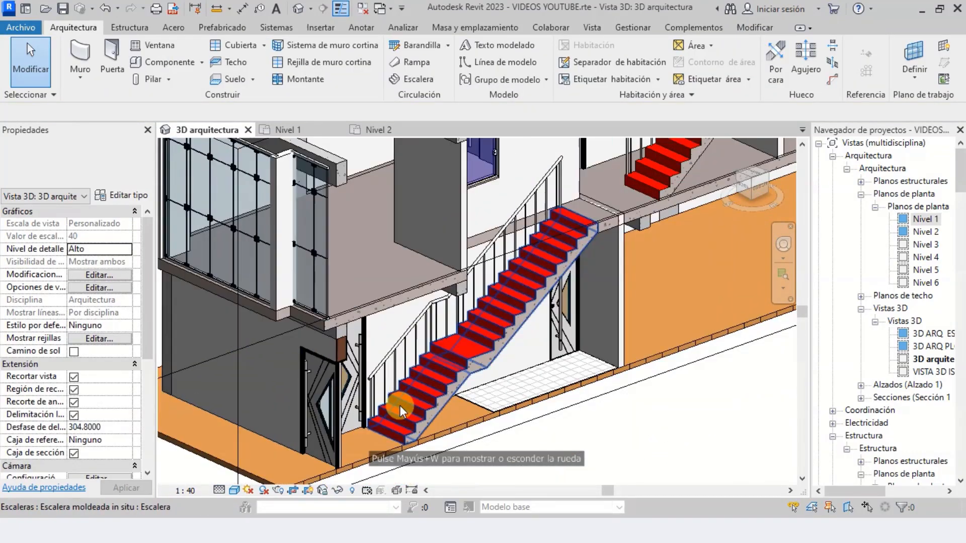
scroll(366, 424, "up", 2)
scroll(356, 456, "down", 3)
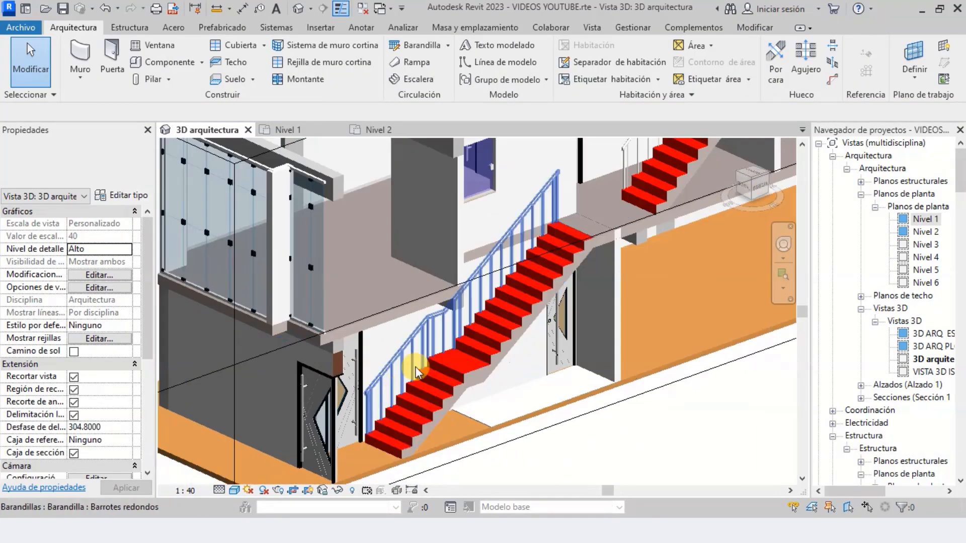
scroll(419, 394, "up", 1)
scroll(407, 413, "up", 2)
scroll(437, 368, "down", 2)
scroll(506, 329, "up", 2)
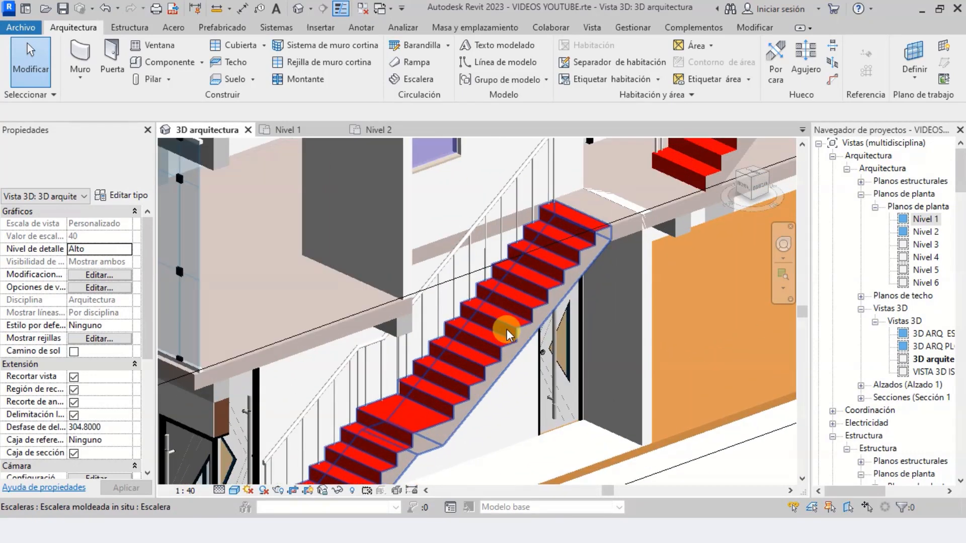
scroll(507, 329, "up", 2)
scroll(445, 369, "down", 2)
scroll(479, 331, "down", 1)
scroll(523, 302, "up", 2)
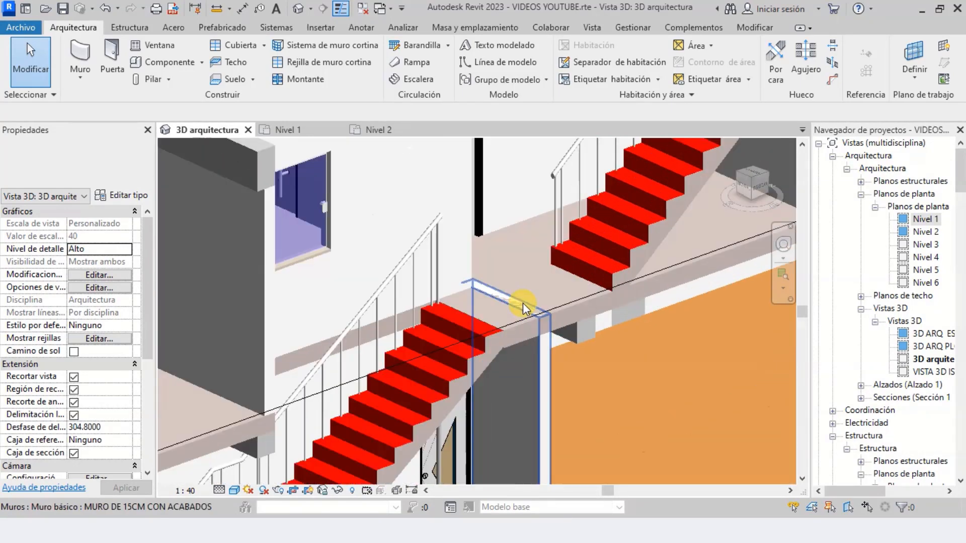
scroll(482, 327, "down", 1)
scroll(481, 326, "up", 1)
scroll(457, 362, "down", 3)
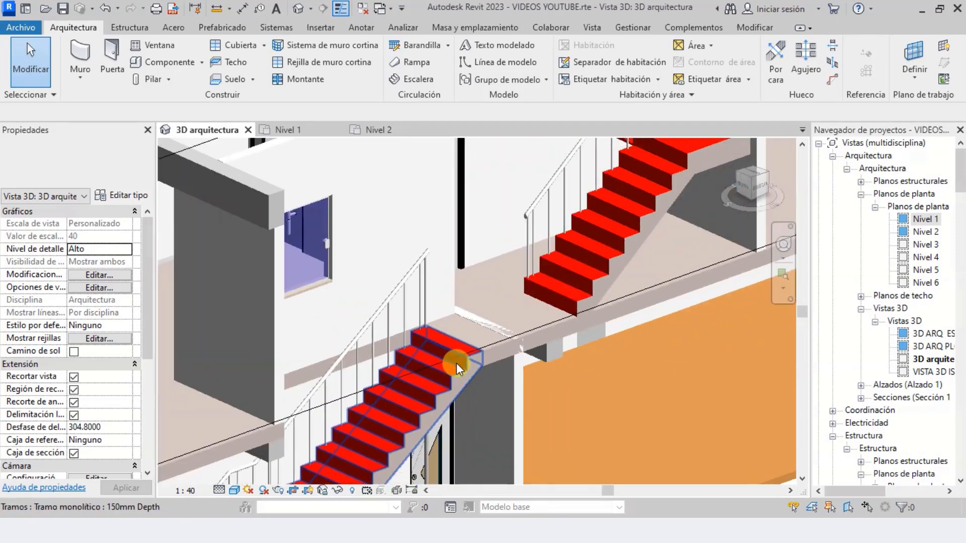
scroll(587, 226, "down", 2)
scroll(579, 235, "up", 4)
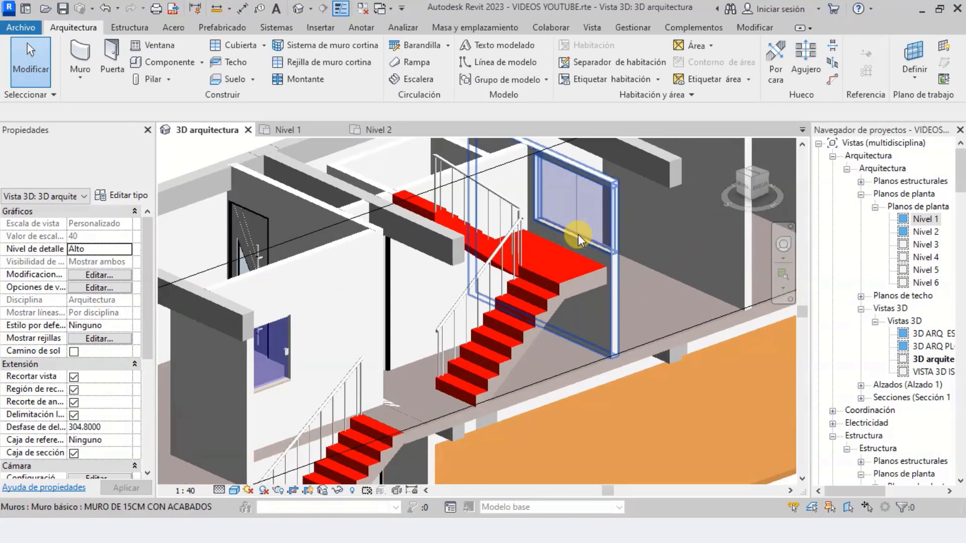
Examine the upper stair's two flights, landing and inner railing beside the window from the side and from below
scroll(576, 266, "down", 2)
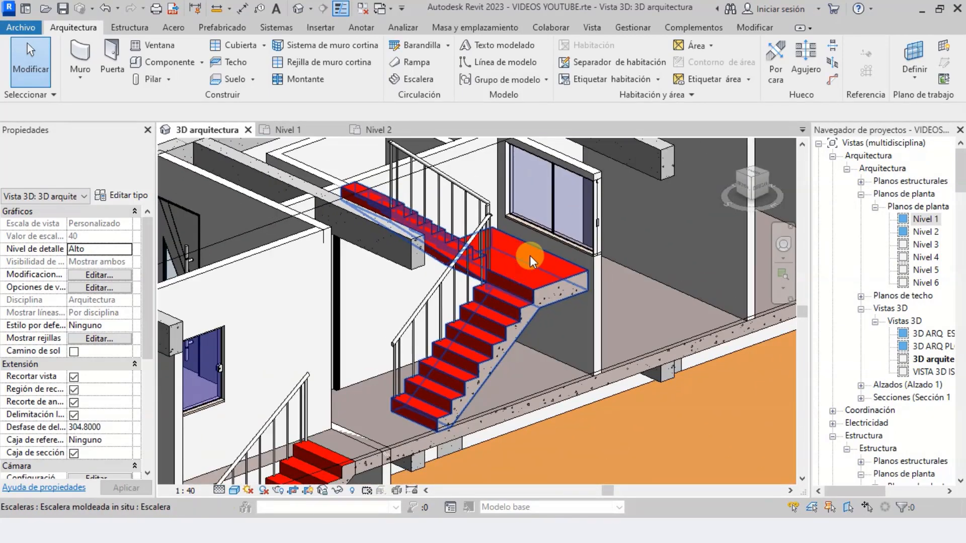
scroll(534, 263, "up", 3)
scroll(513, 285, "down", 2)
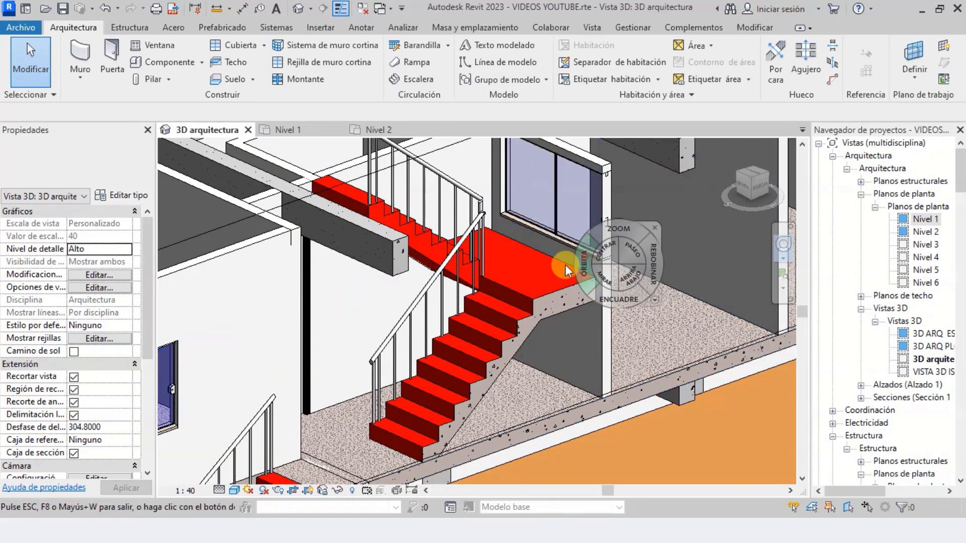
left_click_drag(565, 265, 508, 255)
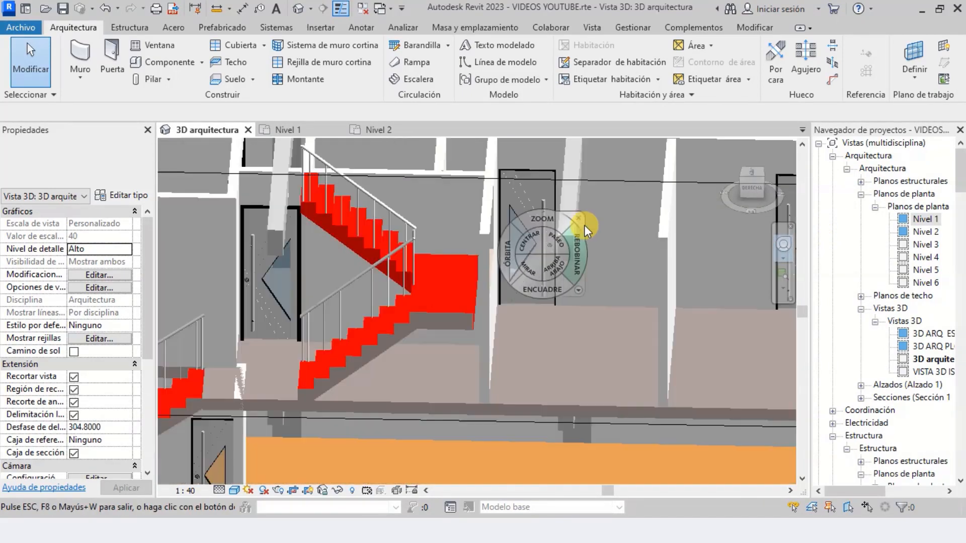
scroll(584, 225, "down", 2)
scroll(495, 196, "up", 2)
scroll(466, 220, "up", 1)
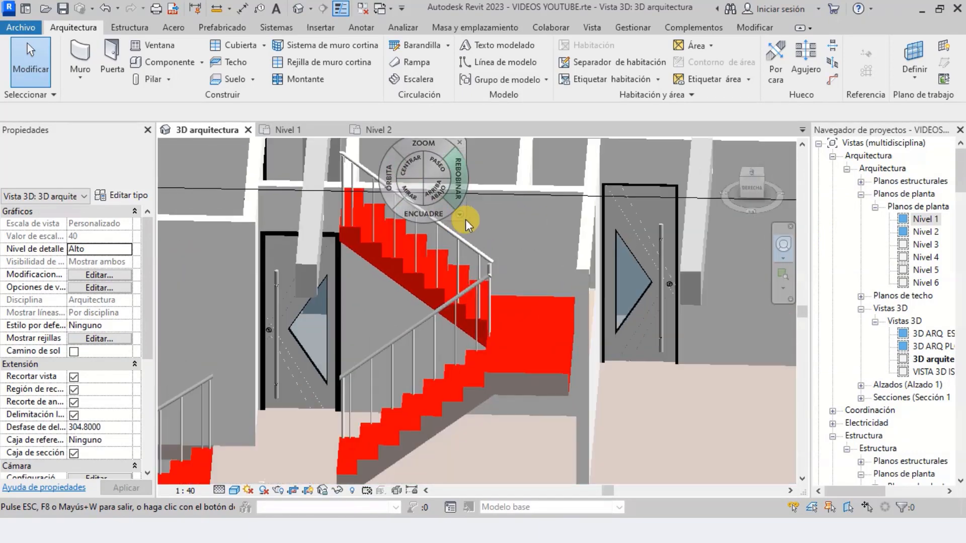
scroll(466, 219, "up", 1)
left_click_drag(394, 205, 332, 186)
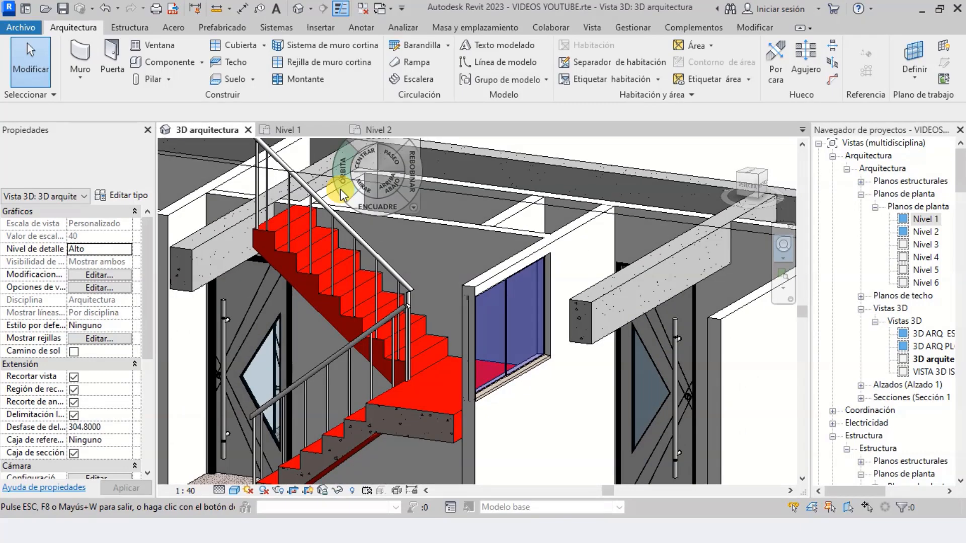
Examine the lower stair's flights, intermediate landing and railing, and its position relative to the upper stair within the building
scroll(631, 238, "down", 2)
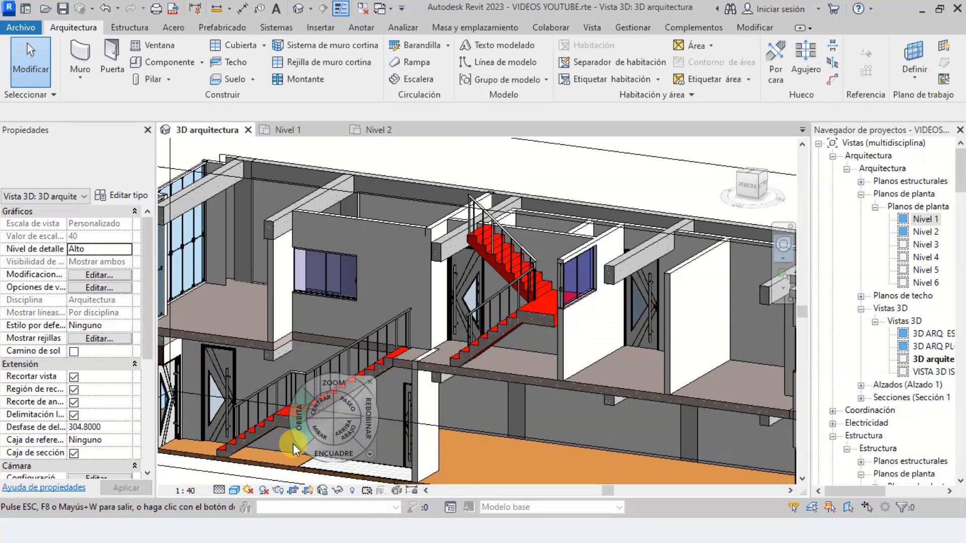
scroll(293, 445, "up", 3)
scroll(463, 376, "down", 2)
scroll(280, 436, "up", 3)
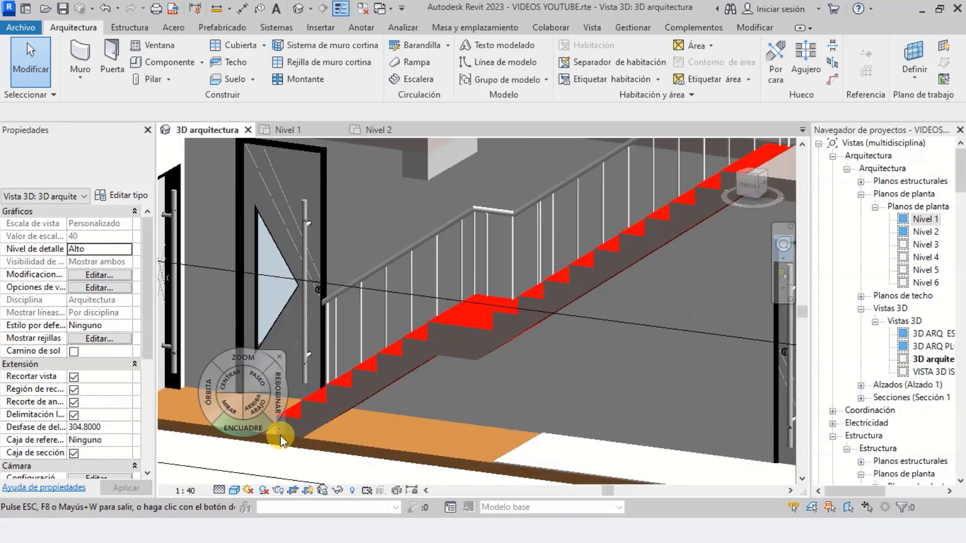
scroll(284, 437, "down", 4)
scroll(549, 302, "up", 4)
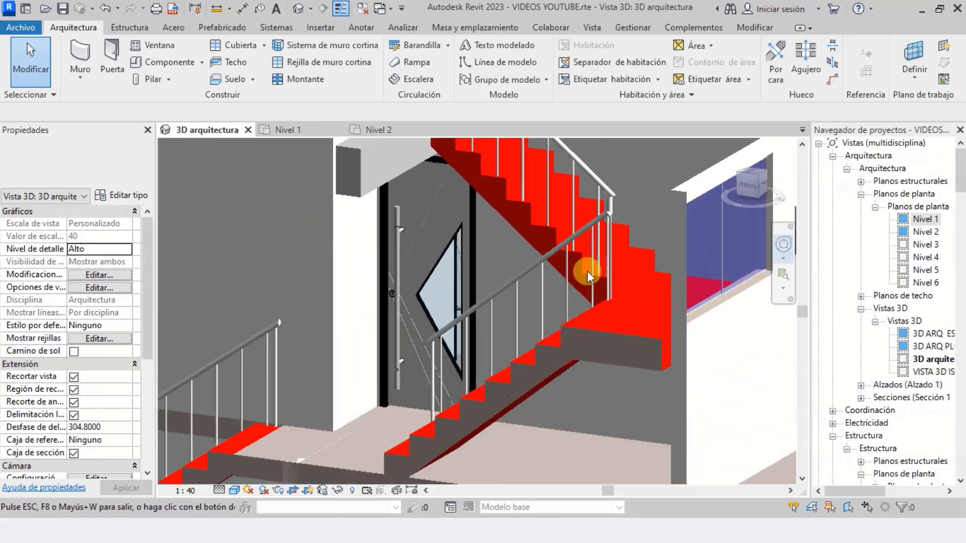
scroll(606, 320, "down", 5)
middle_click_drag(508, 302, 629, 312, "shift")
scroll(402, 393, "up", 6)
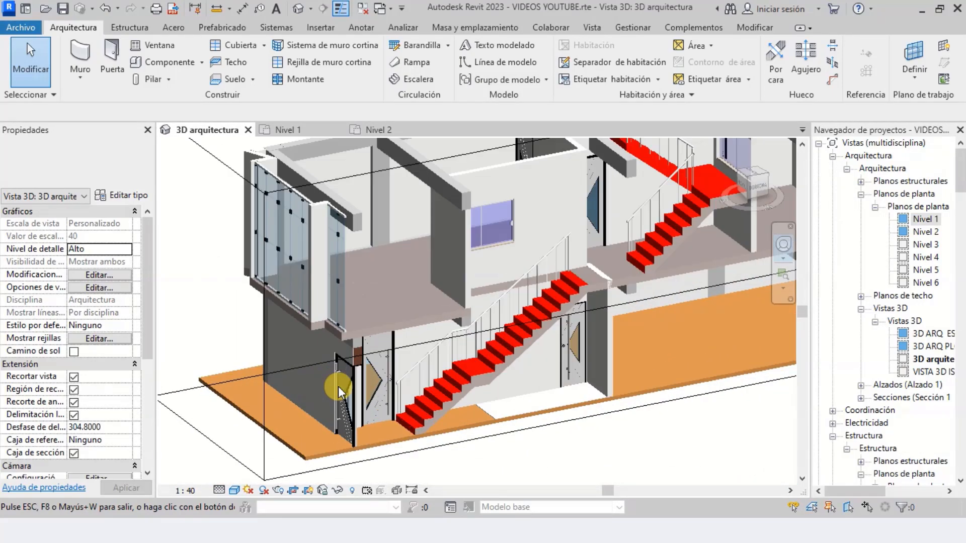
scroll(421, 416, "down", 5)
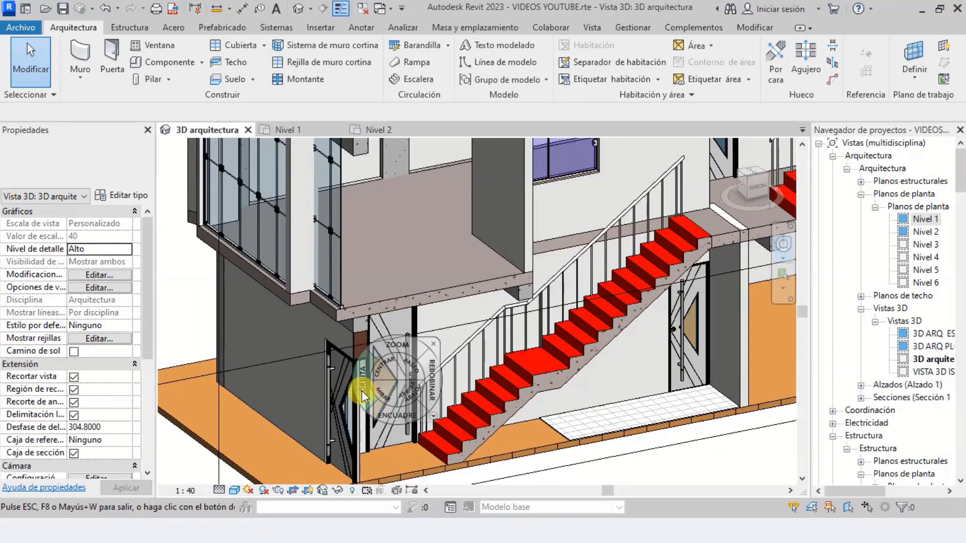
middle_click_drag(361, 390, 426, 381, "shift")
scroll(538, 334, "down", 5)
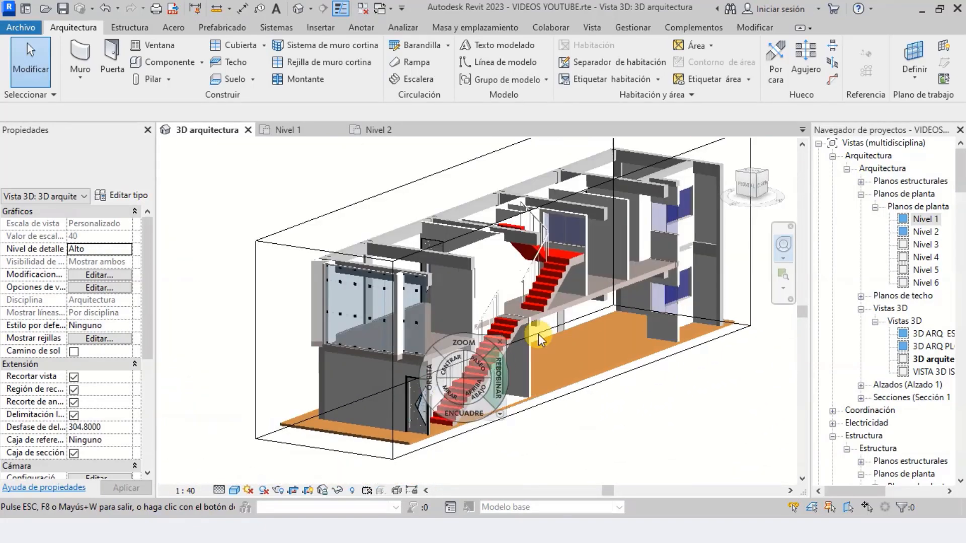
scroll(506, 333, "up", 8)
scroll(501, 293, "down", 4)
key("Escape")
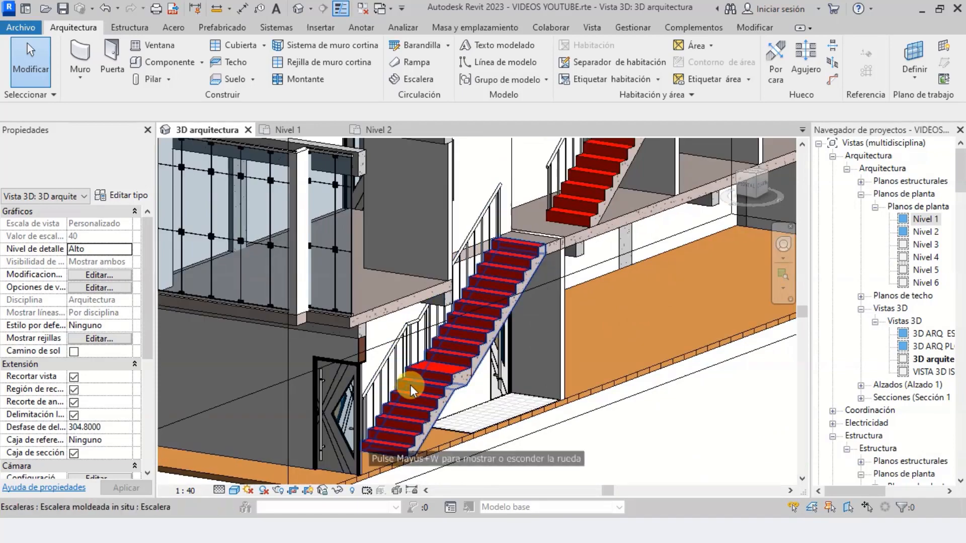
Examine the lower stair's arrival at the Nivel 2 slab and the upper stair's route to its landing from several angles
scroll(410, 387, "up", 3)
scroll(409, 422, "down", 3)
scroll(513, 252, "up", 3)
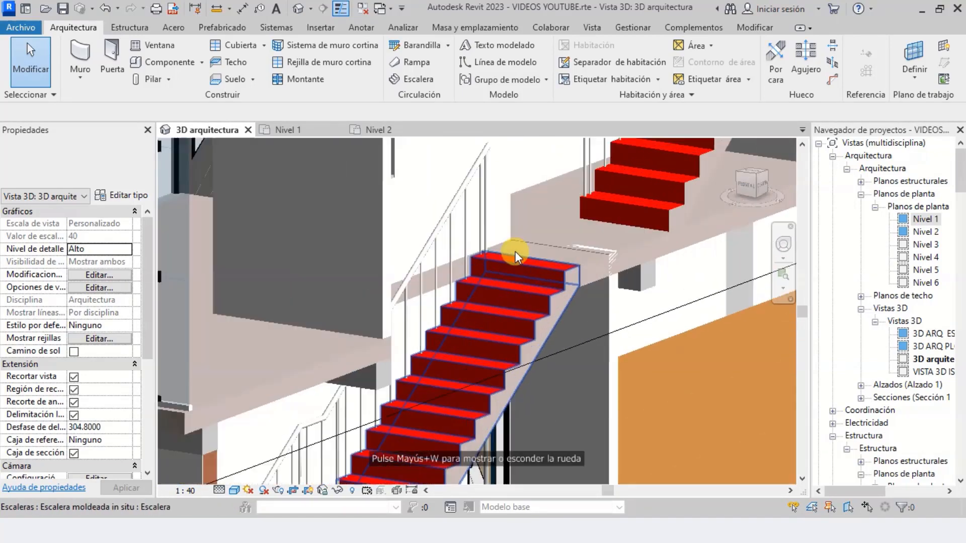
scroll(410, 372, "down", 3)
scroll(511, 244, "up", 3)
scroll(507, 274, "down", 3)
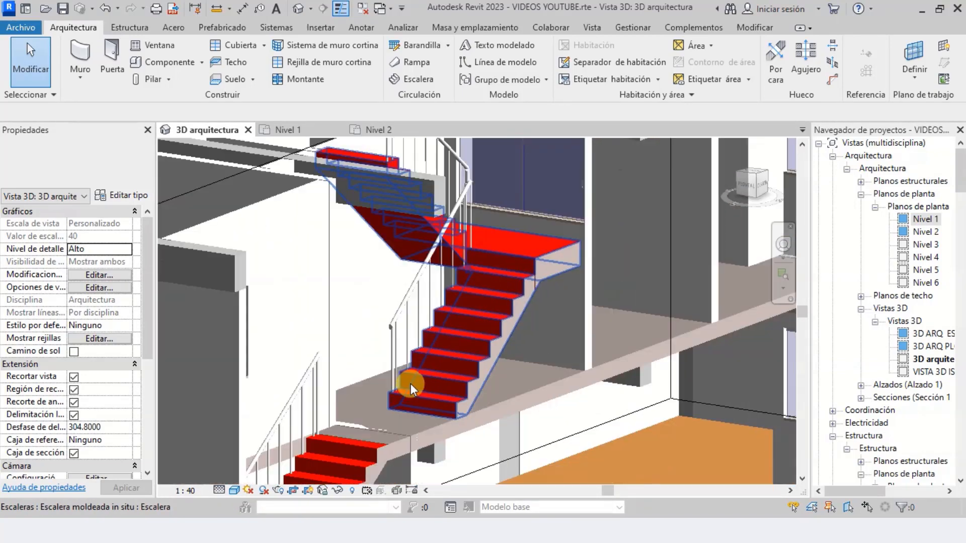
scroll(490, 251, "up", 4)
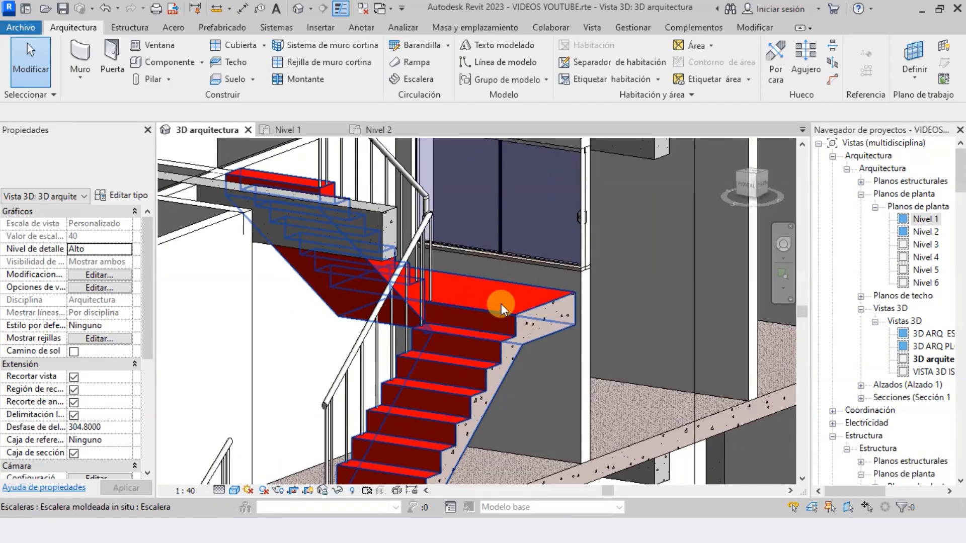
left_click(784, 243)
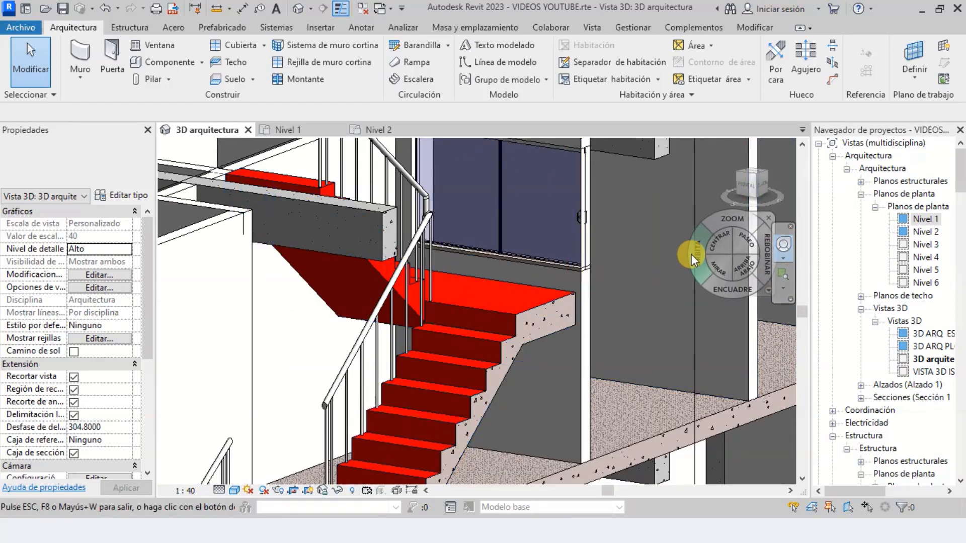
left_click_drag(672, 267, 577, 235)
scroll(577, 235, "down", 3)
scroll(473, 361, "up", 3)
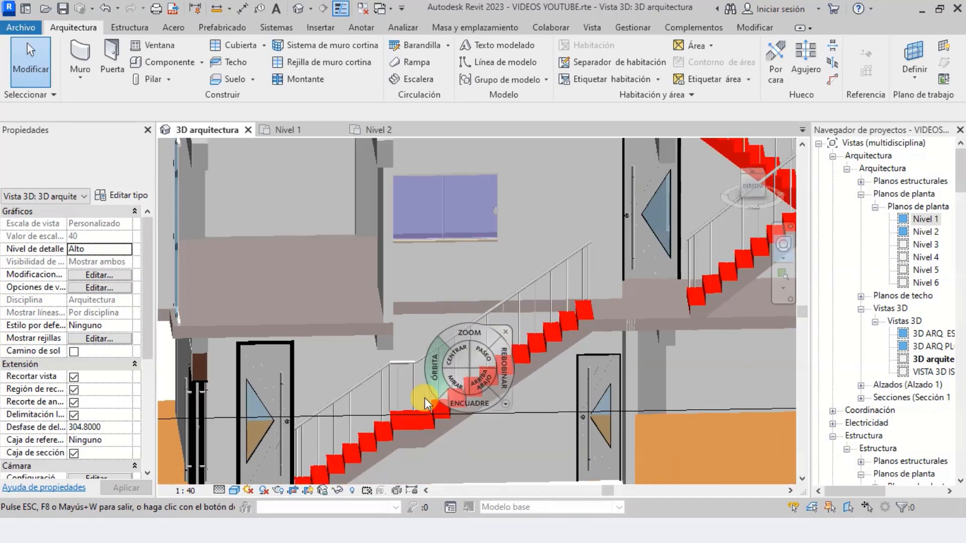
scroll(389, 426, "down", 2)
scroll(575, 359, "up", 3)
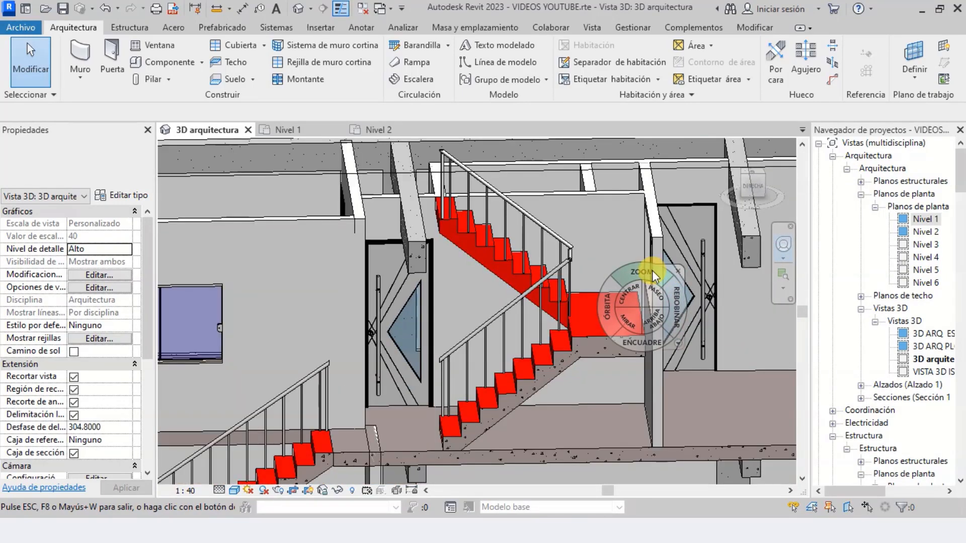
scroll(554, 295, "up", 1)
key("Escape")
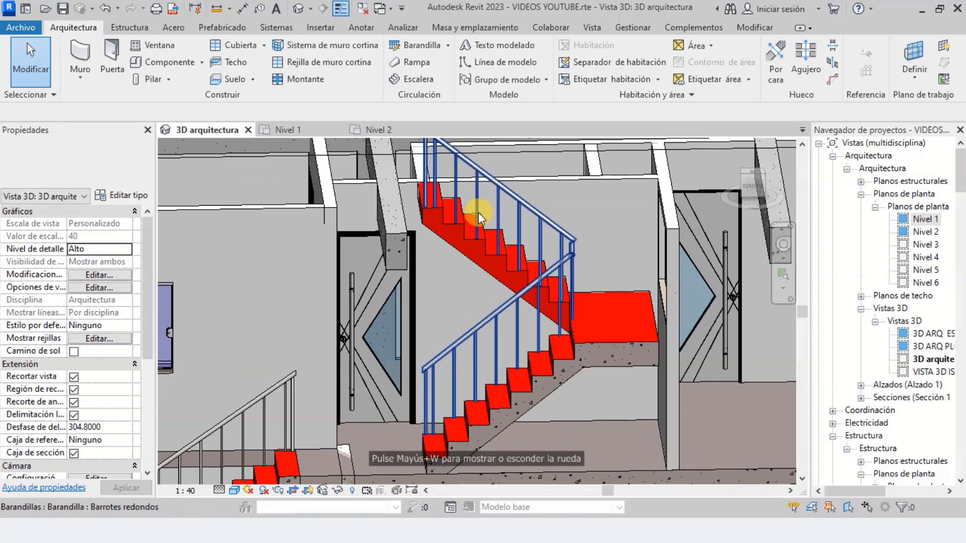
Follow the lower stair's full run and railing from Nivel 1 to Nivel 2 in side and perspective views
scroll(627, 293, "down", 4)
scroll(398, 417, "up", 4)
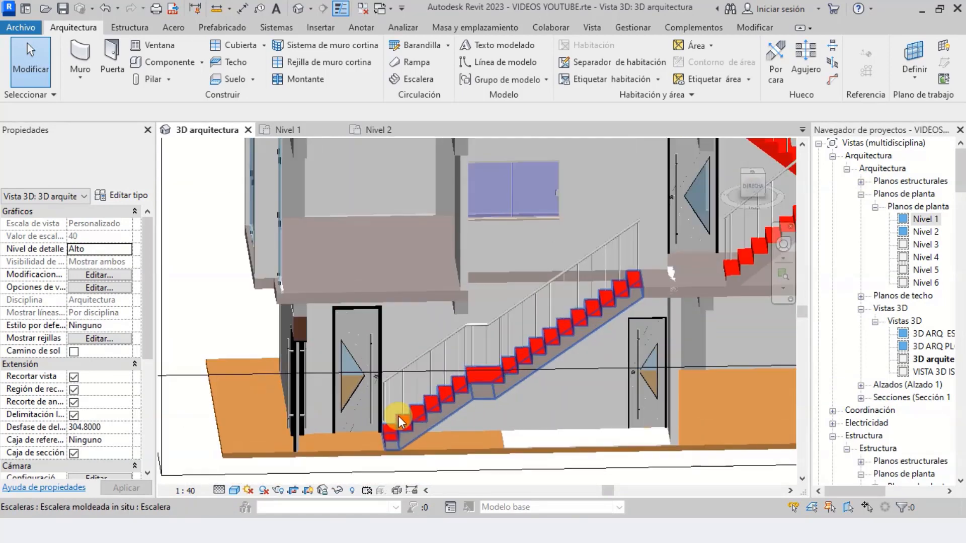
scroll(398, 416, "up", 3)
scroll(405, 423, "down", 3)
scroll(564, 350, "up", 4)
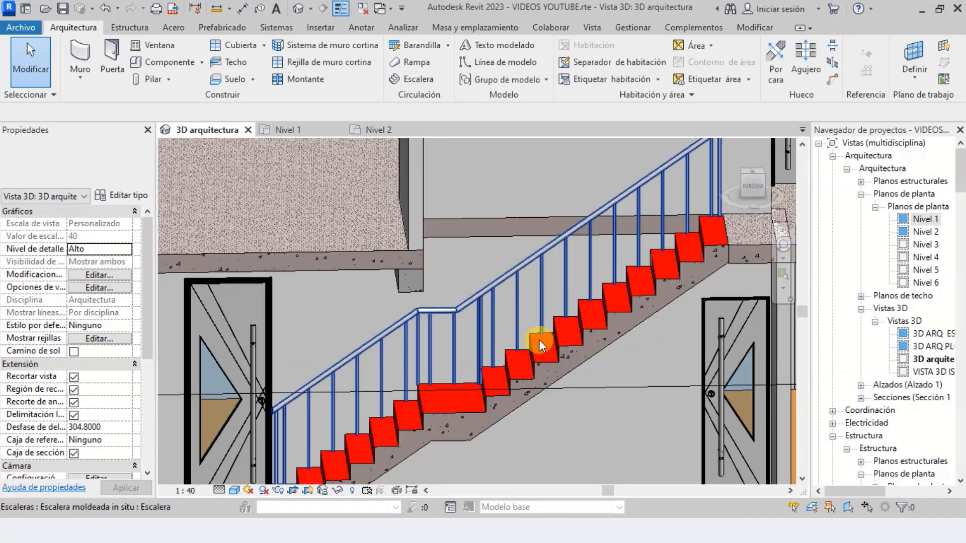
scroll(538, 339, "down", 5)
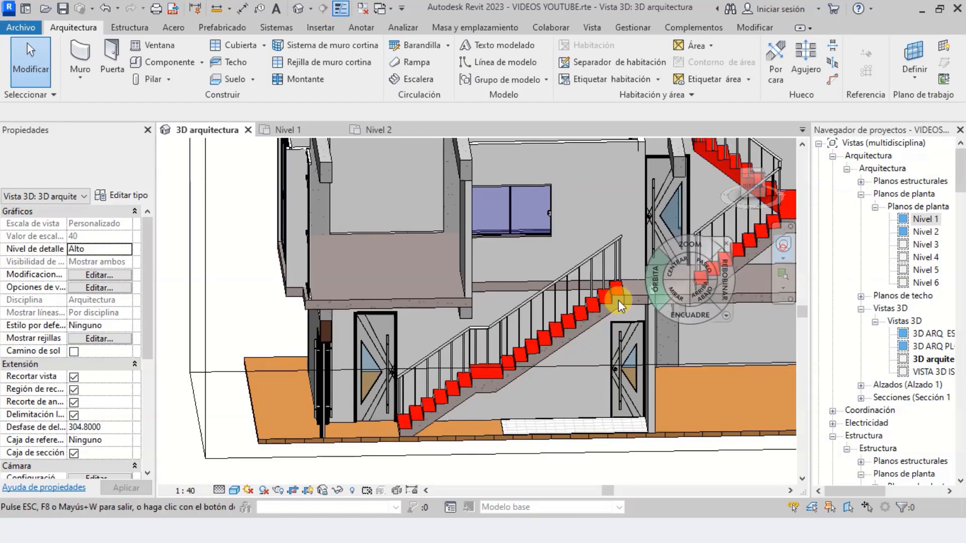
left_click_drag(556, 324, 576, 302)
scroll(610, 277, "up", 3)
scroll(614, 290, "down", 3)
key("Escape")
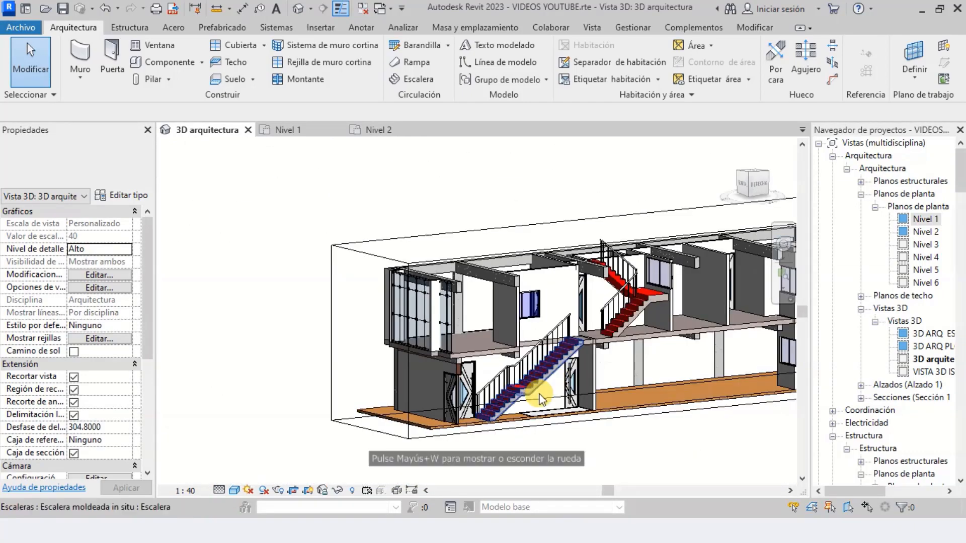
scroll(523, 400, "up", 3)
scroll(524, 402, "up", 3)
scroll(495, 386, "down", 2)
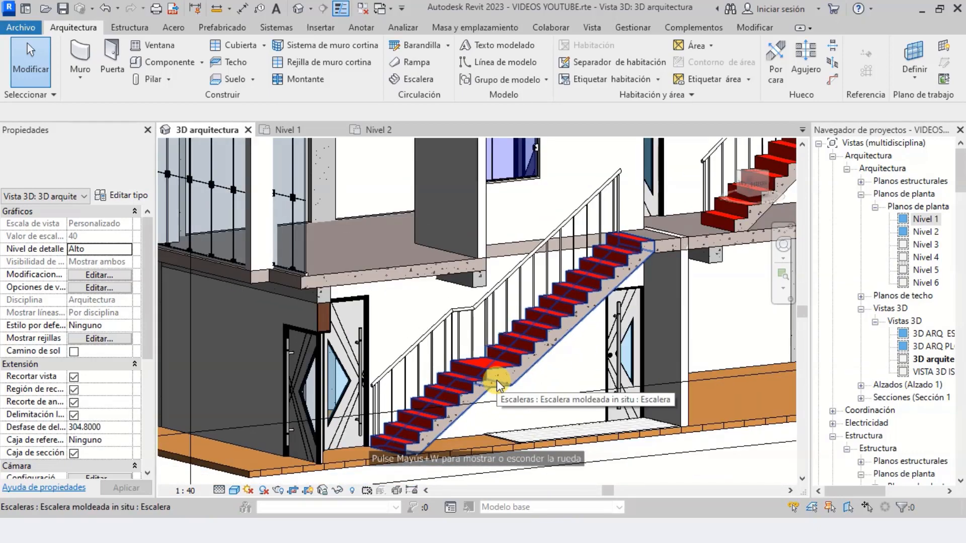
Check the level constraints and riser properties of the lower stair and the upper stair
left_click(508, 363)
scroll(508, 362, "down", 3)
scroll(641, 275, "up", 4)
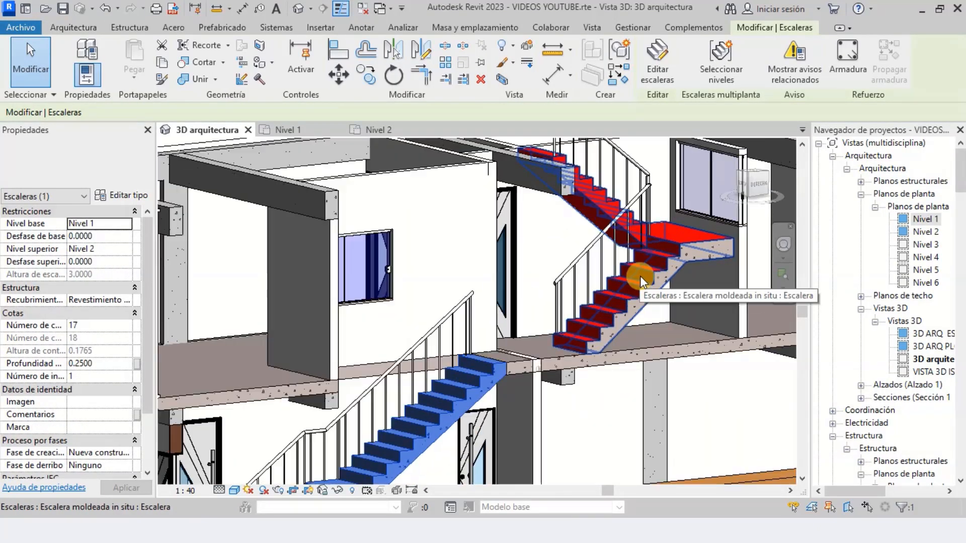
left_click(646, 275)
scroll(664, 251, "up", 3)
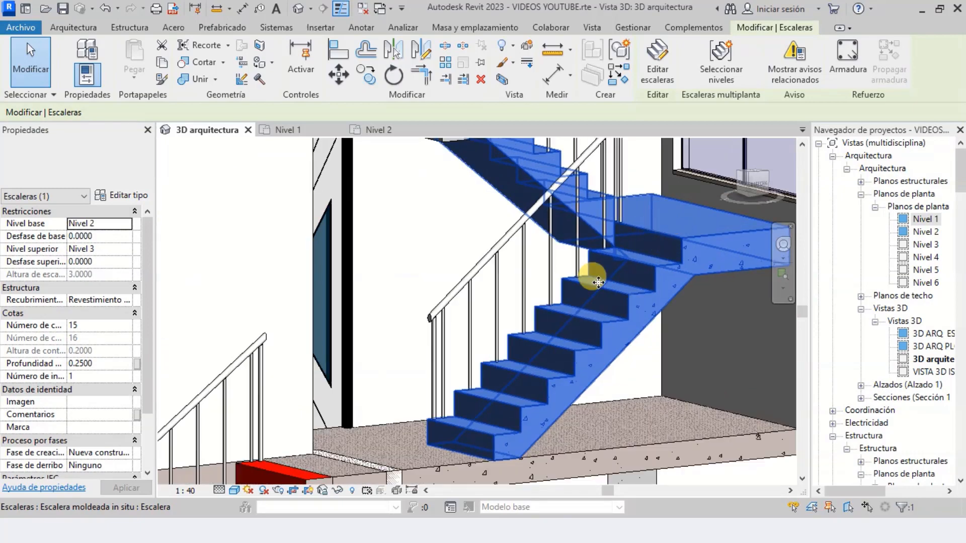
scroll(629, 280, "down", 4)
key("Escape")
Hide the section box in the 3D architecture view
scroll(657, 241, "up", 2)
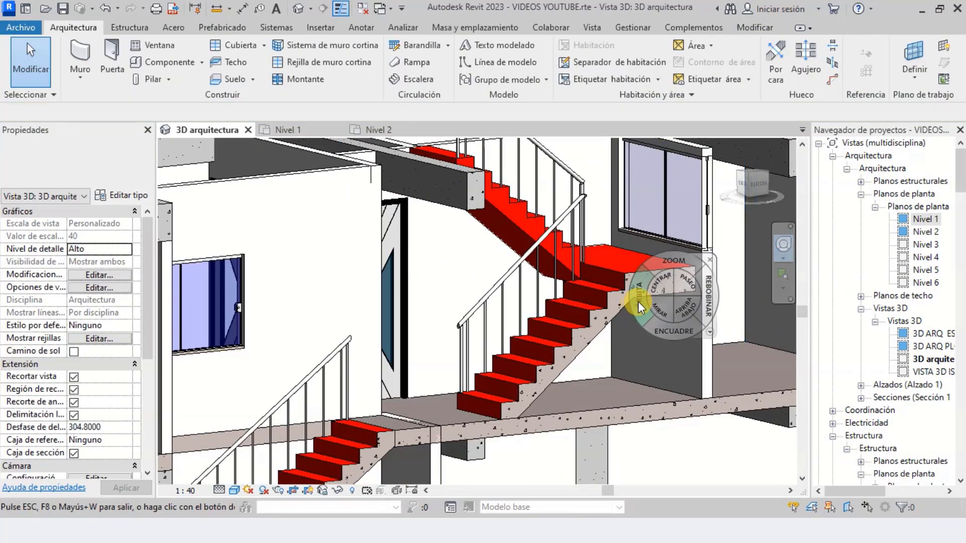
left_click_drag(638, 301, 489, 404)
scroll(490, 402, "down", 2)
key("Escape")
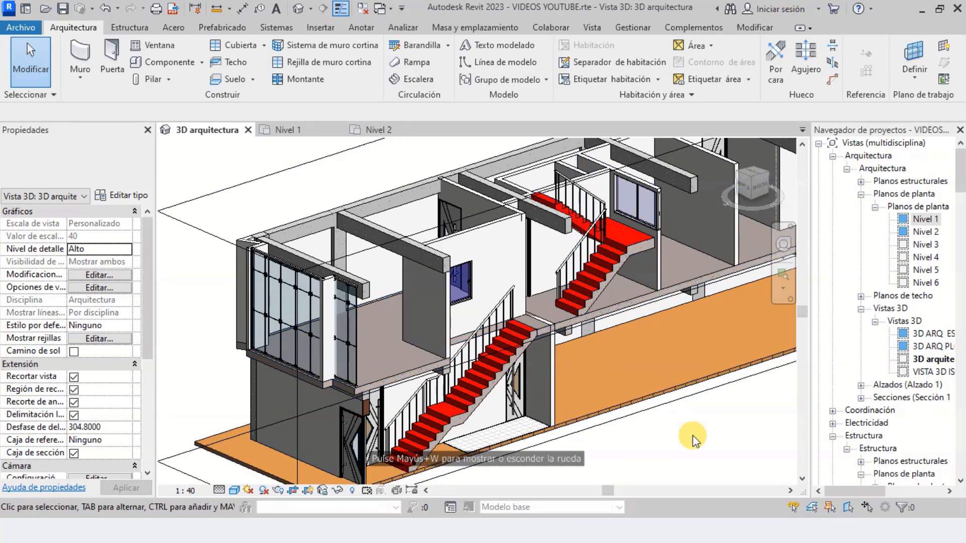
left_click(211, 237)
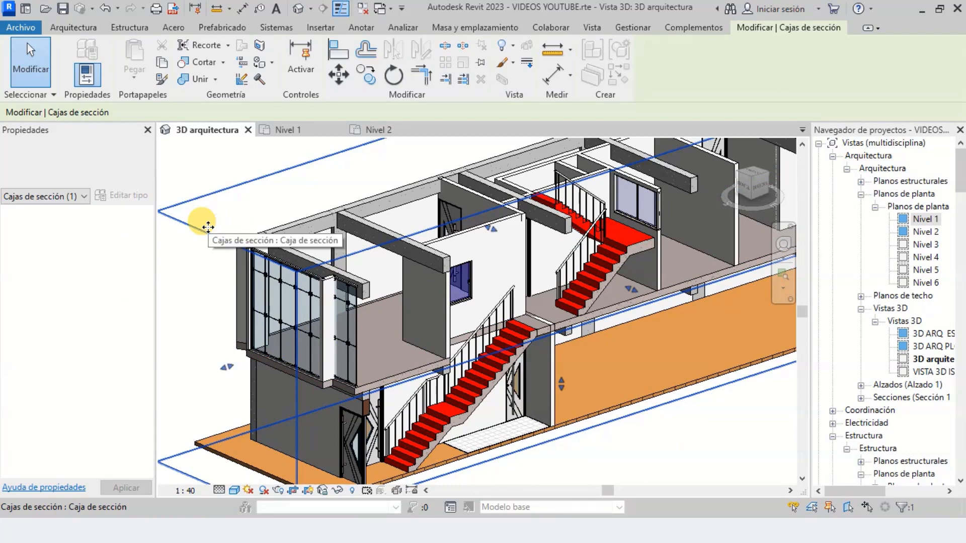
left_click(515, 43)
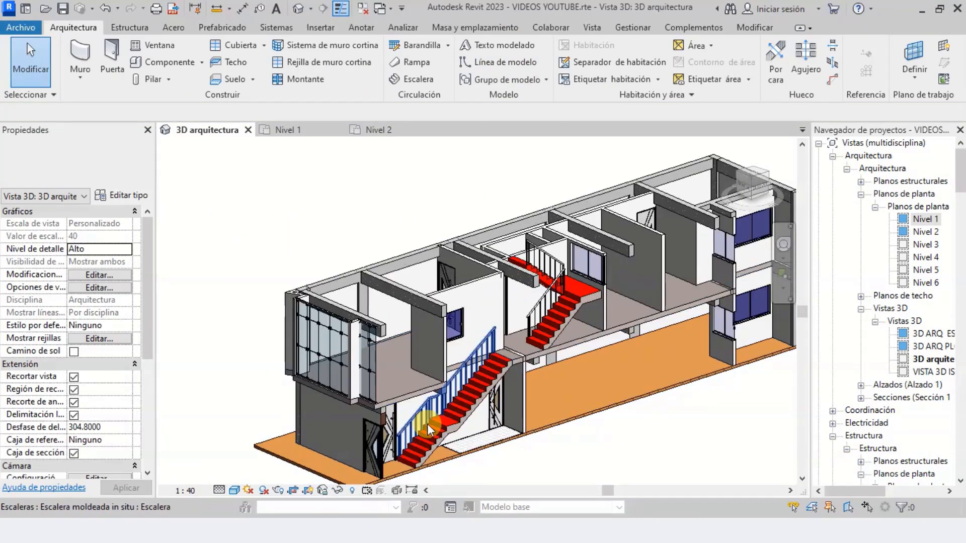
Review both finished stairs with their railings in the overall 3D building view without the section box outline
scroll(578, 335, "up", 5)
scroll(600, 232, "down", 2)
scroll(573, 247, "down", 6)
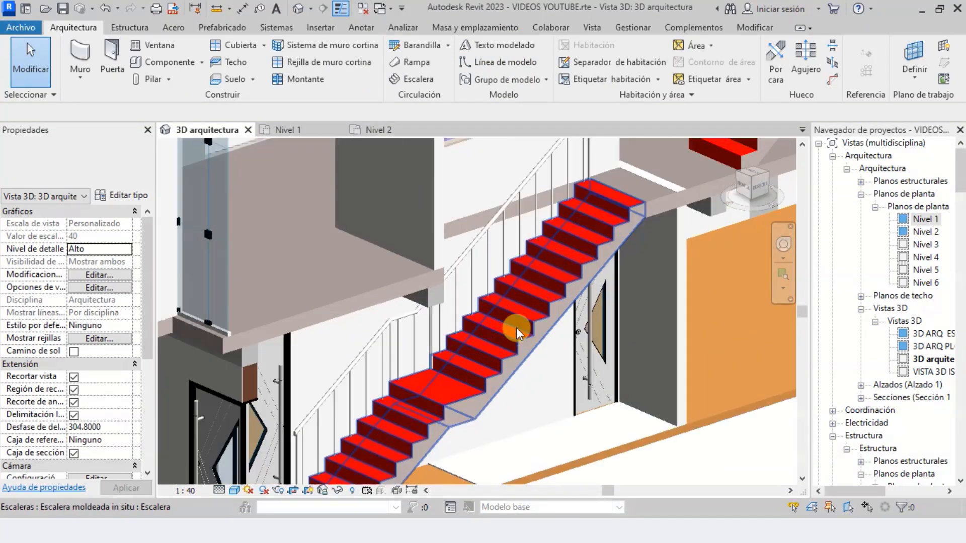
scroll(615, 215, "up", 6)
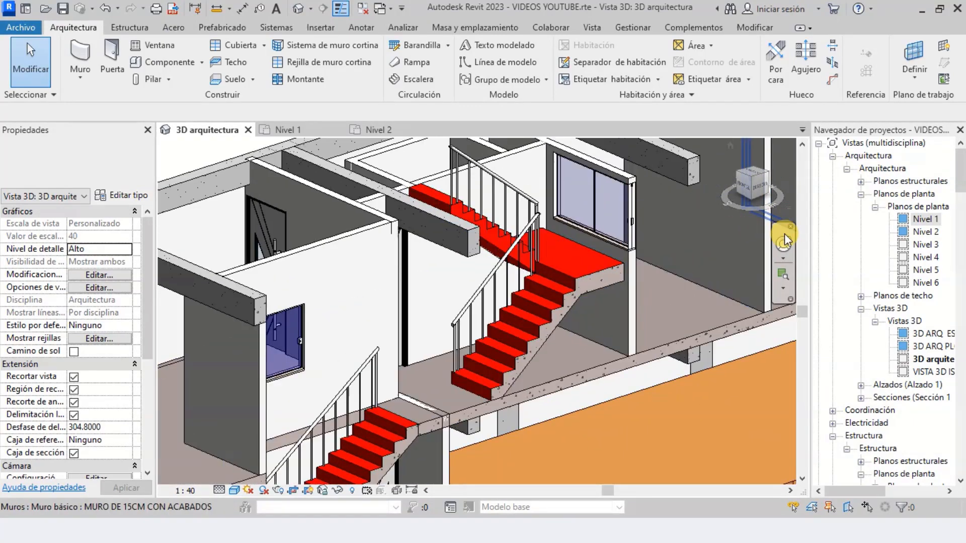
left_click_drag(654, 278, 631, 283)
scroll(631, 283, "down", 3)
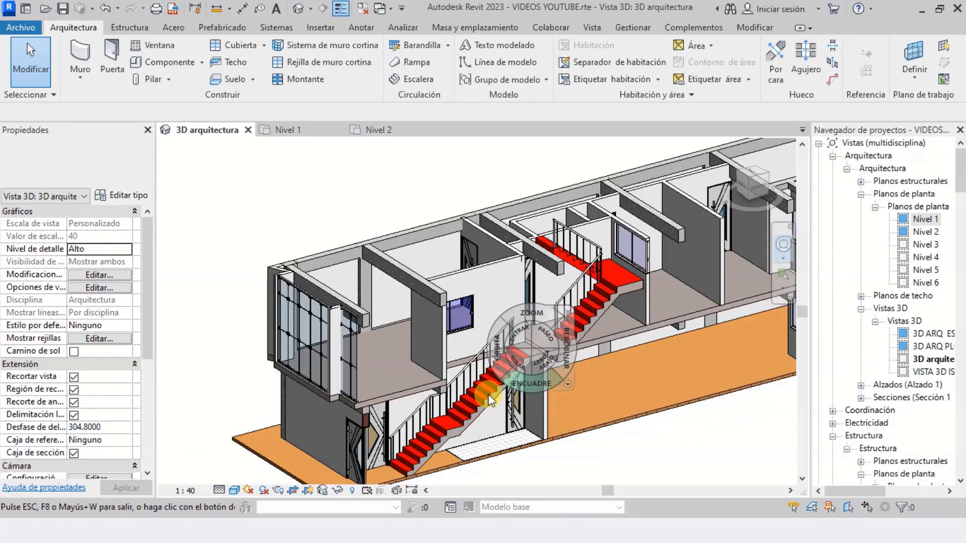
scroll(466, 426, "up", 3)
scroll(507, 380, "up", 2)
scroll(507, 379, "down", 3)
left_click(526, 357)
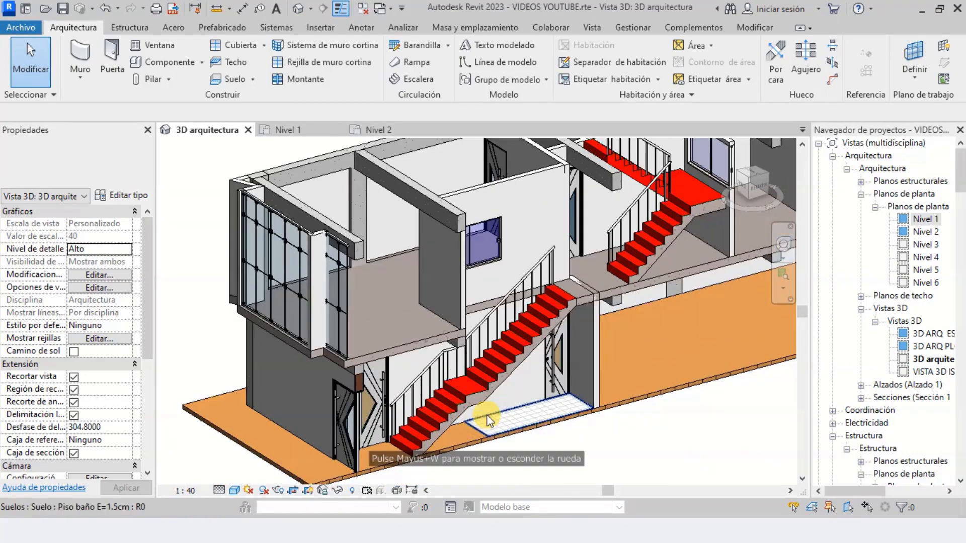
scroll(487, 418, "up", 3)
scroll(447, 399, "down", 3)
scroll(446, 398, "down", 2)
scroll(608, 269, "up", 3)
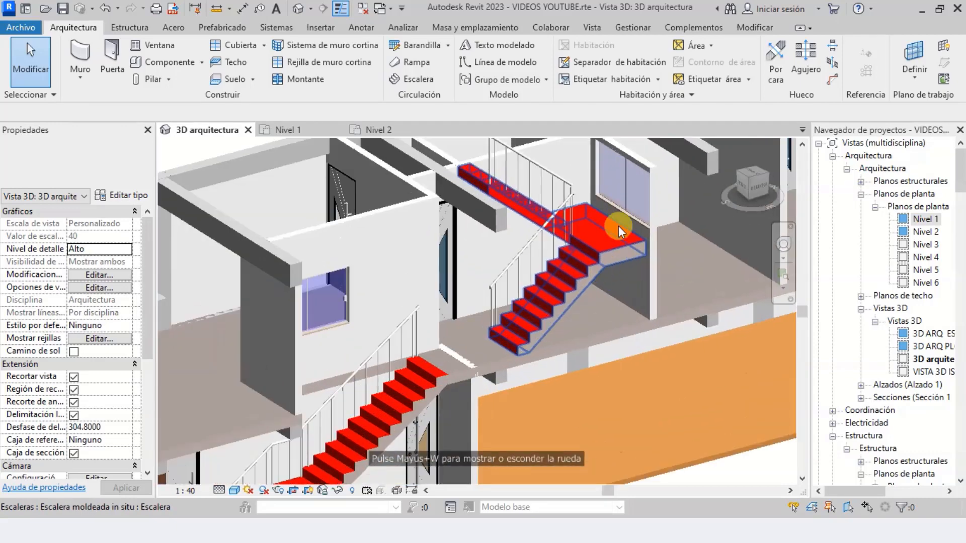
scroll(518, 290, "down", 1)
scroll(626, 332, "down", 2)
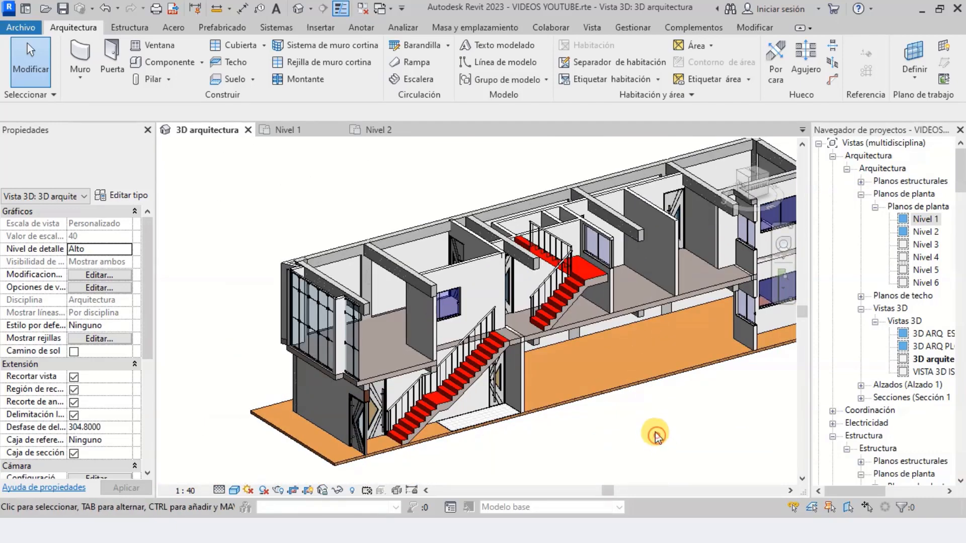
scroll(655, 433, "up", 1)
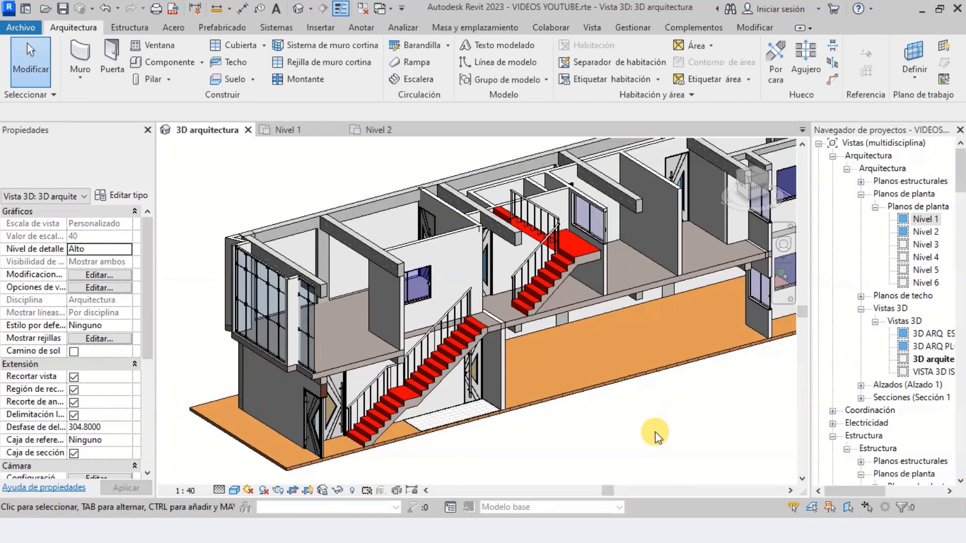